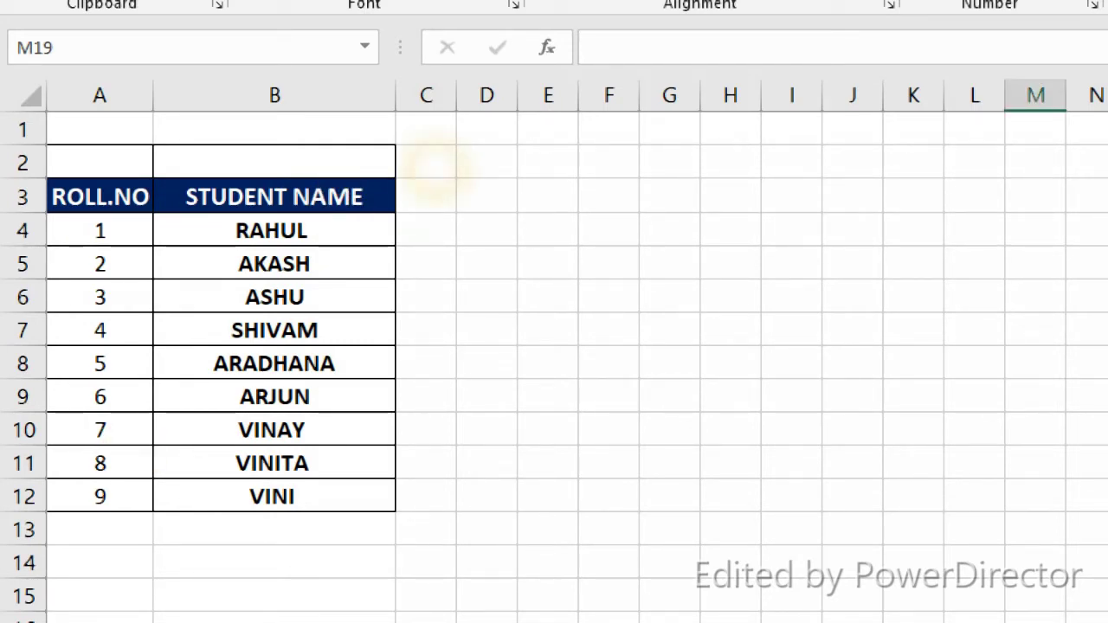
Step: Start entering the first attendance date in cell C2
{"action": "double_click", "coordinate": [435, 167]}
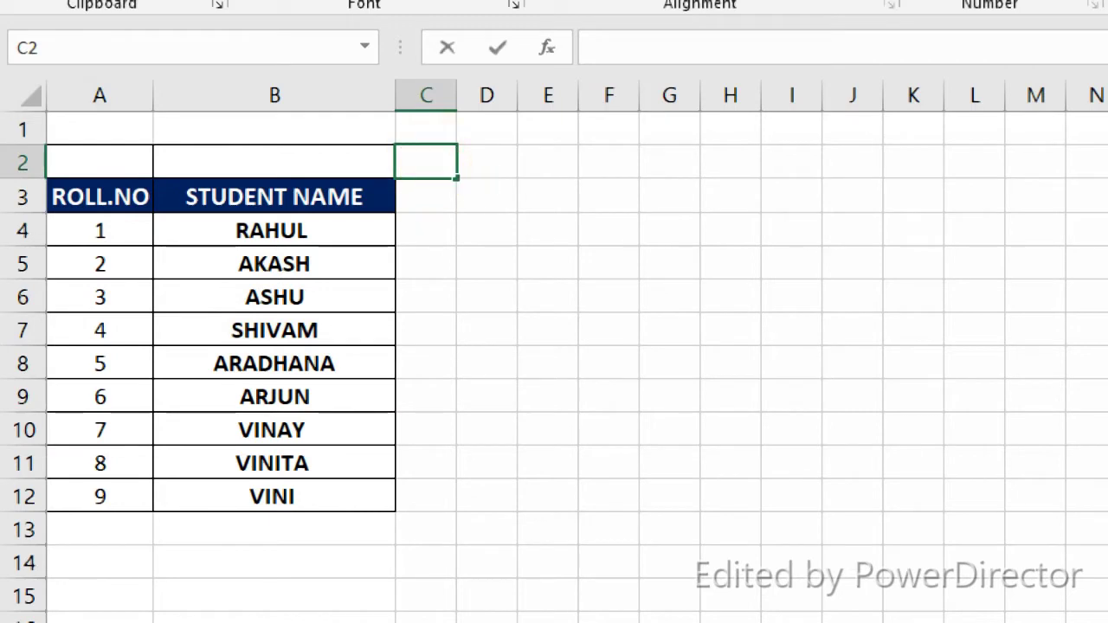
Step: Enter the date 01-08-2020 in cell C2
{"action": "left_click", "coordinate": [488, 163]}
{"action": "left_click", "coordinate": [430, 164]}
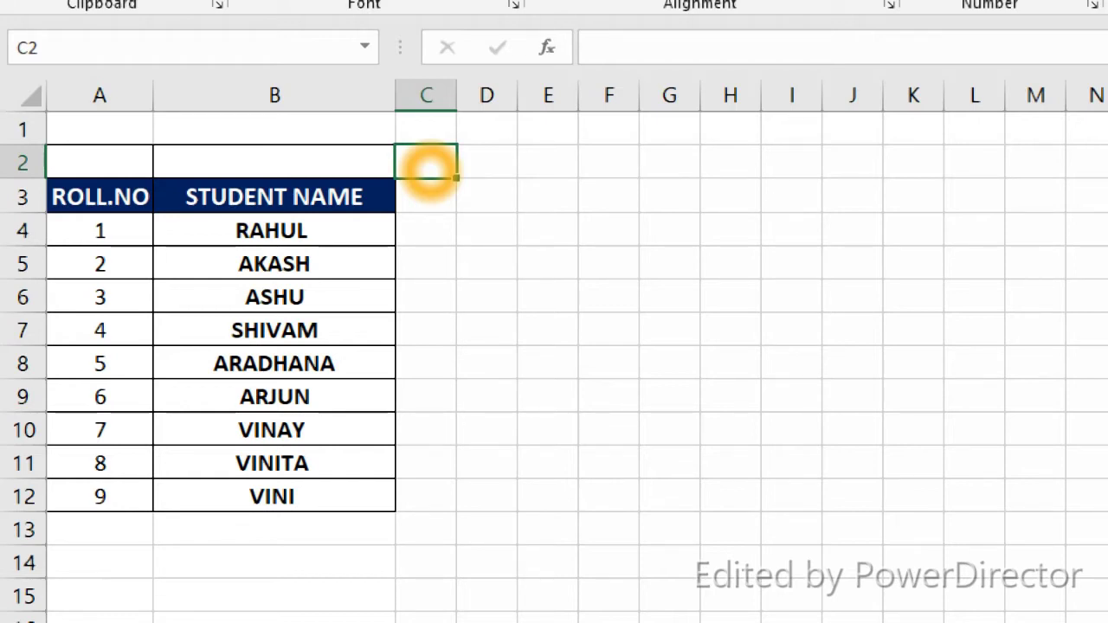
{"action": "type", "text": "01-"}
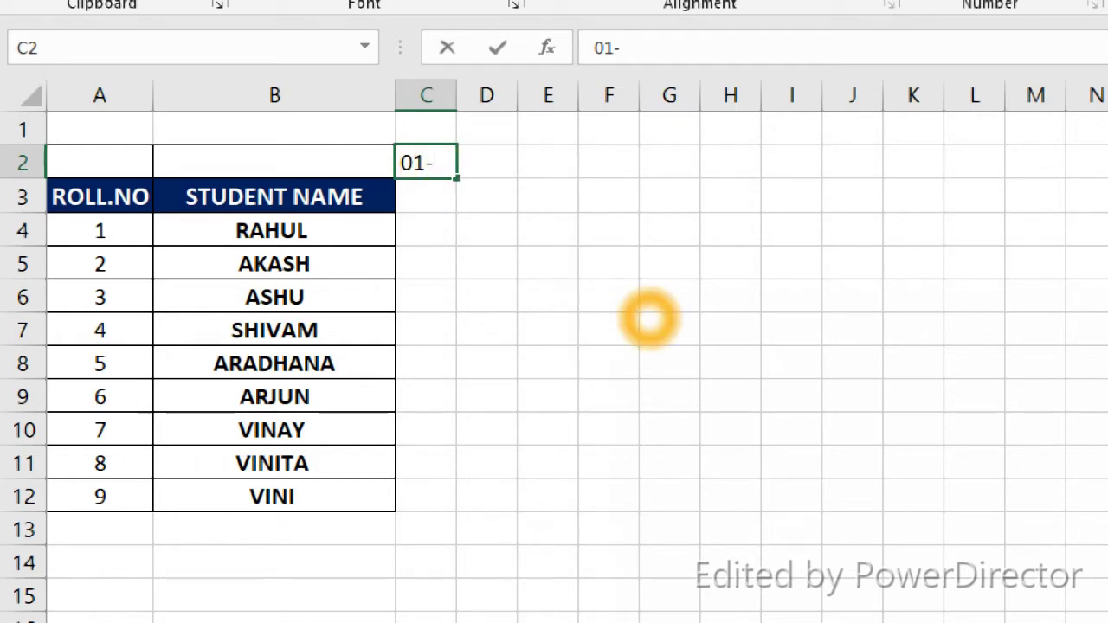
{"action": "type", "text": "08-"}
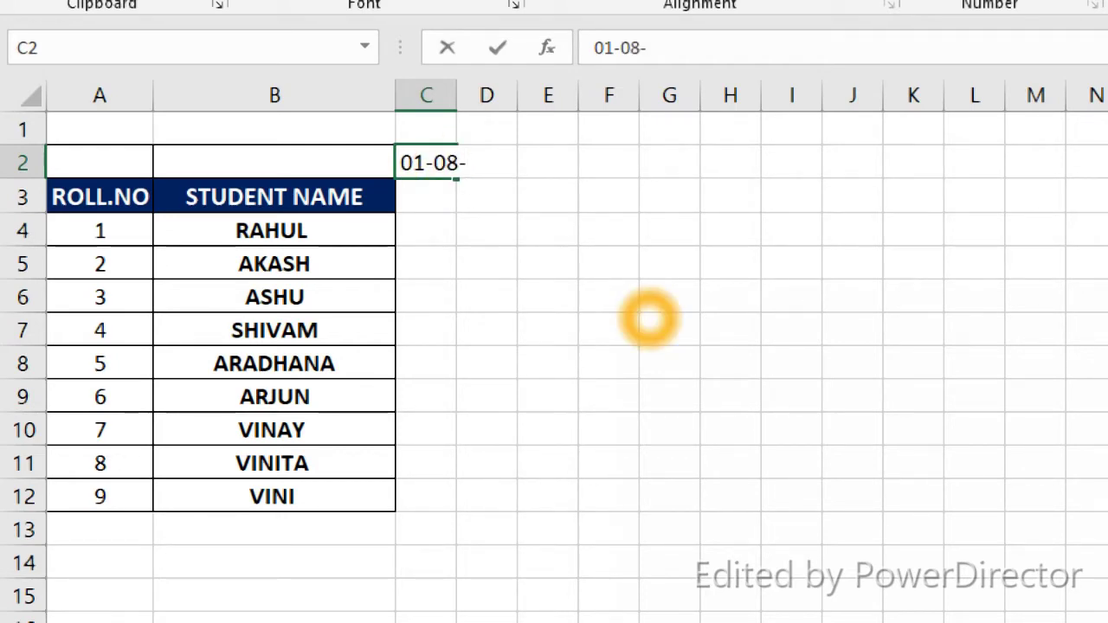
{"action": "type", "text": "2020"}
{"action": "key", "text": "Return"}
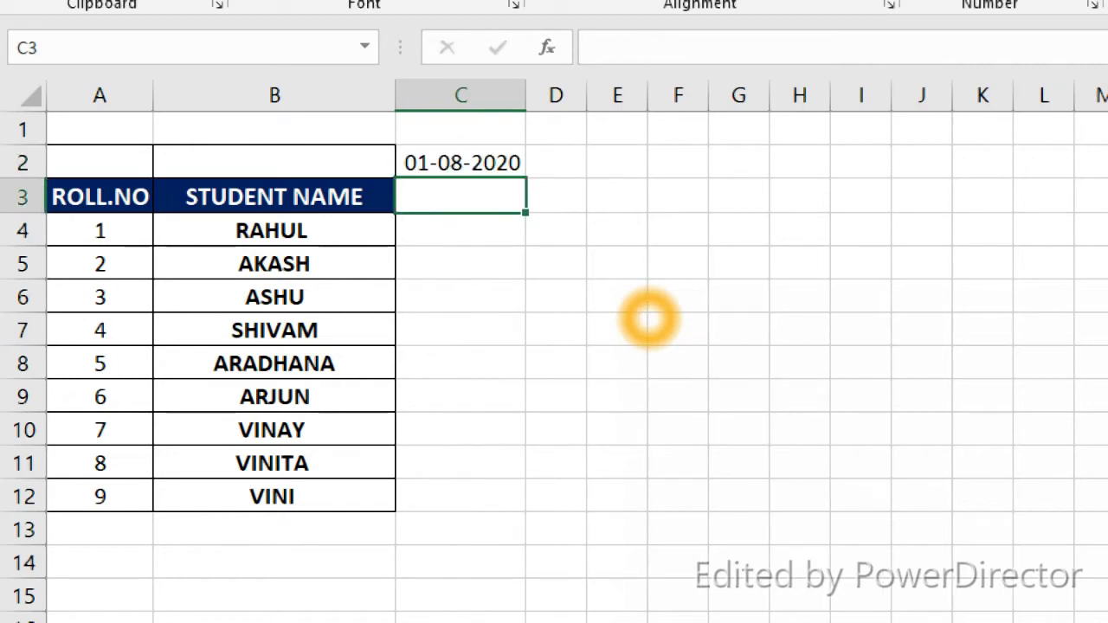
{"action": "left_click", "coordinate": [478, 162]}
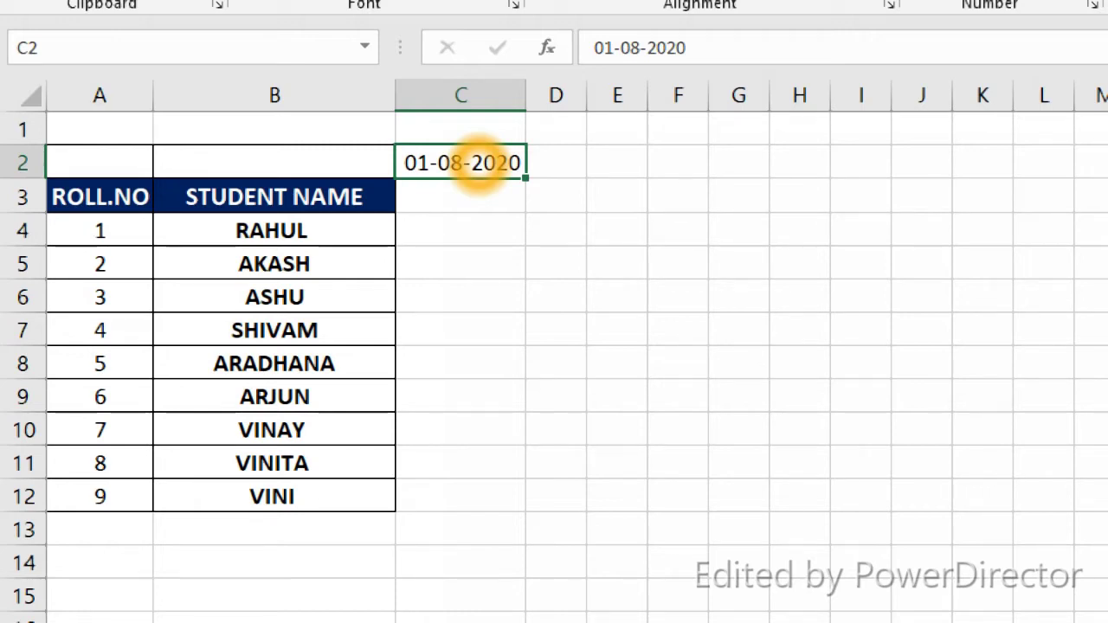
{"action": "left_click", "coordinate": [443, 163]}
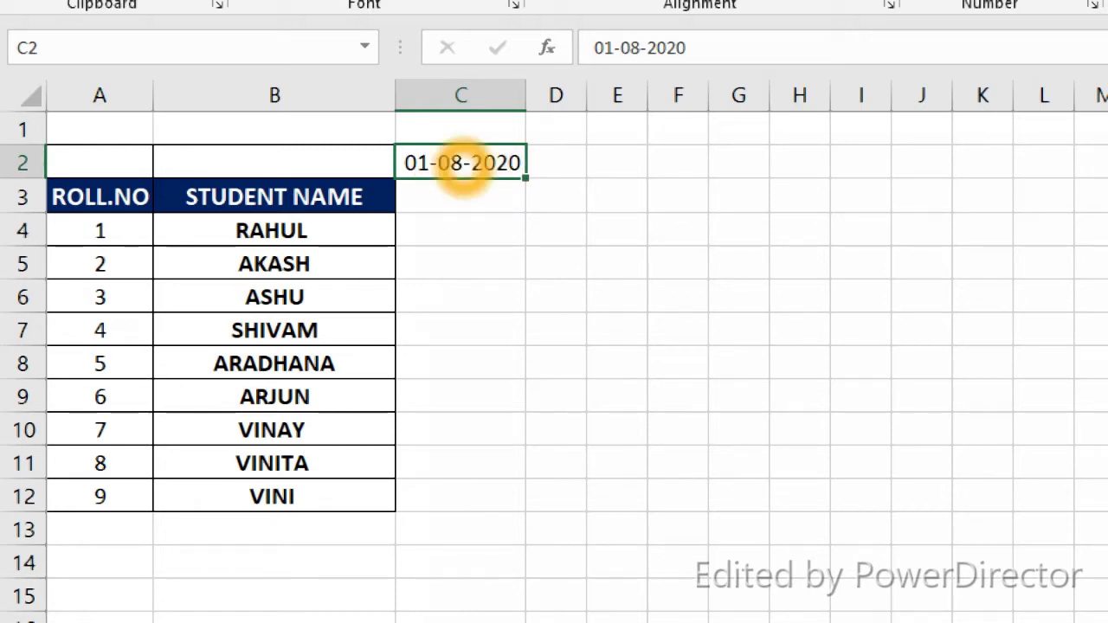
{"action": "left_click", "coordinate": [490, 176]}
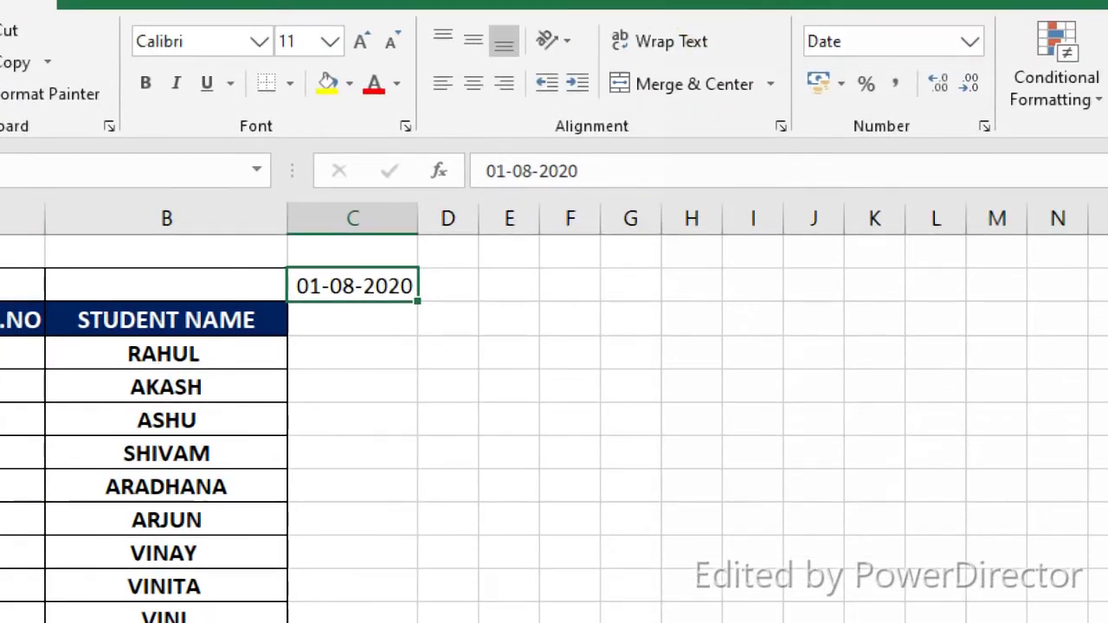
Step: Give C2 the custom number format dd so the date displays as 01
{"action": "left_click", "coordinate": [984, 127]}
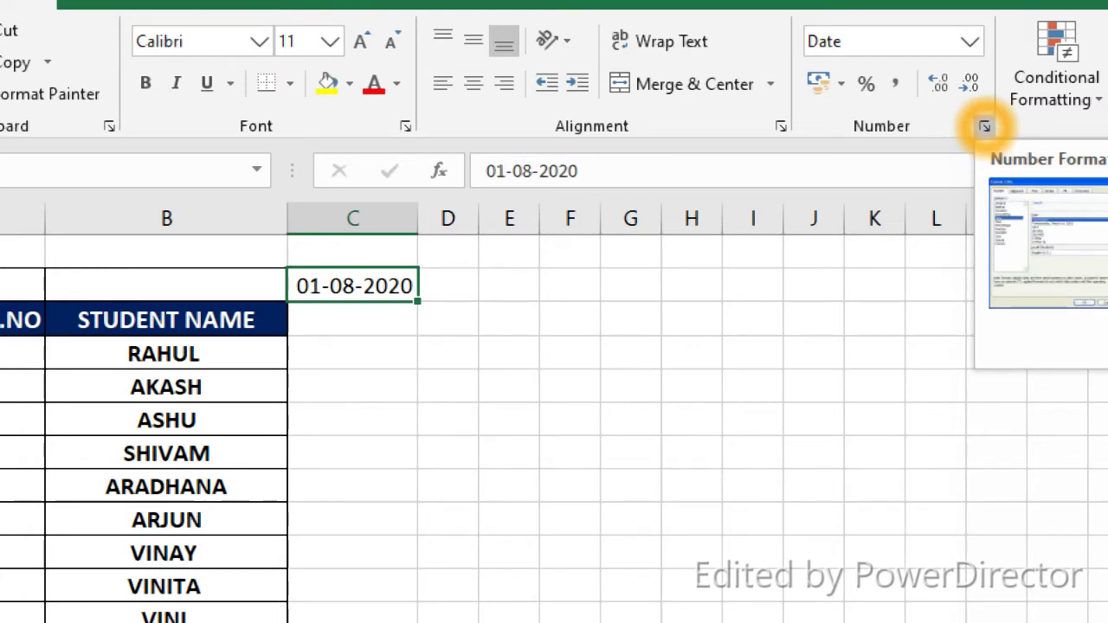
{"action": "left_click", "coordinate": [984, 127]}
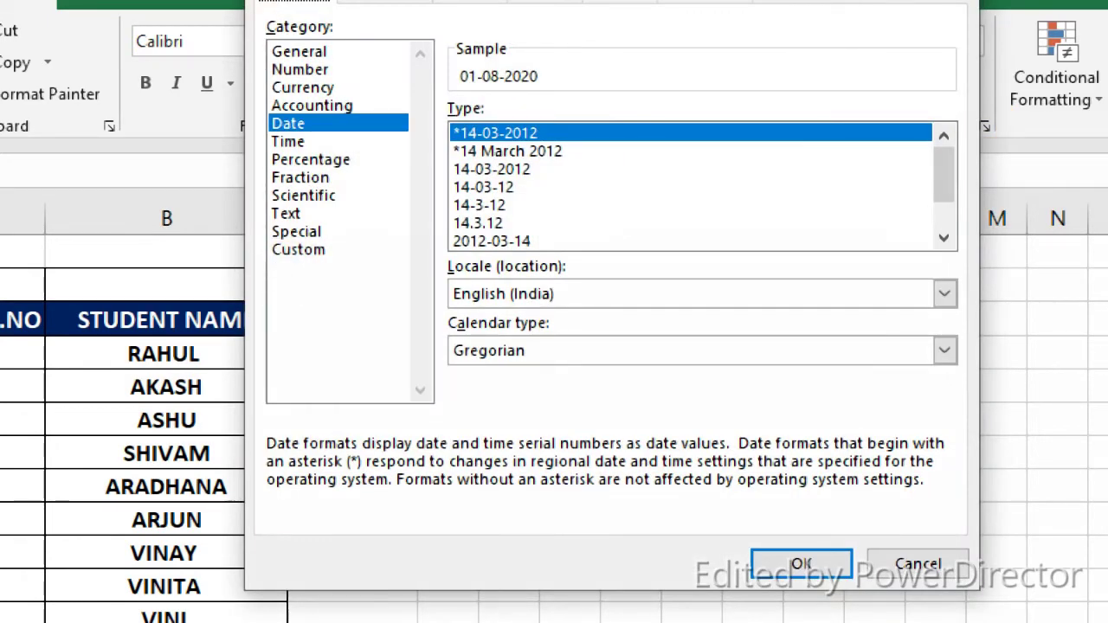
{"action": "key", "text": "Return"}
{"action": "left_click", "coordinate": [984, 127]}
{"action": "left_click", "coordinate": [298, 249]}
{"action": "left_click", "coordinate": [552, 134]}
{"action": "key", "text": "BackSpace"}
{"action": "key", "text": "BackSpace"}
{"action": "key", "text": "BackSpace"}
{"action": "key", "text": "BackSpace"}
{"action": "key", "text": "BackSpace"}
{"action": "key", "text": "BackSpace"}
{"action": "key", "text": "BackSpace"}
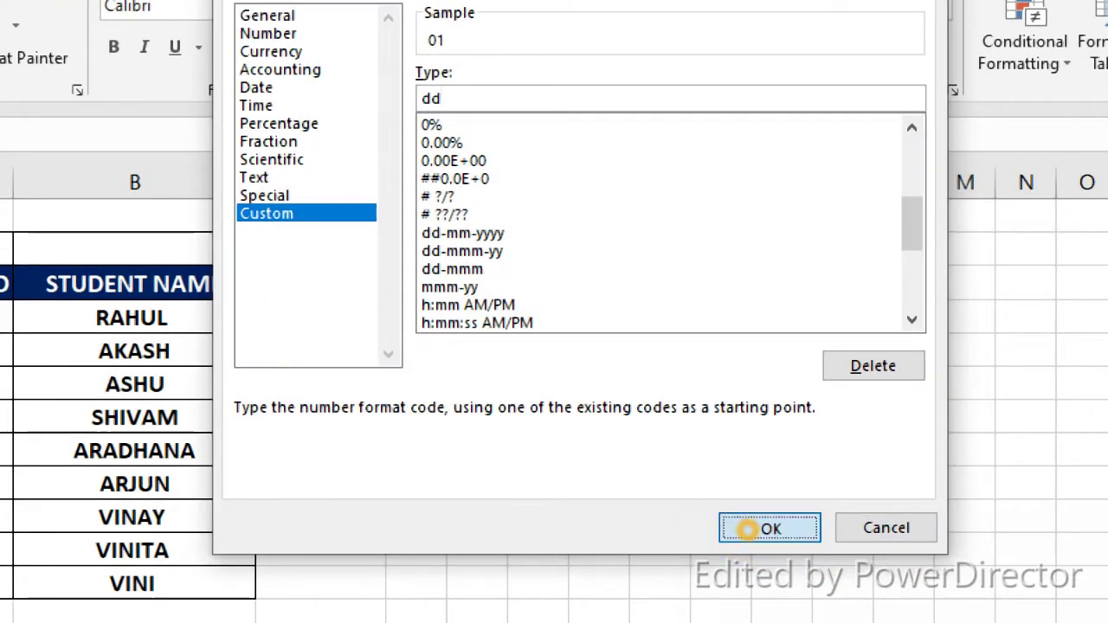
{"action": "left_click", "coordinate": [801, 564]}
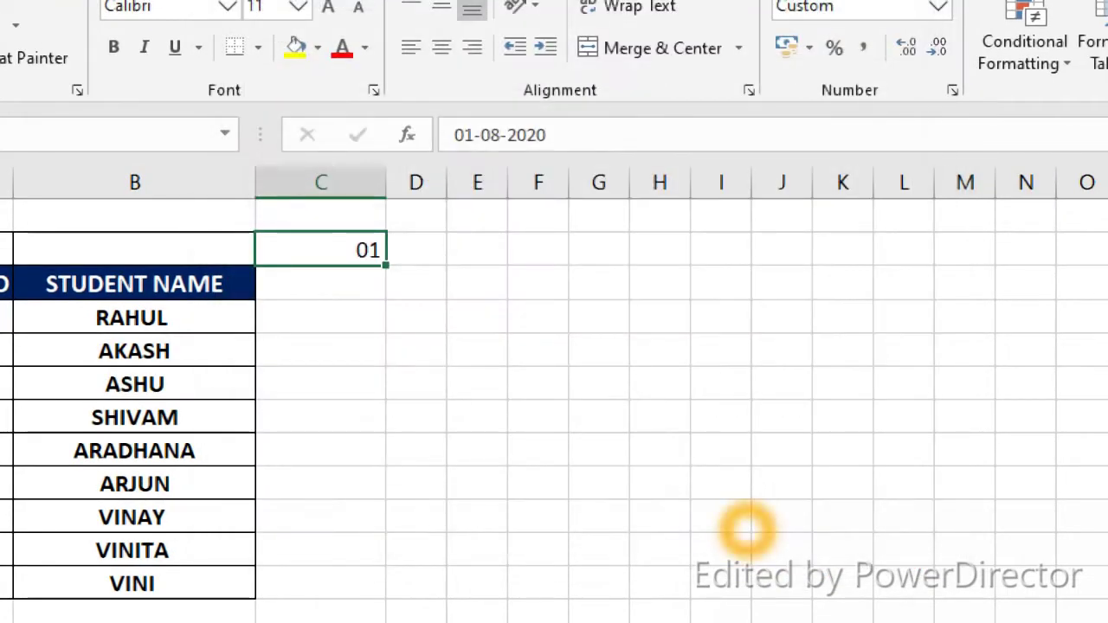
{"action": "left_click", "coordinate": [346, 294]}
{"action": "left_click", "coordinate": [346, 250]}
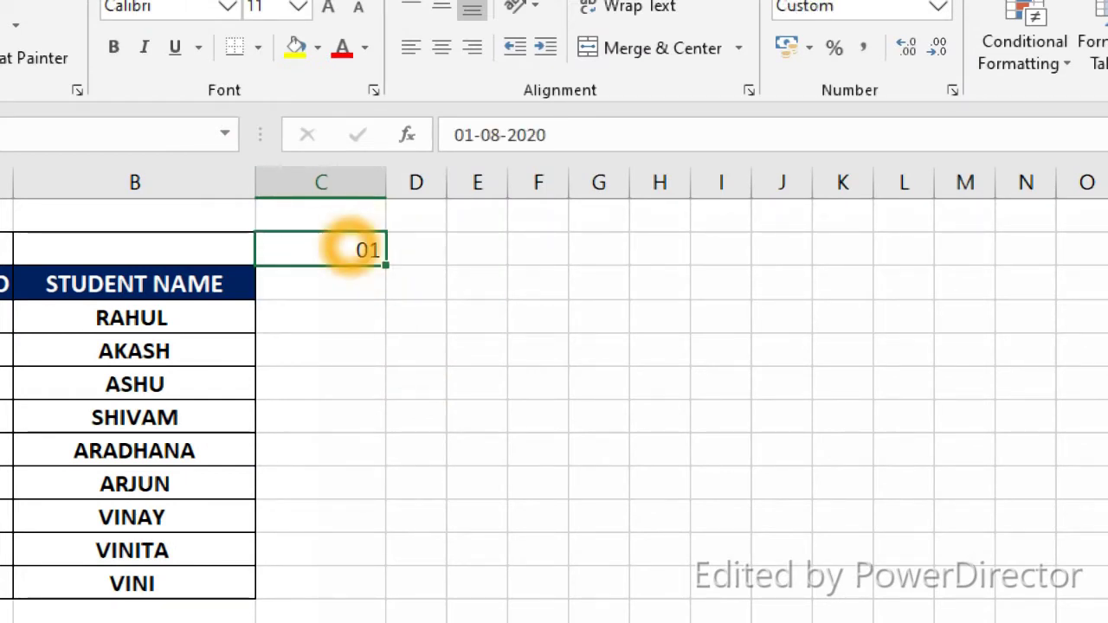
Step: Auto-fill row 2 from C2 to AF2 with day numbers 01 through 30
{"action": "mouse_move", "coordinate": [387, 264]}
{"action": "left_mouse_down"}
{"action": "mouse_move", "coordinate": [1092, 256]}
{"action": "mouse_move", "coordinate": [1099, 270]}
{"action": "left_mouse_up"}
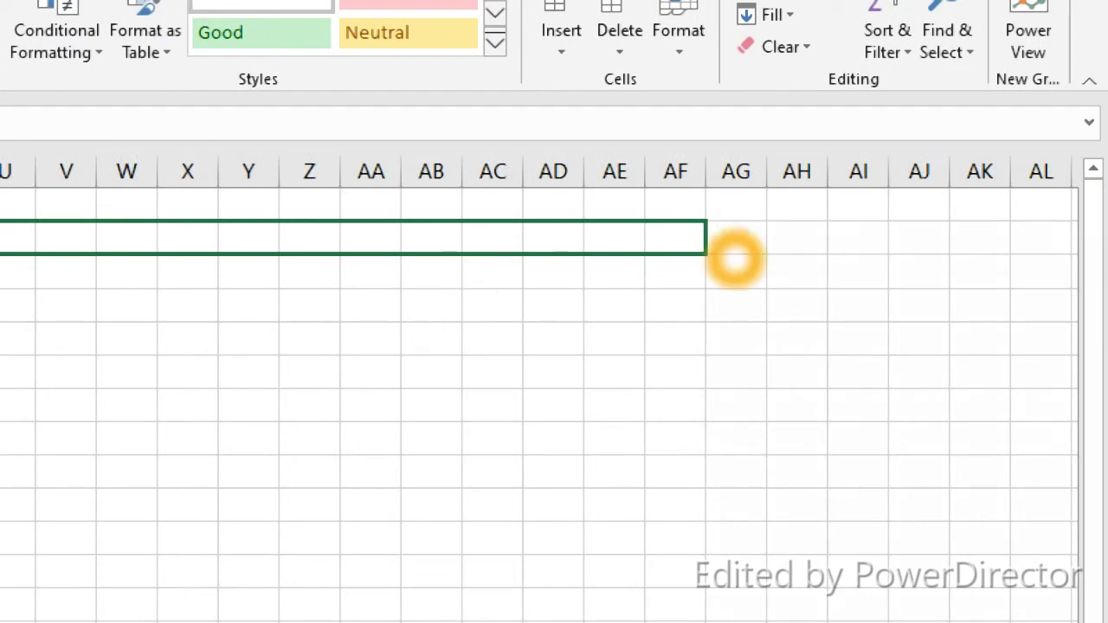
{"action": "left_click_drag", "start_coordinate": [1099, 270], "coordinate": [732, 257]}
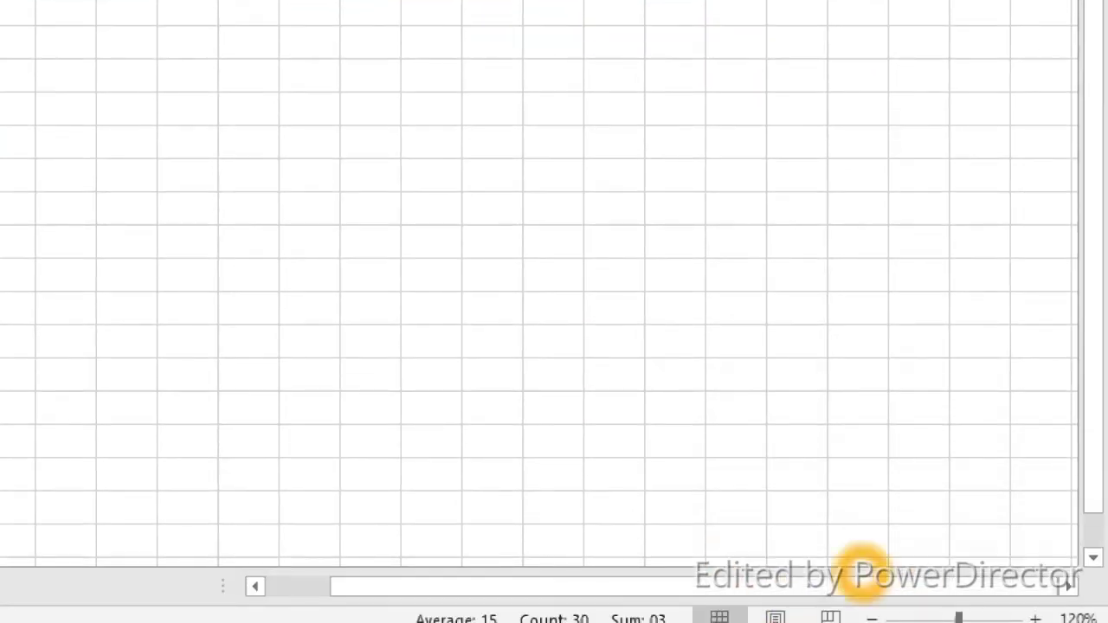
{"action": "left_click_drag", "start_coordinate": [860, 586], "coordinate": [826, 586]}
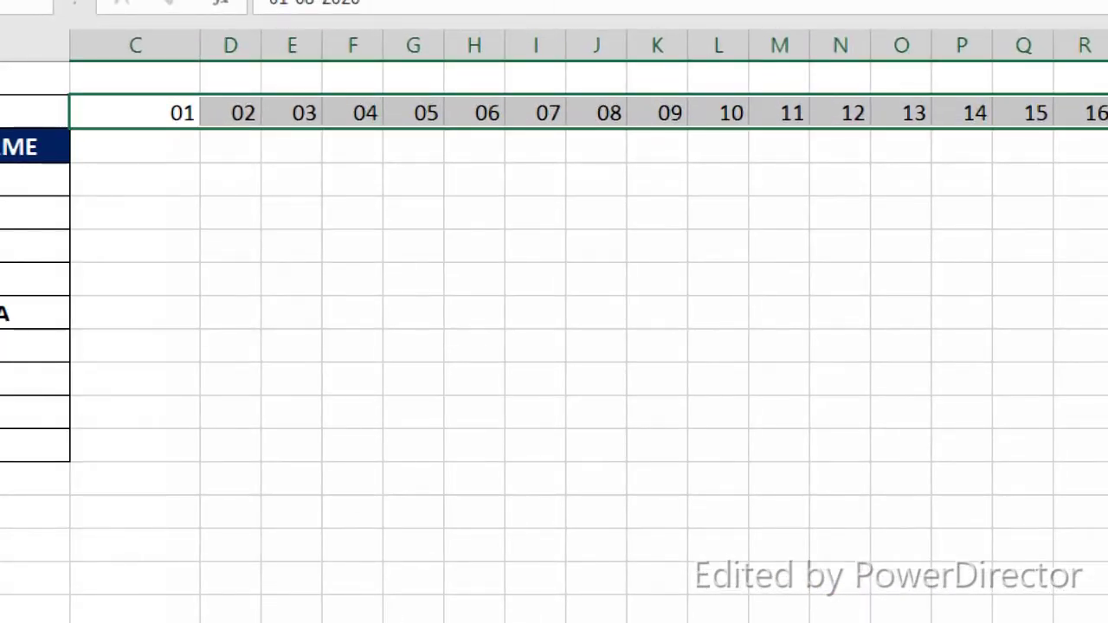
{"action": "left_click_drag", "start_coordinate": [171, 145], "coordinate": [292, 145]}
{"action": "left_click", "coordinate": [172, 146]}
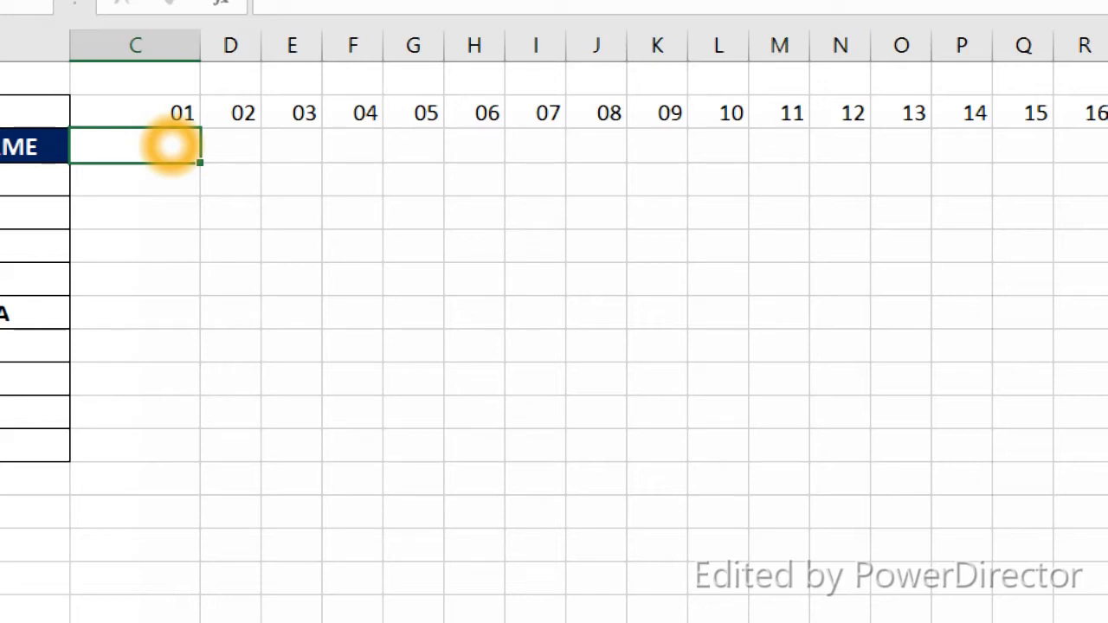
Step: Enter =TEXT(C2,"DDD") in C3 to show the weekday name Sat
{"action": "type", "text": "="}
{"action": "type", "text": "TEXT"}
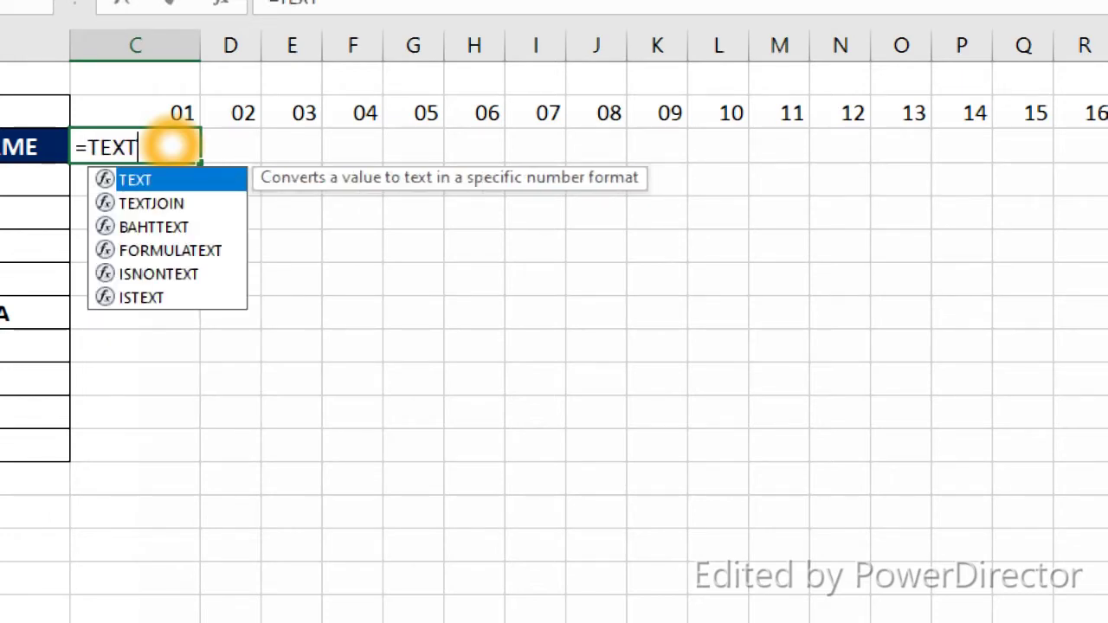
{"action": "type", "text": "("}
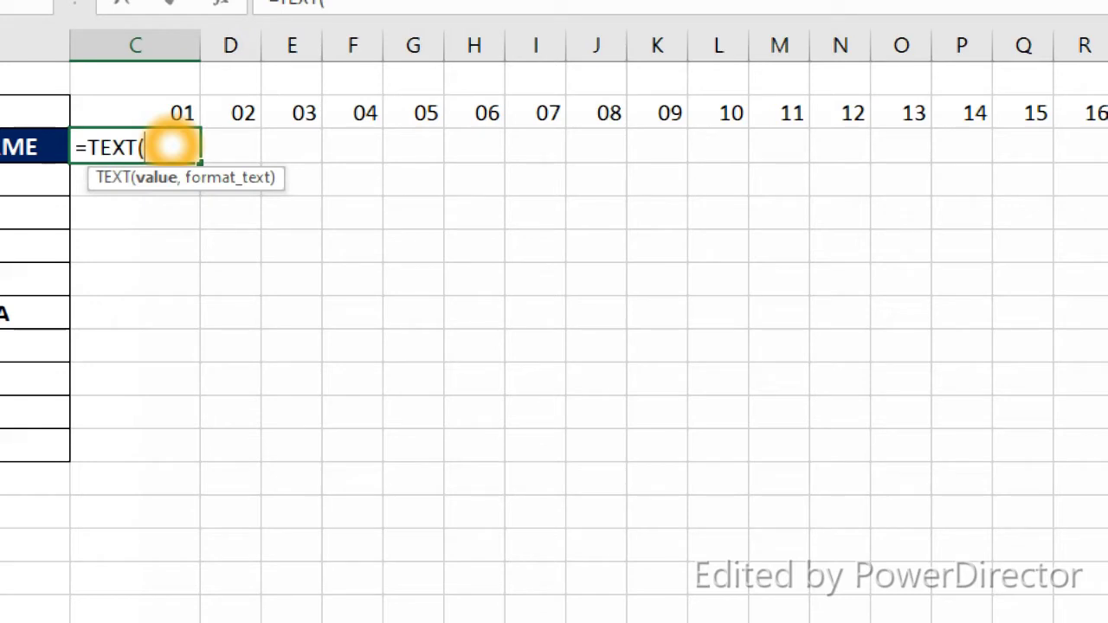
{"action": "left_click", "coordinate": [178, 111]}
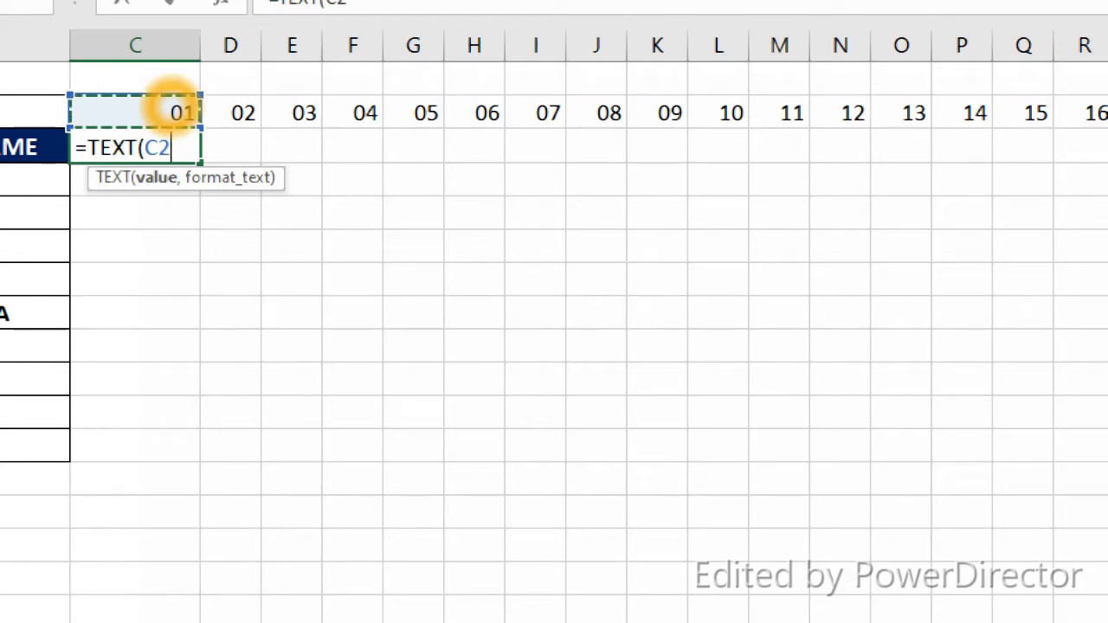
{"action": "type", "text": ","}
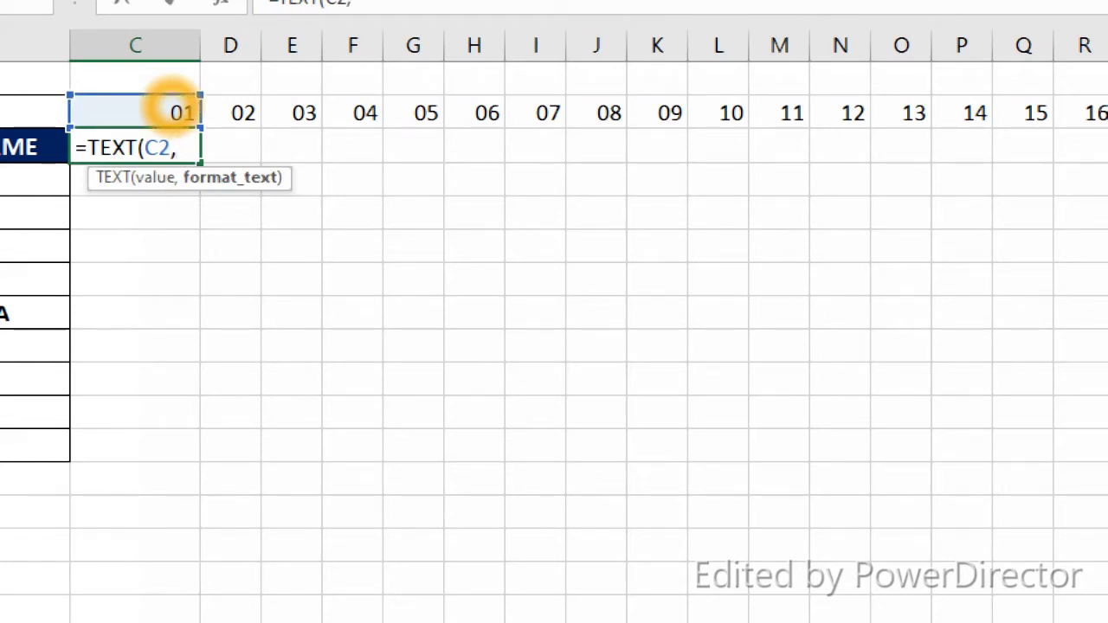
{"action": "type", "text": "\"DDD\""}
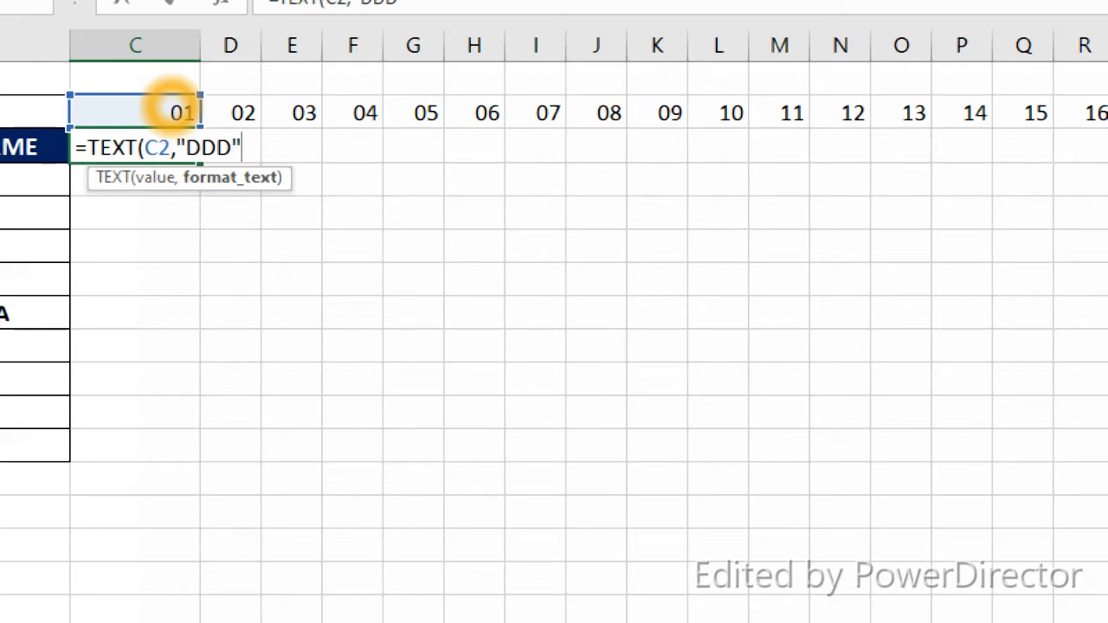
{"action": "type", "text": ")"}
{"action": "key", "text": "Return"}
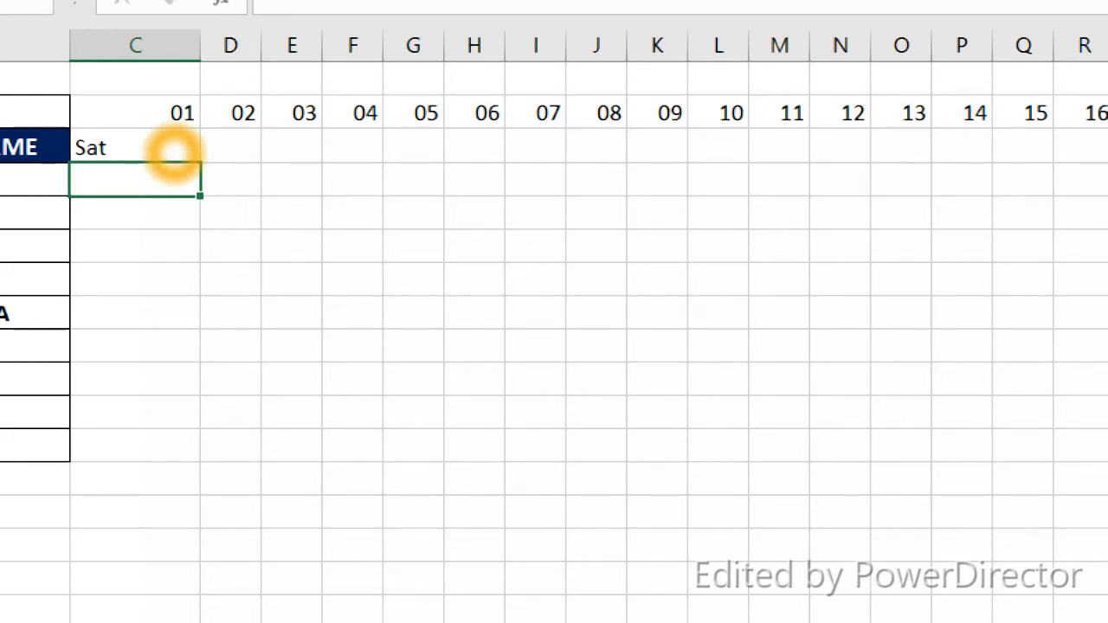
Step: Copy the weekday formula along row 3 through AF3
{"action": "left_click", "coordinate": [174, 154]}
{"action": "mouse_move", "coordinate": [200, 162]}
{"action": "left_mouse_down"}
{"action": "mouse_move", "coordinate": [260, 151]}
{"action": "mouse_move", "coordinate": [1054, 156]}
{"action": "left_mouse_up"}
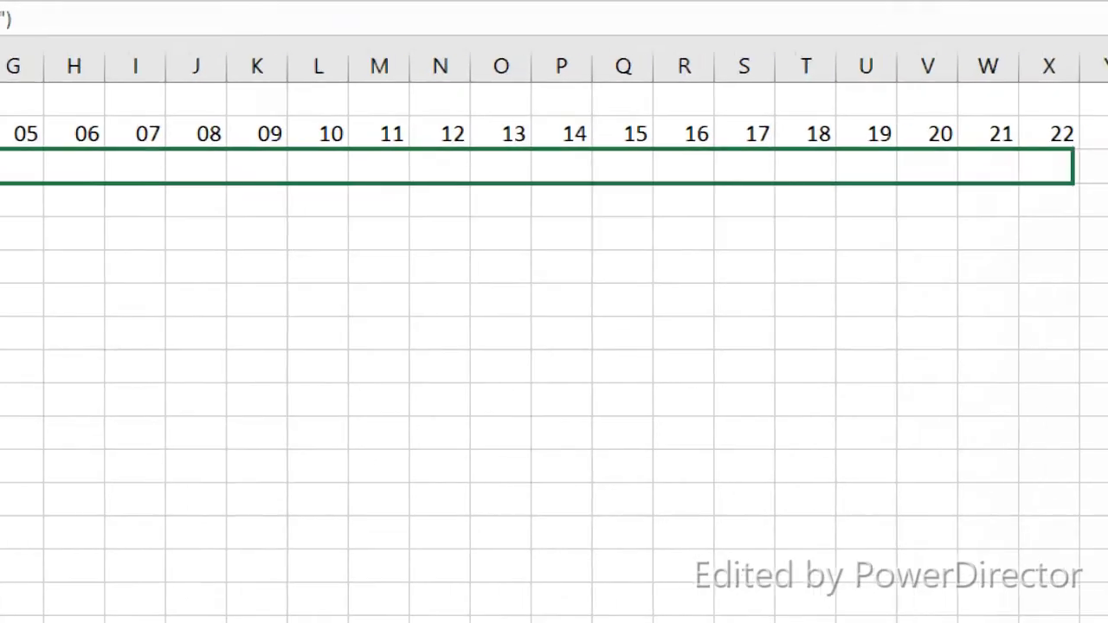
{"action": "mouse_move", "coordinate": [1054, 155]}
{"action": "left_mouse_down"}
{"action": "mouse_move", "coordinate": [705, 161]}
{"action": "mouse_move", "coordinate": [836, 177]}
{"action": "left_mouse_up"}
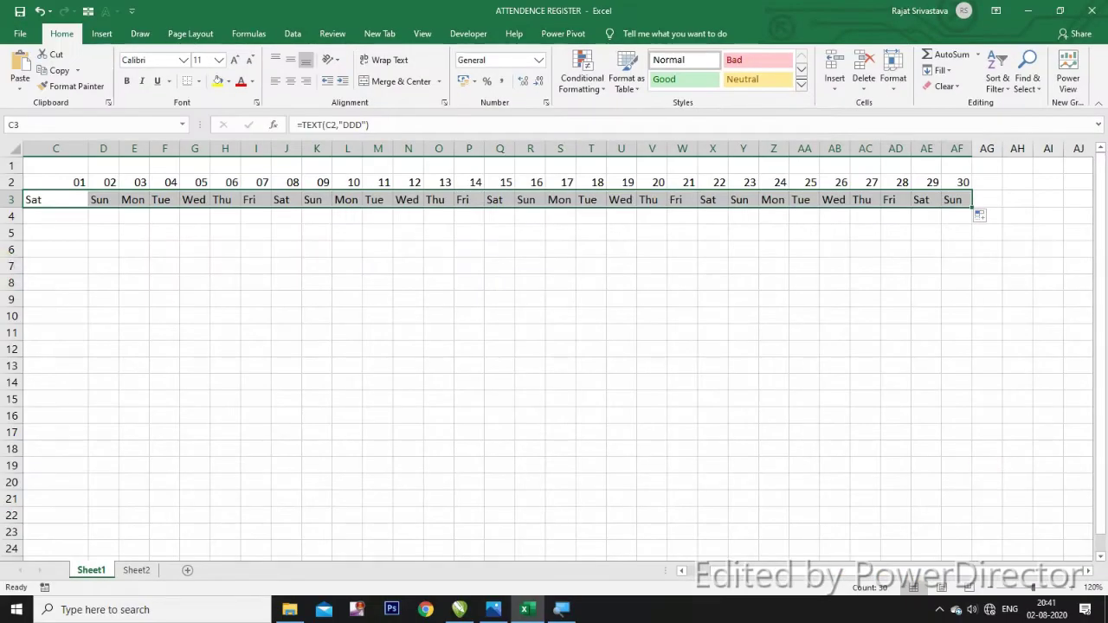
{"action": "left_click", "coordinate": [104, 249]}
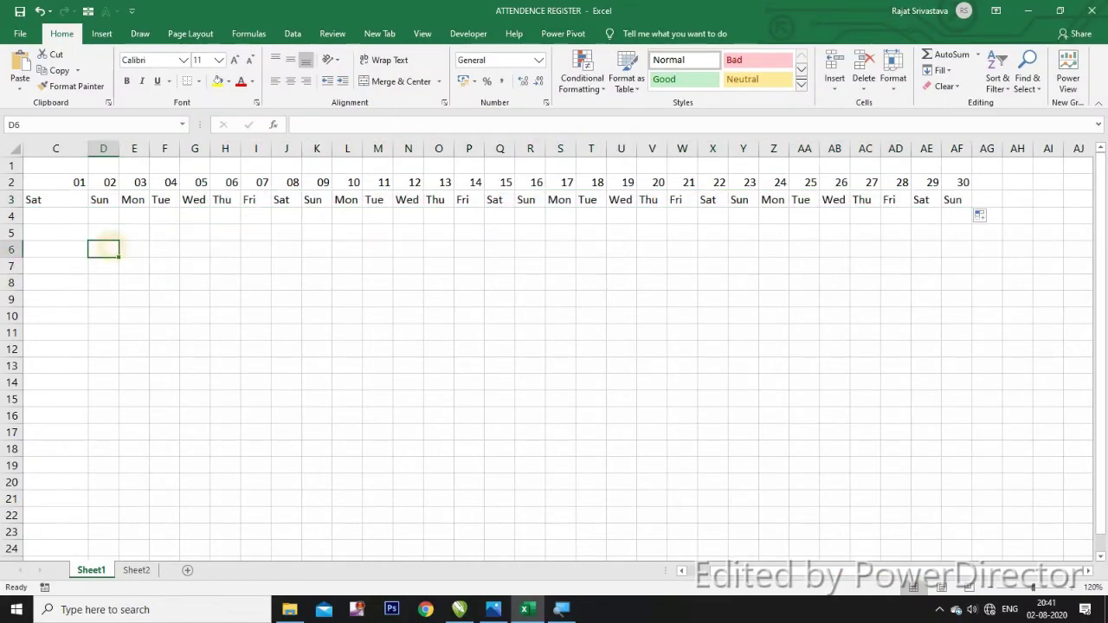
Step: Select the empty attendance range C4:AF12 under the 30 day columns
{"action": "left_click_drag", "start_coordinate": [744, 571], "coordinate": [718, 570]}
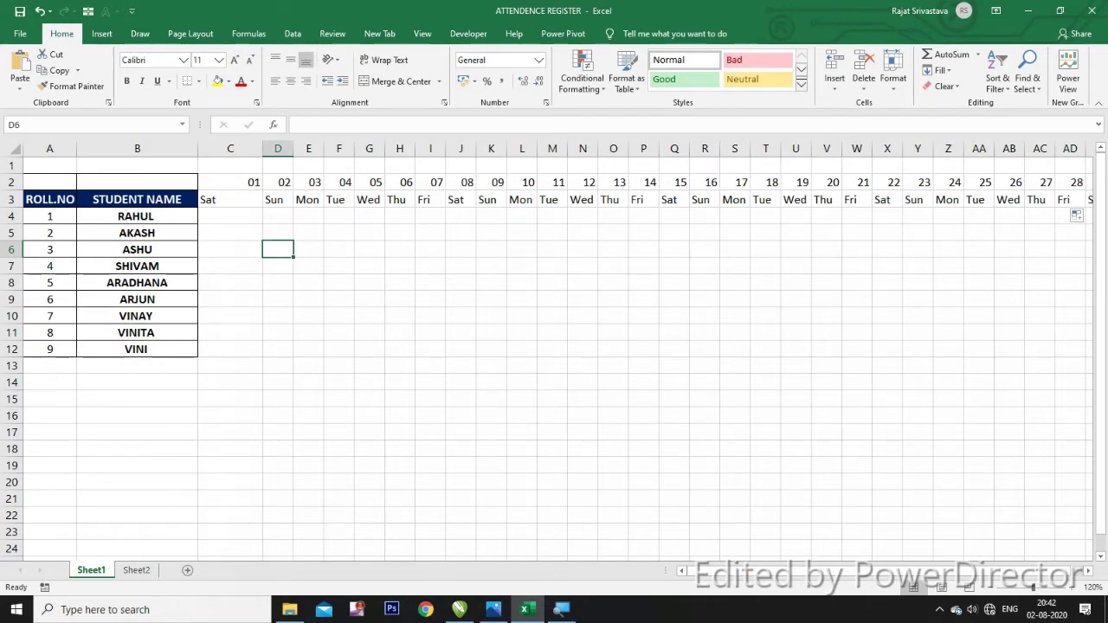
{"action": "left_click_drag", "start_coordinate": [227, 181], "coordinate": [400, 181]}
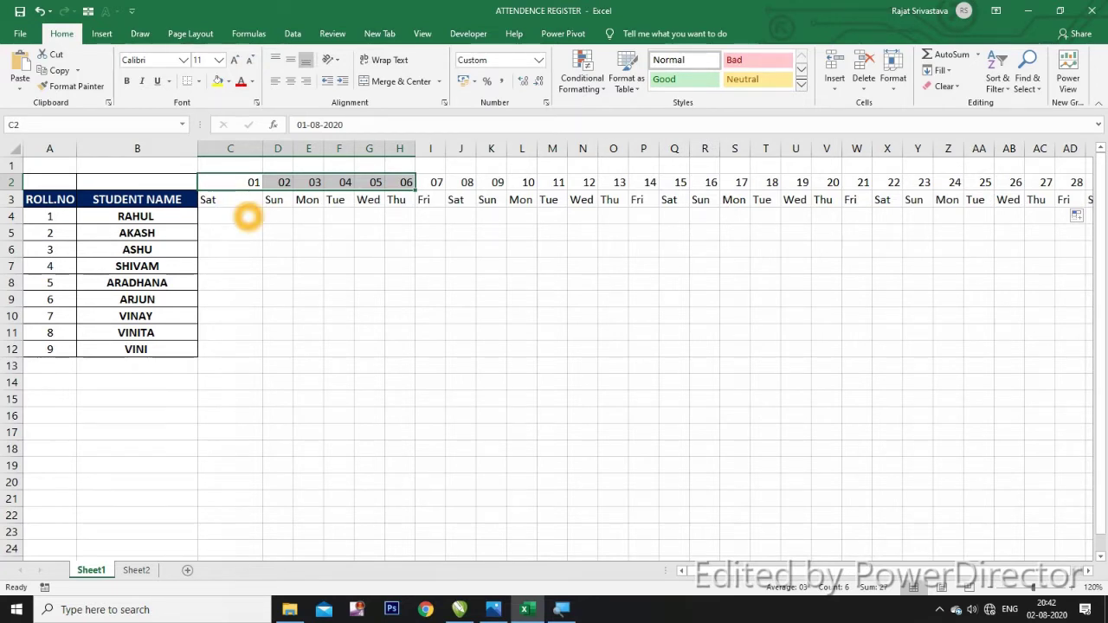
{"action": "mouse_move", "coordinate": [243, 216]}
{"action": "left_mouse_down"}
{"action": "mouse_move", "coordinate": [1081, 368]}
{"action": "mouse_move", "coordinate": [1066, 355]}
{"action": "mouse_move", "coordinate": [973, 353]}
{"action": "left_mouse_up"}
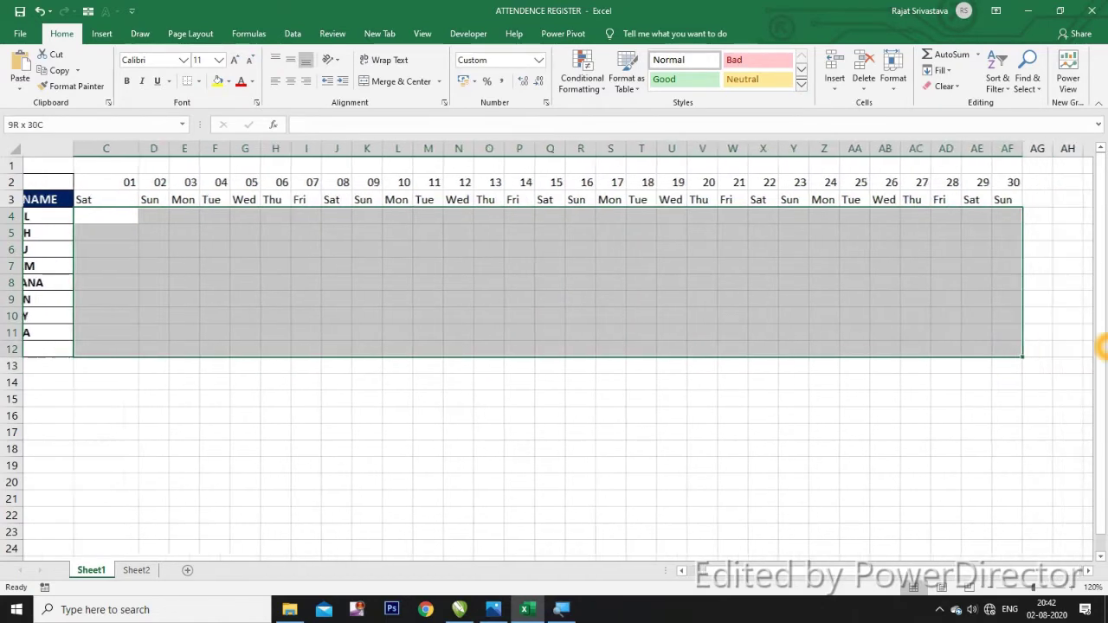
{"action": "left_click_drag", "start_coordinate": [974, 353], "coordinate": [929, 358]}
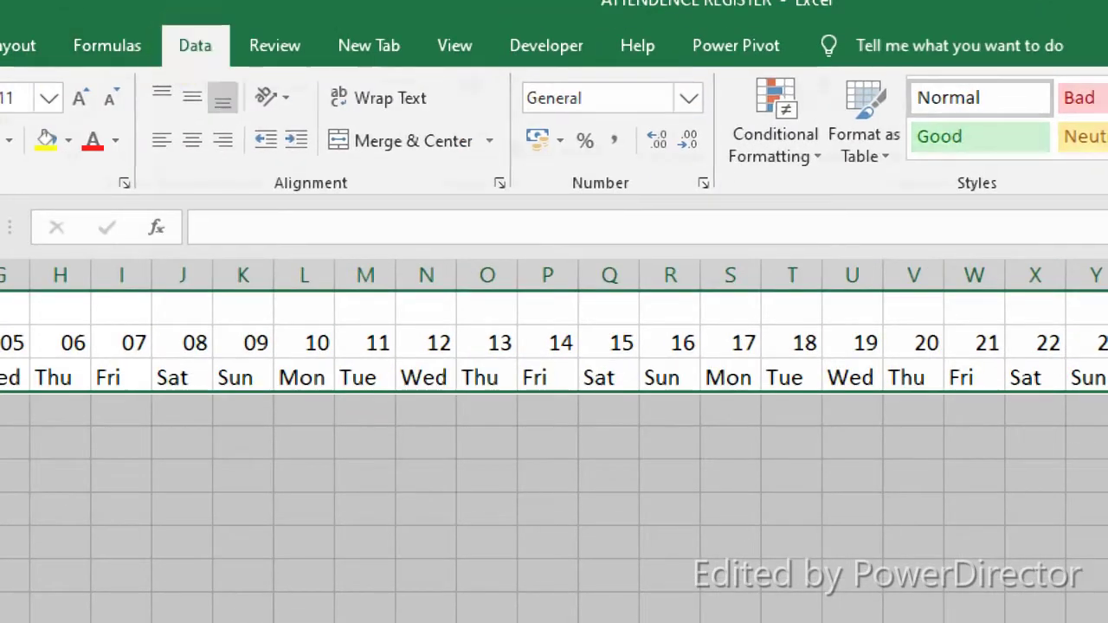
Step: Apply List data validation with source P,A,L to the selected attendance grid
{"action": "left_click", "coordinate": [195, 45]}
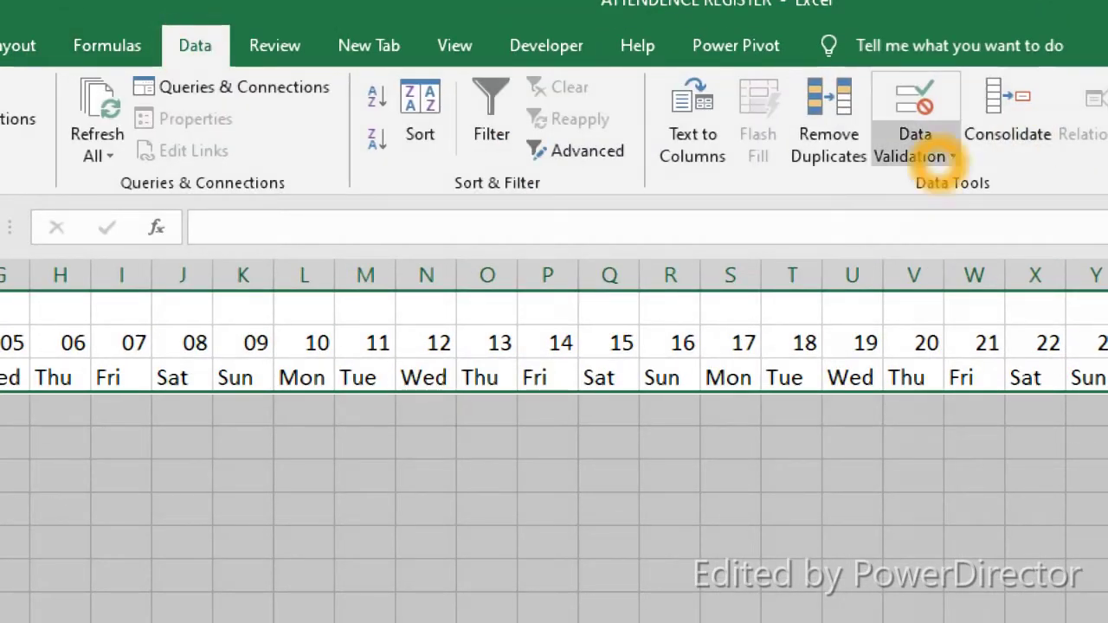
{"action": "left_click", "coordinate": [943, 158]}
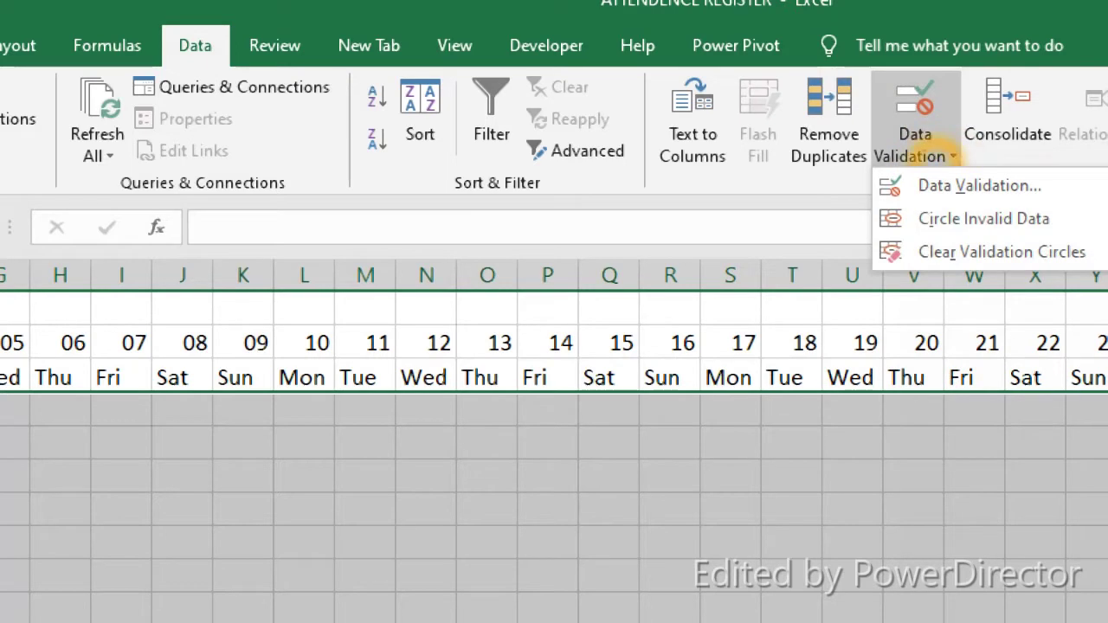
{"action": "left_click", "coordinate": [909, 184]}
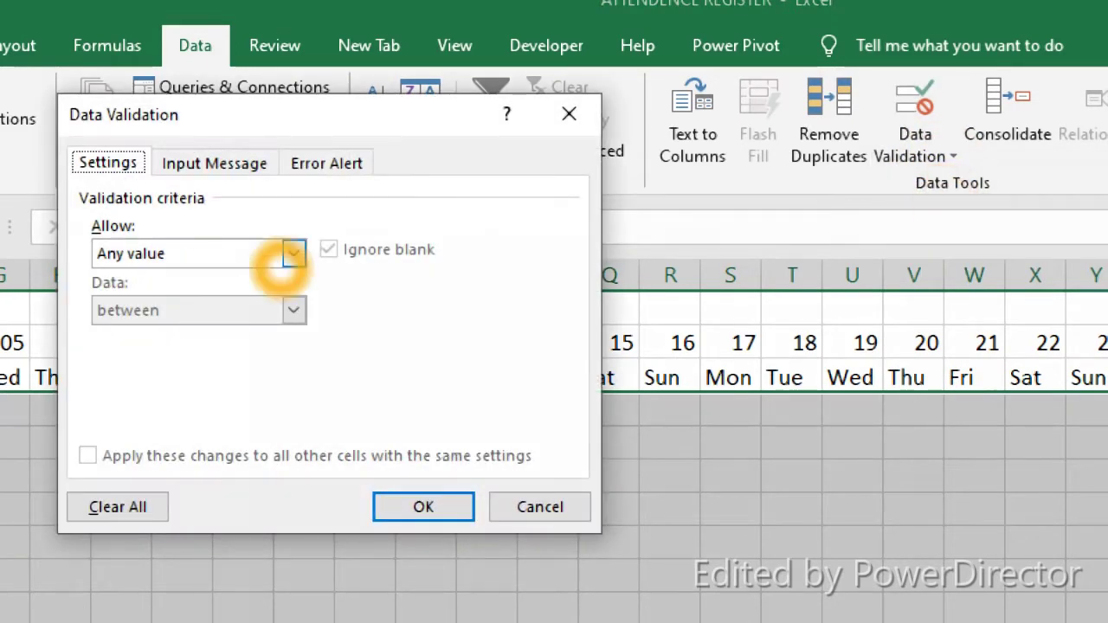
{"action": "left_click", "coordinate": [293, 253]}
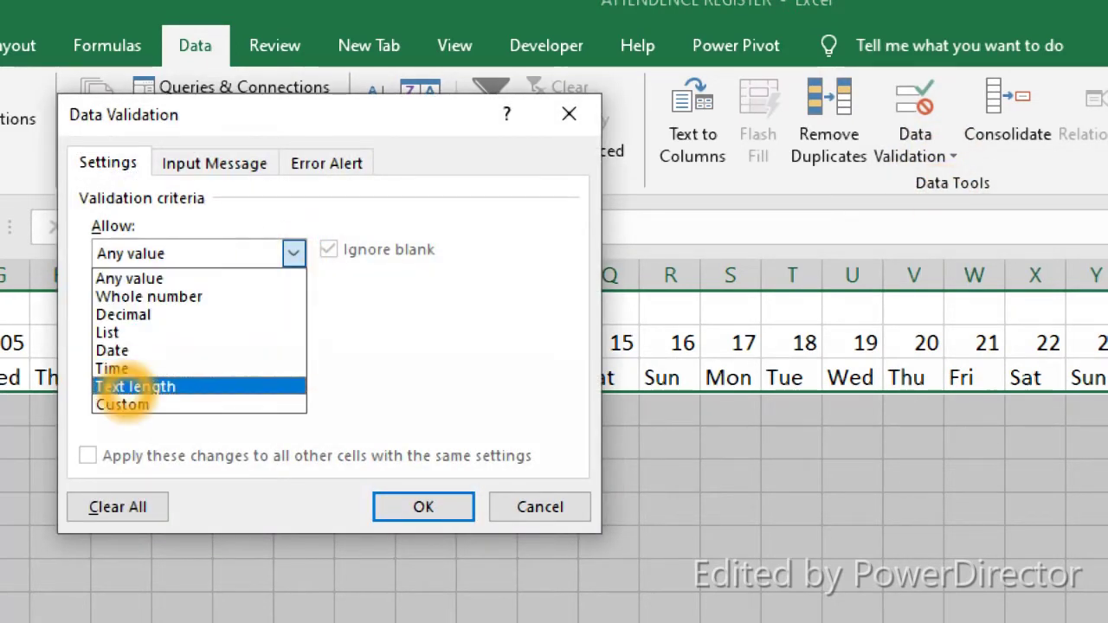
{"action": "left_click", "coordinate": [125, 332]}
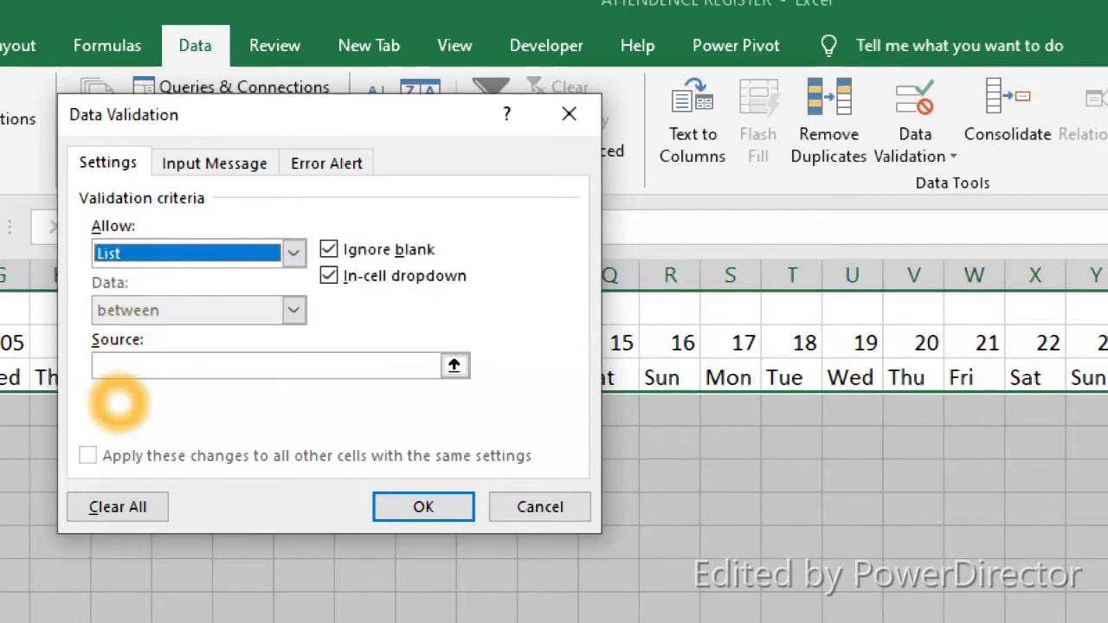
{"action": "left_click", "coordinate": [113, 367]}
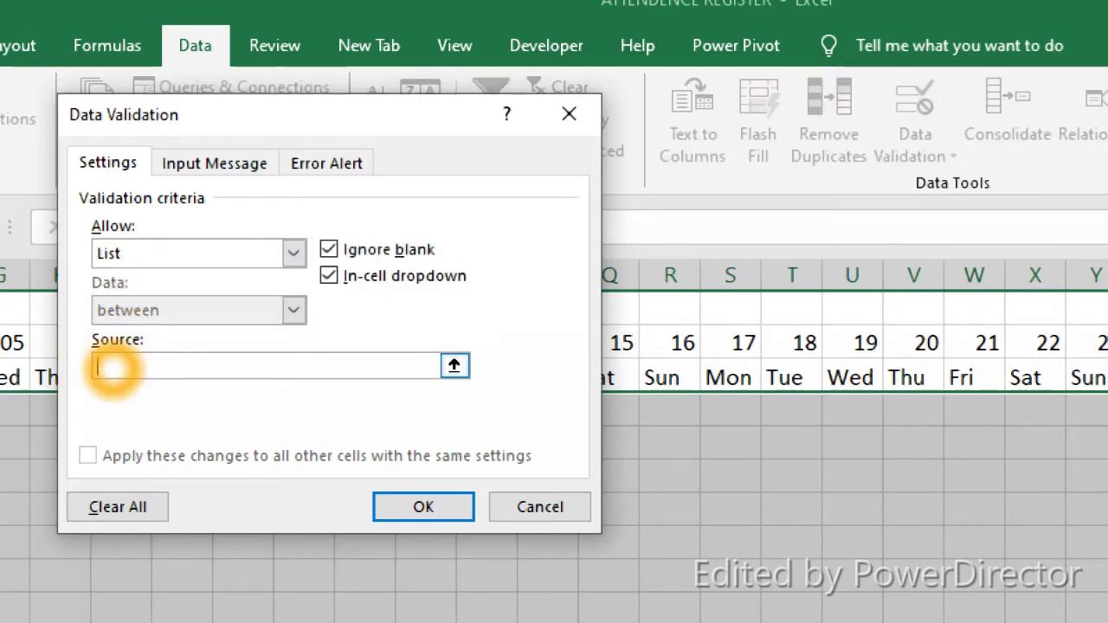
{"action": "type", "text": "P,A,L"}
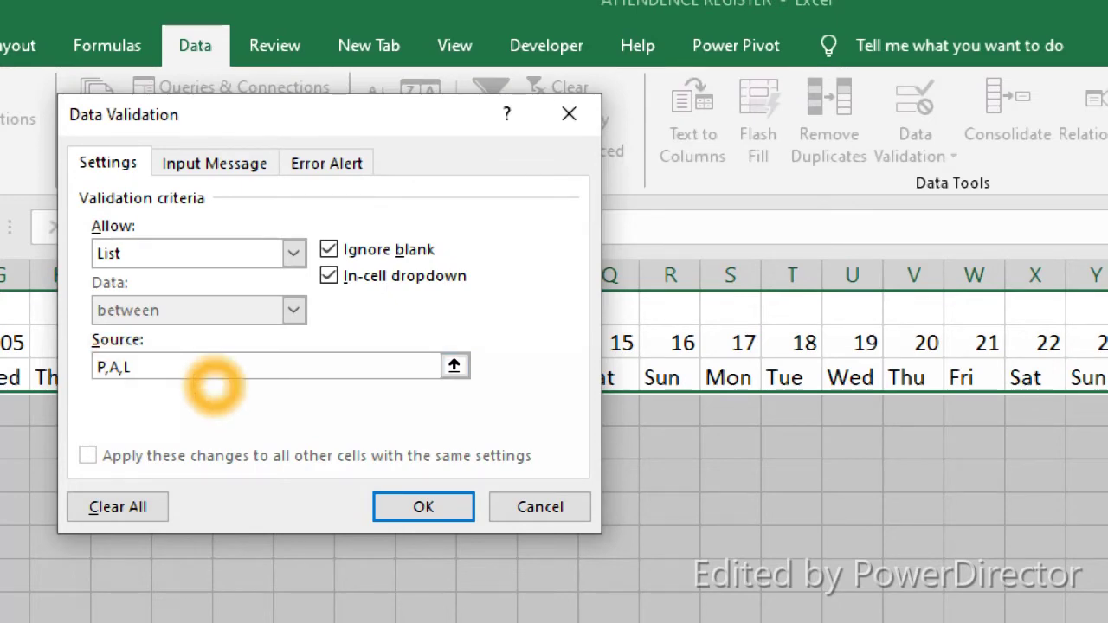
{"action": "left_click", "coordinate": [421, 507]}
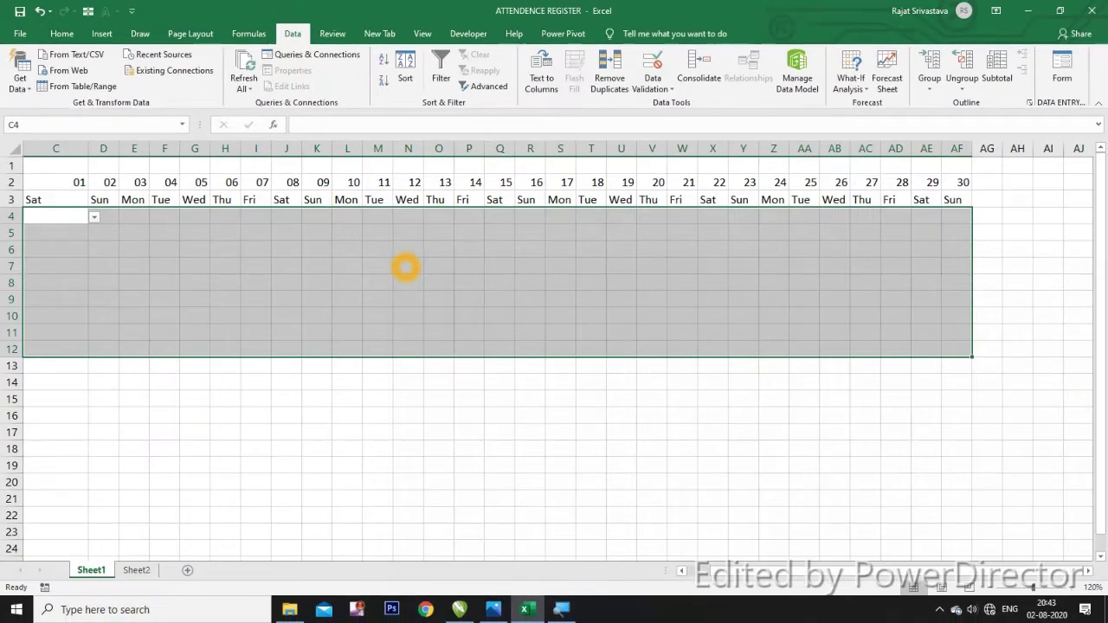
{"action": "left_click", "coordinate": [420, 299]}
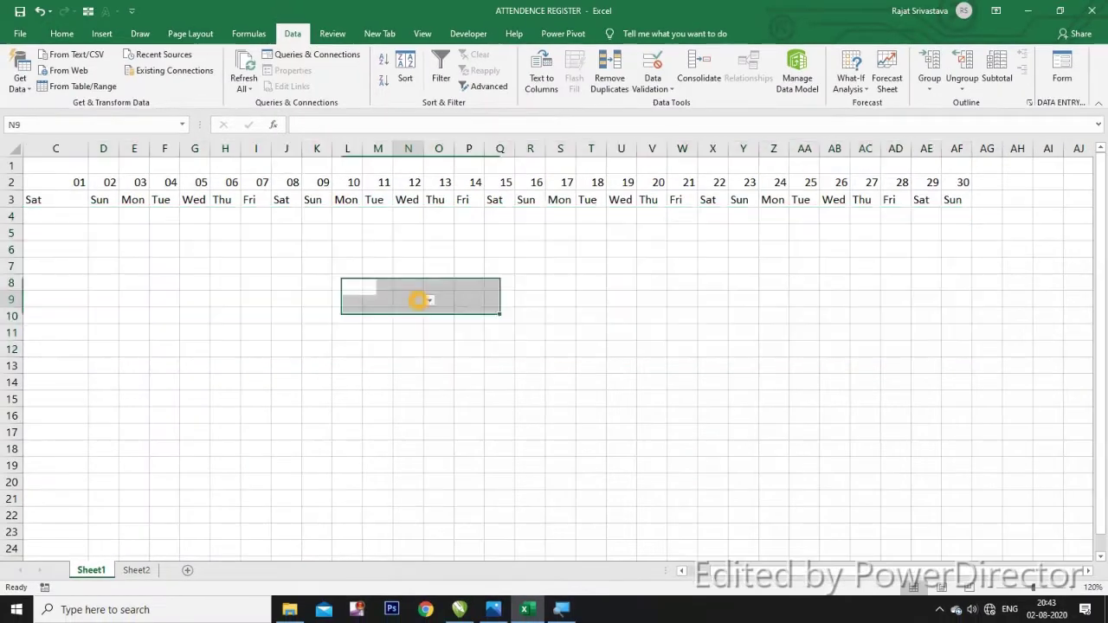
Step: Pick P in D4, A in D5 and L in D6 from their dropdowns
{"action": "left_click", "coordinate": [110, 218]}
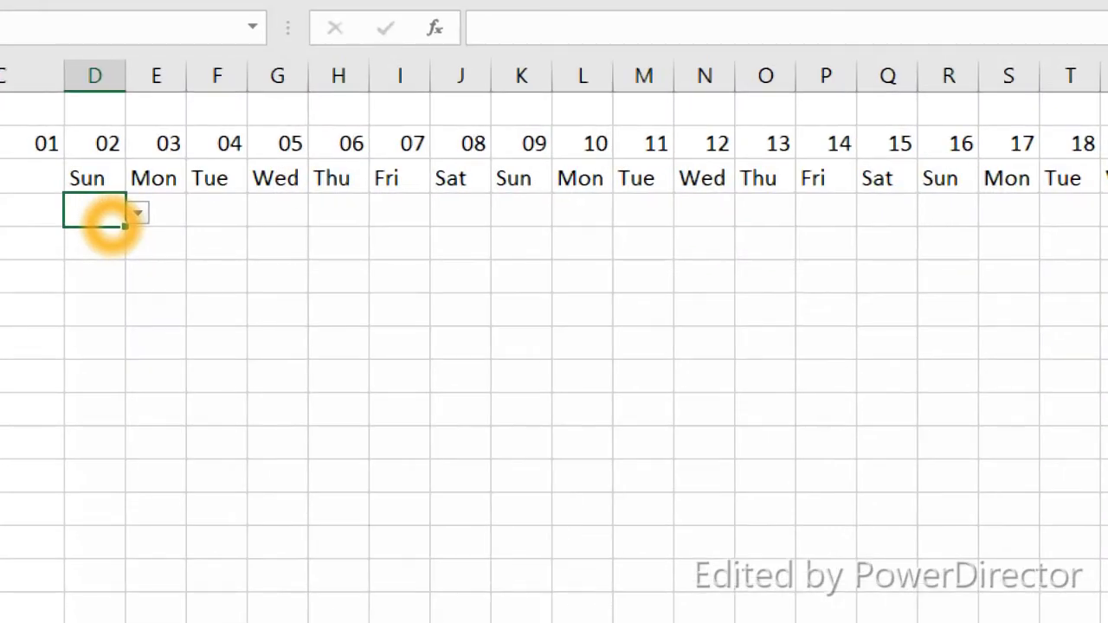
{"action": "left_click", "coordinate": [139, 213]}
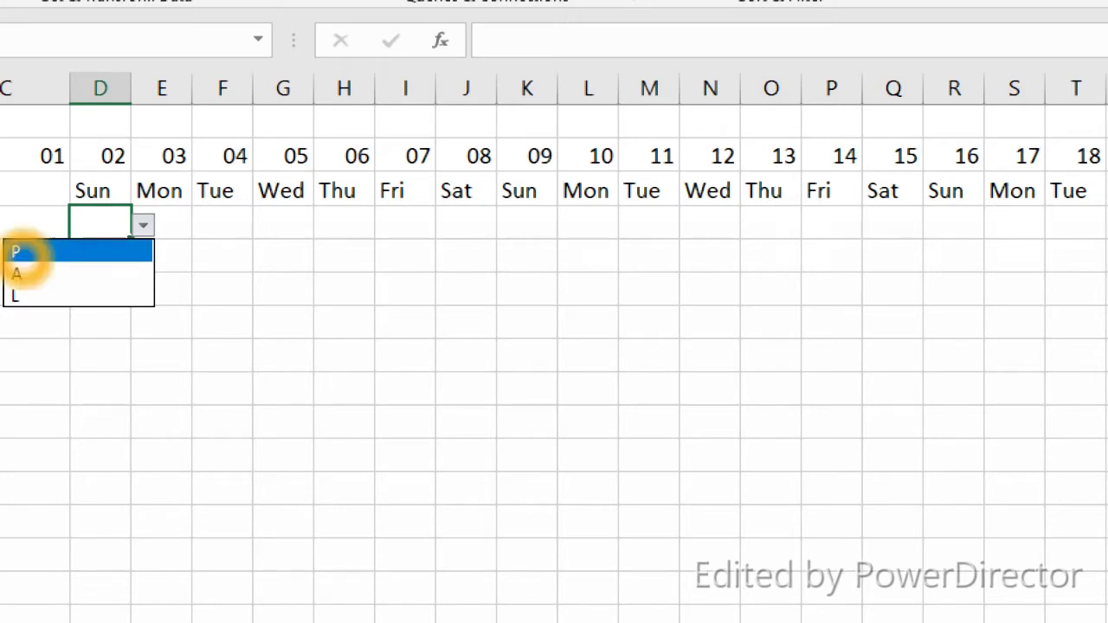
{"action": "left_click", "coordinate": [19, 250]}
{"action": "left_click", "coordinate": [103, 263]}
{"action": "left_click", "coordinate": [143, 259]}
{"action": "left_click", "coordinate": [54, 306]}
{"action": "left_click", "coordinate": [102, 290]}
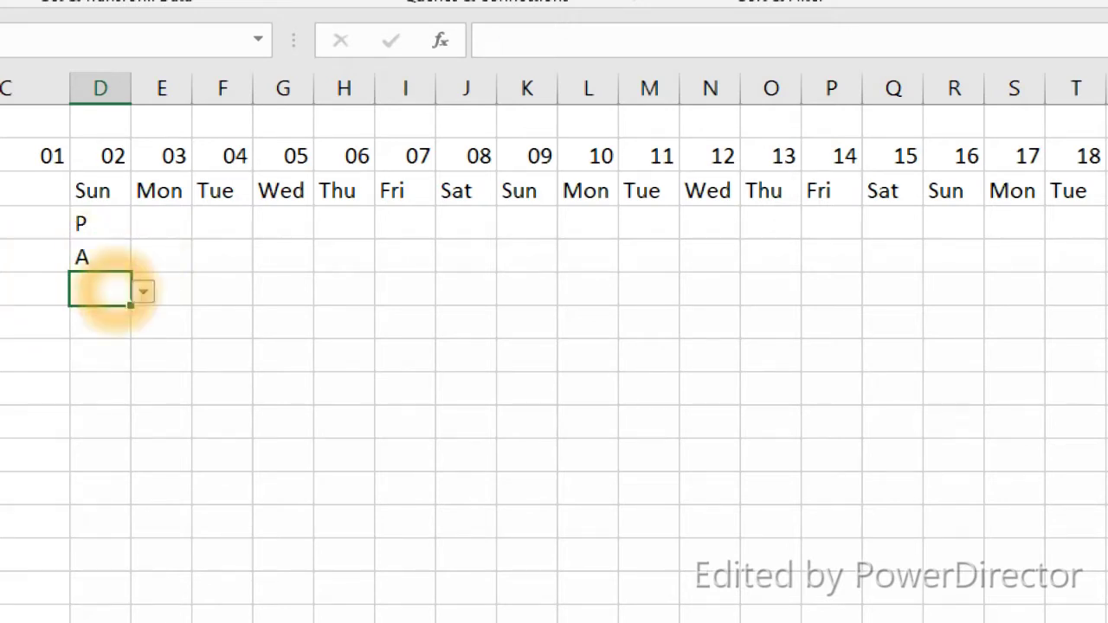
{"action": "left_click", "coordinate": [144, 292]}
{"action": "left_click", "coordinate": [54, 363]}
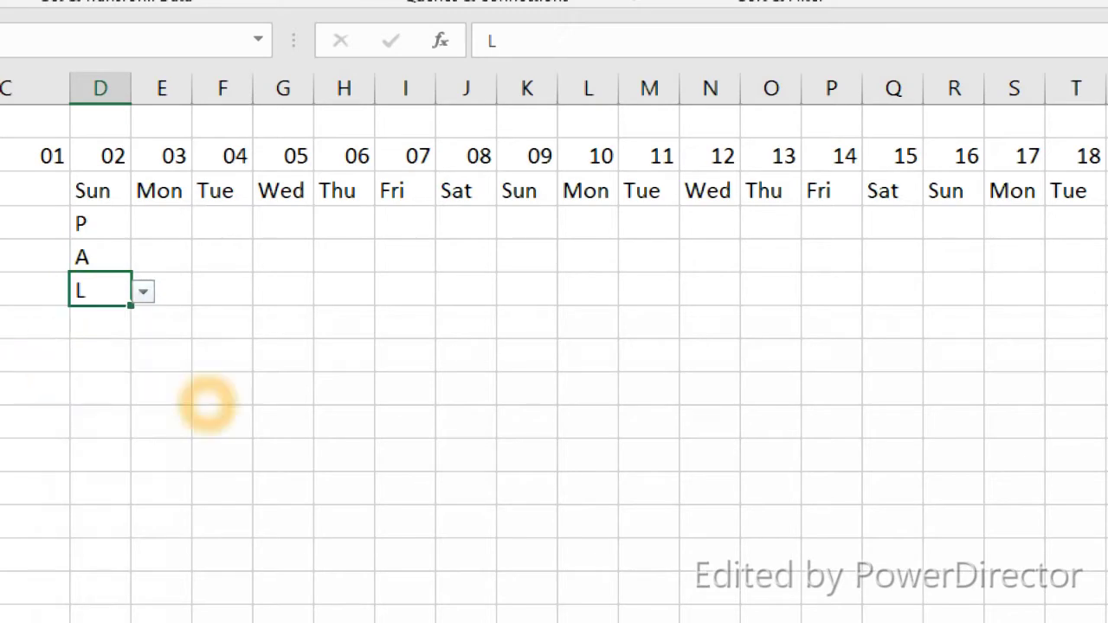
Step: Clear the three test entries in D4:D6
{"action": "left_click", "coordinate": [208, 393]}
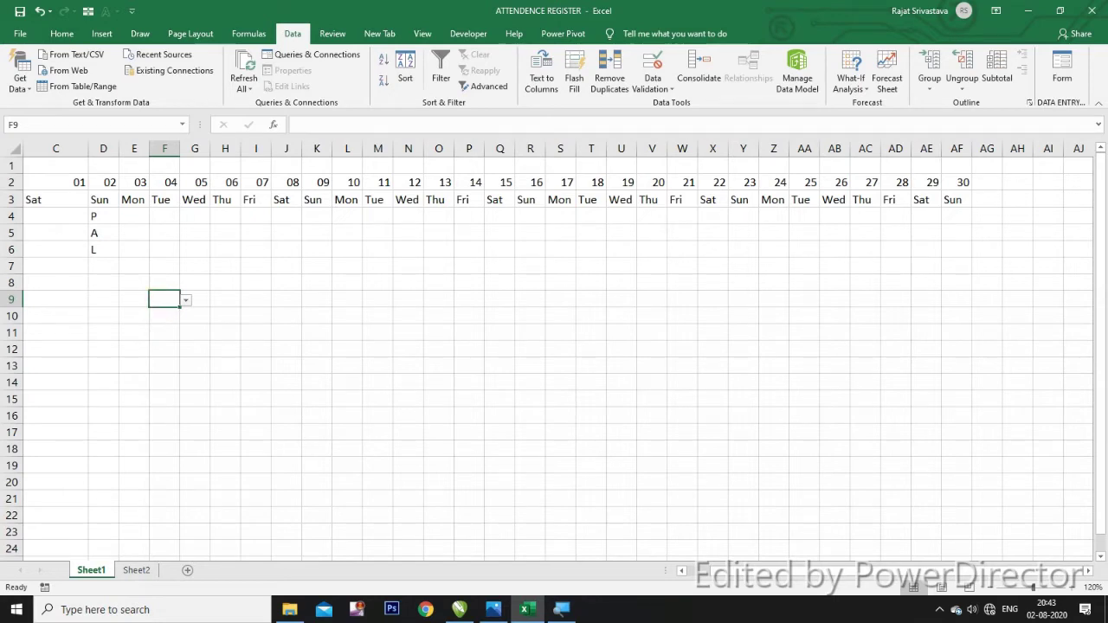
{"action": "left_click_drag", "start_coordinate": [100, 216], "coordinate": [105, 250]}
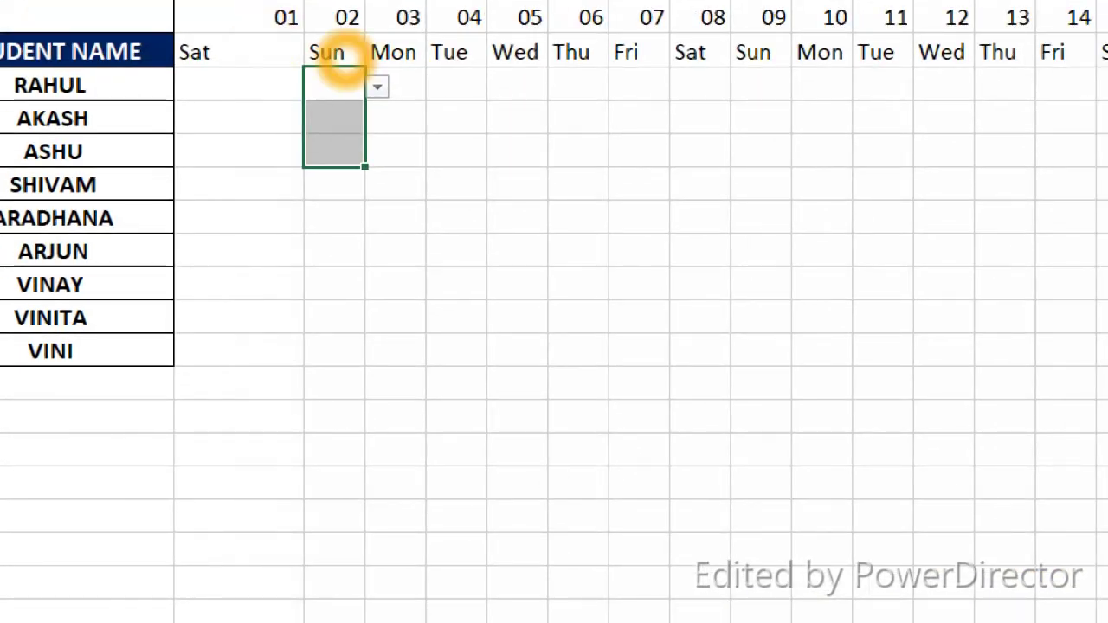
{"action": "left_click", "coordinate": [401, 152]}
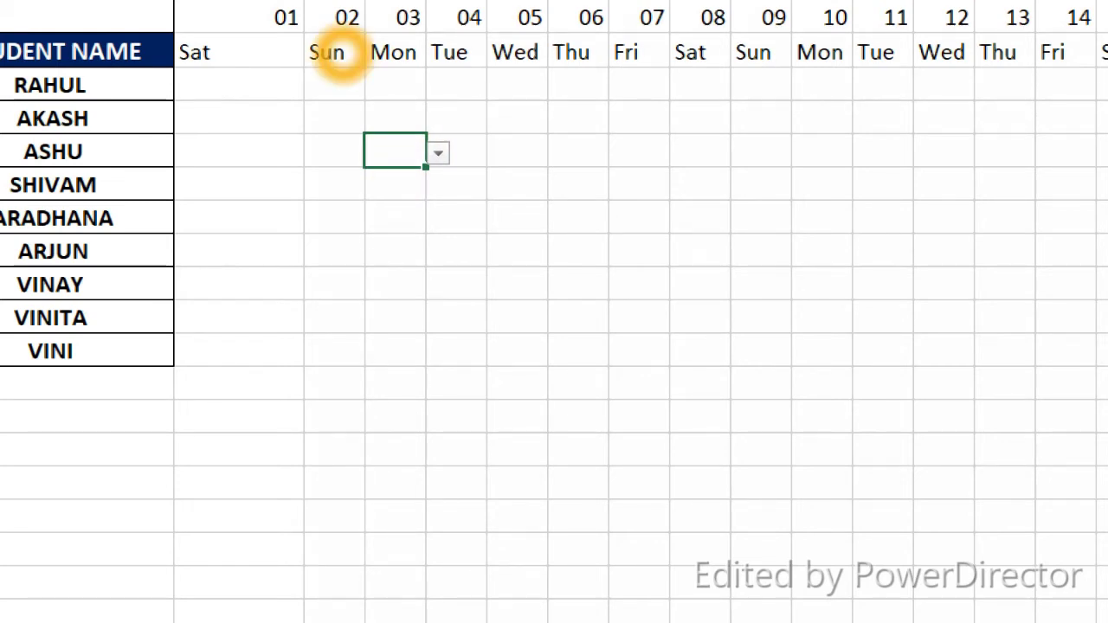
Step: Change D3's formula to =TEXT(D2,"DDDD") and select D3 down to the last student row
{"action": "double_click", "coordinate": [341, 57]}
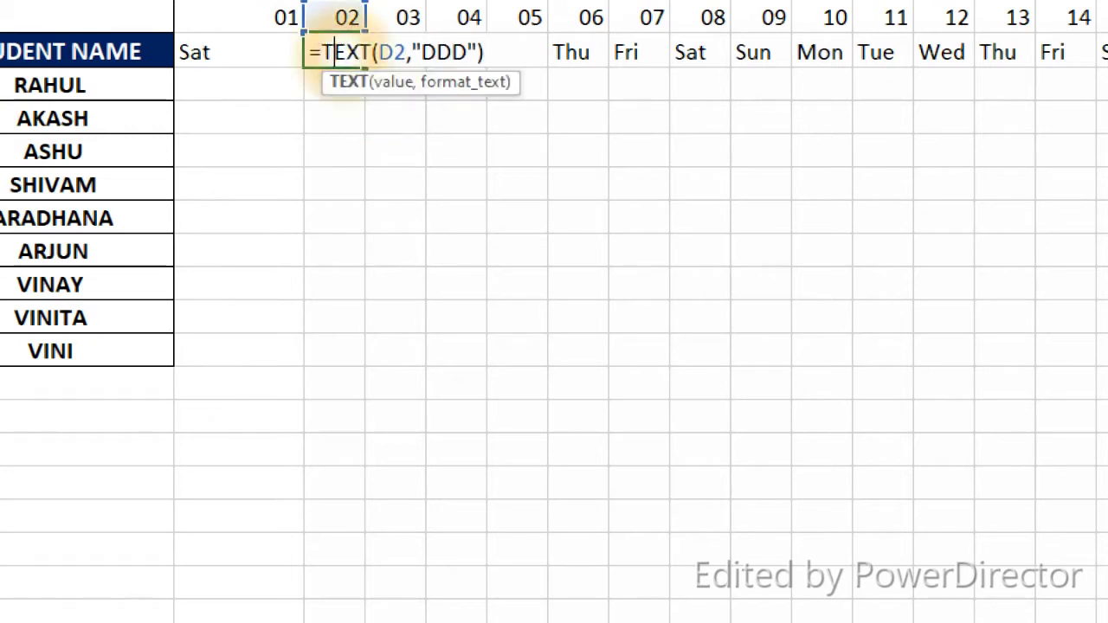
{"action": "left_click", "coordinate": [468, 53]}
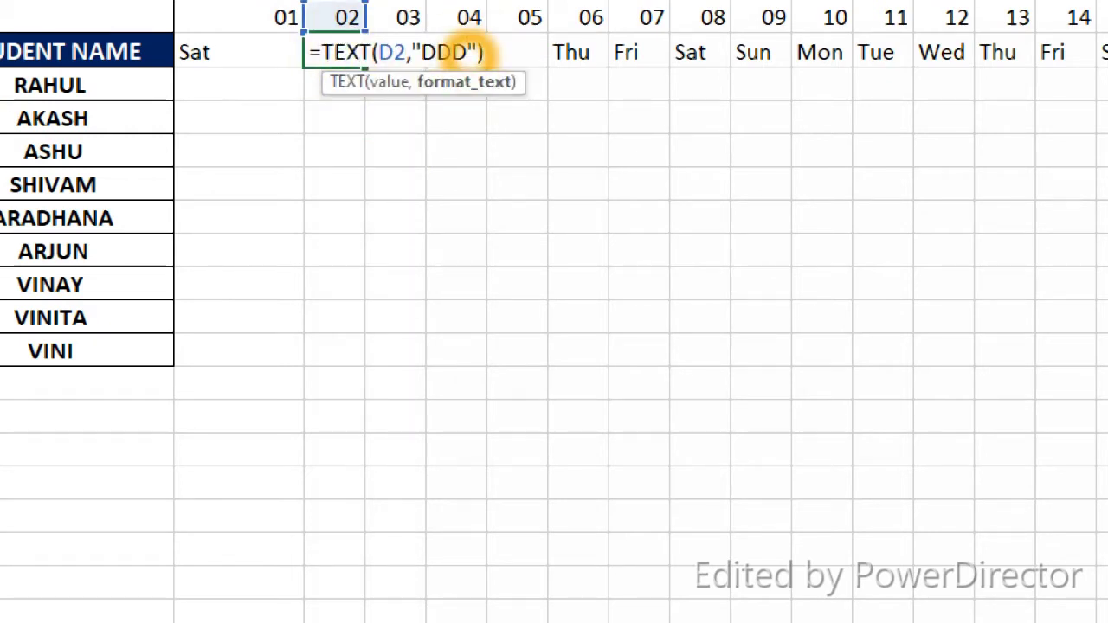
{"action": "type", "text": "D"}
{"action": "key", "text": "Return"}
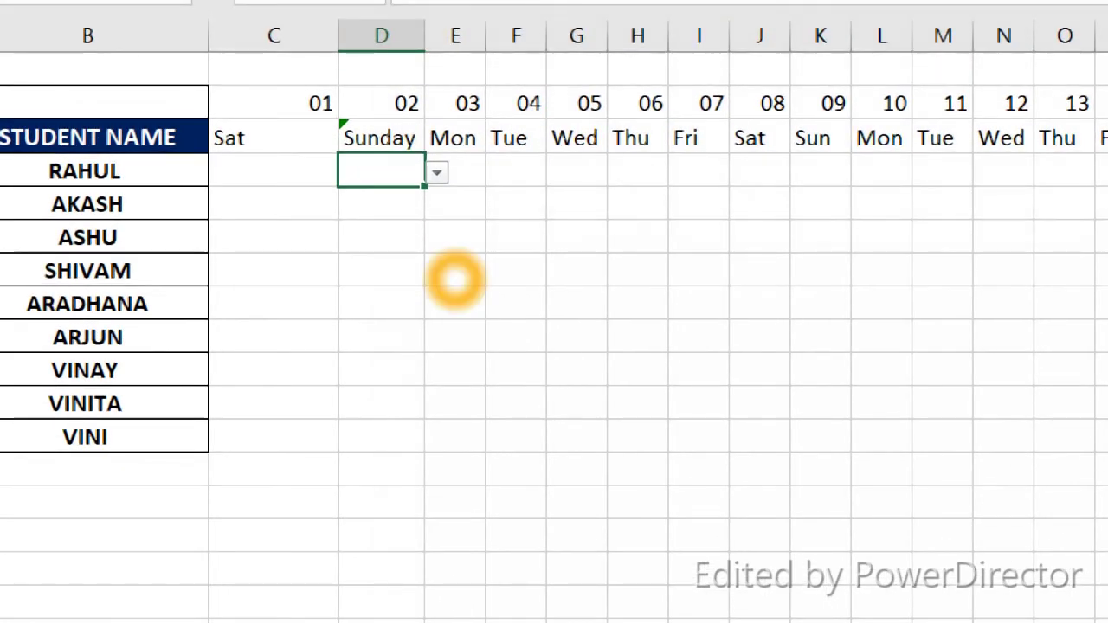
{"action": "left_click", "coordinate": [456, 279]}
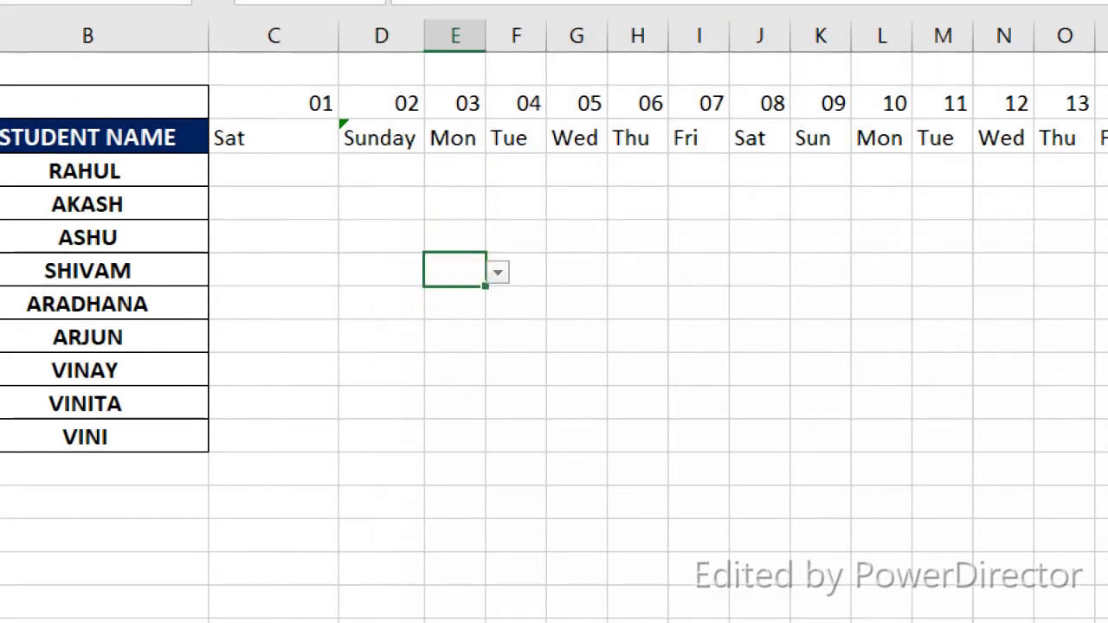
{"action": "left_click_drag", "start_coordinate": [378, 138], "coordinate": [381, 437]}
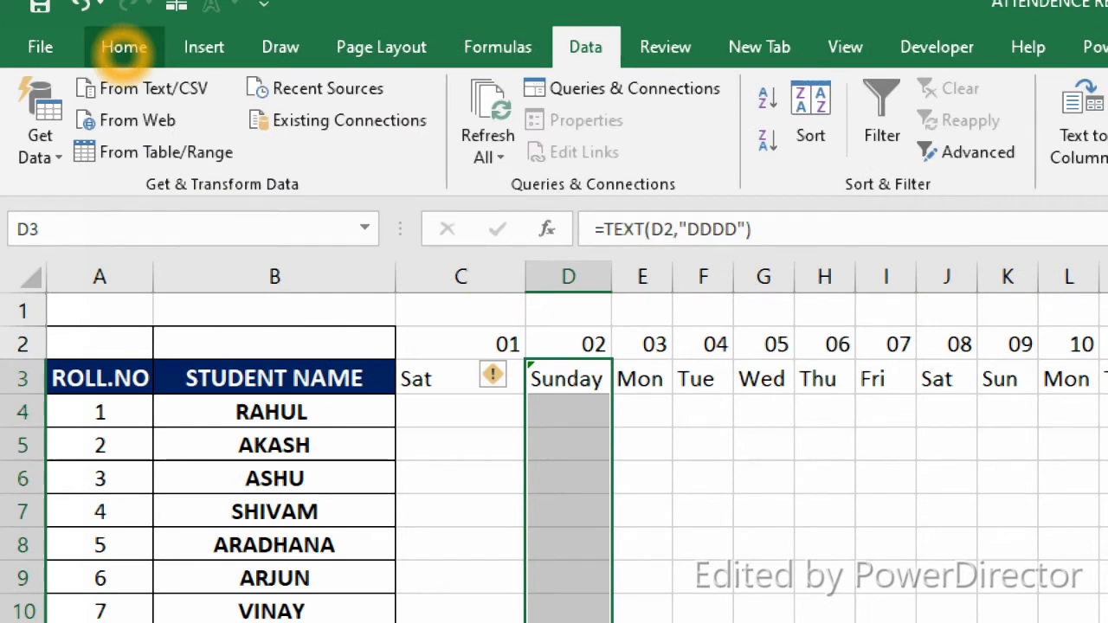
Step: Merge the Sunday column into one cell with vertical, middle-aligned text
{"action": "left_click", "coordinate": [124, 48]}
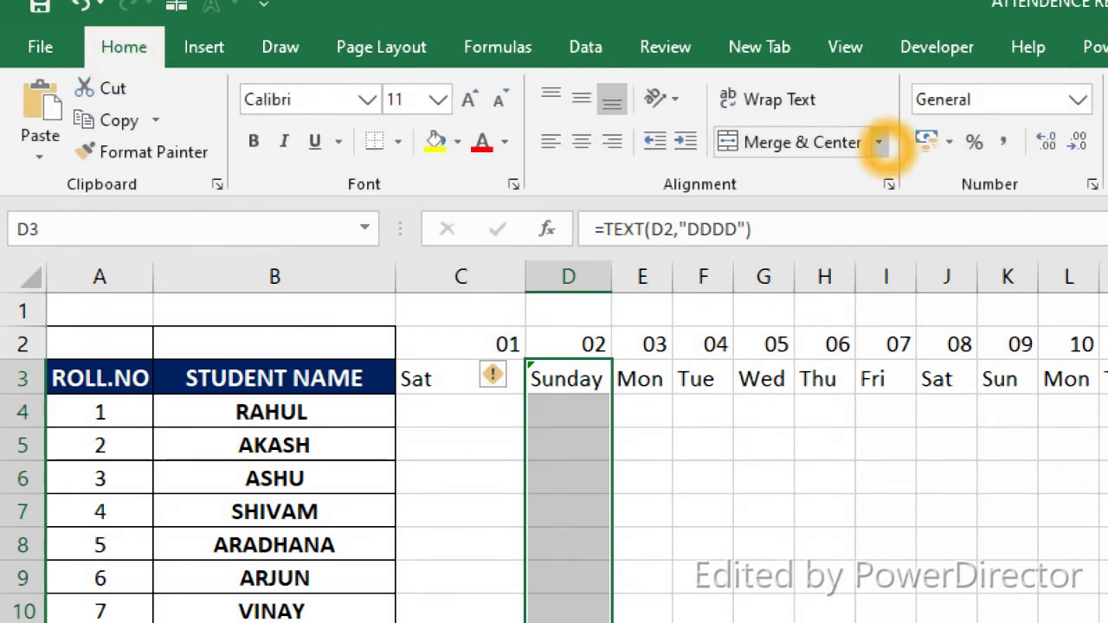
{"action": "left_click", "coordinate": [880, 142]}
{"action": "left_click", "coordinate": [874, 175]}
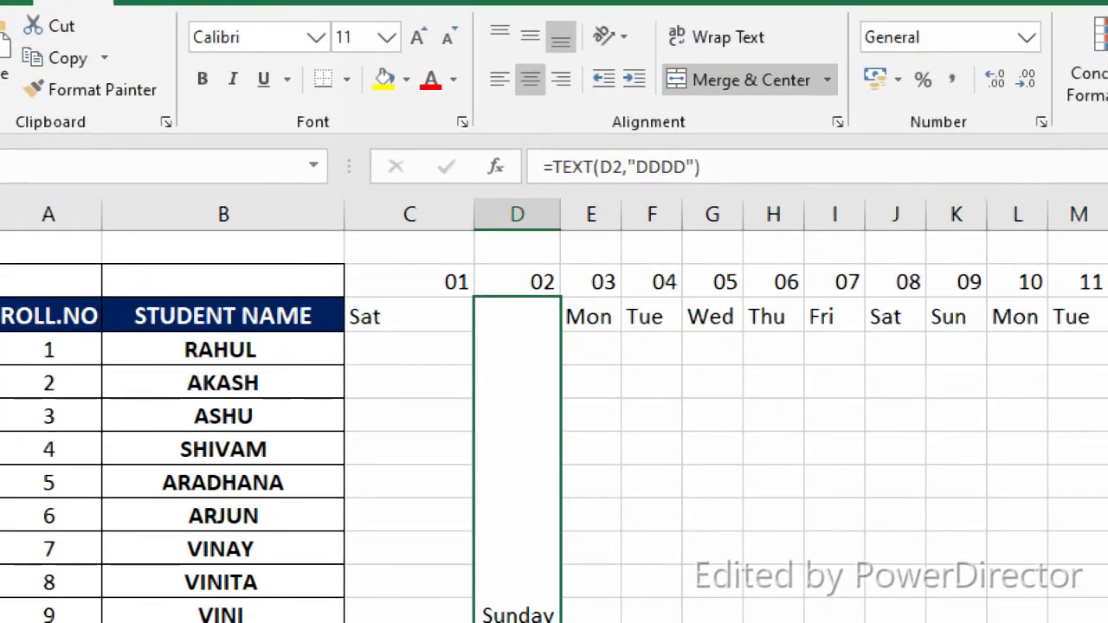
{"action": "left_click", "coordinate": [624, 36]}
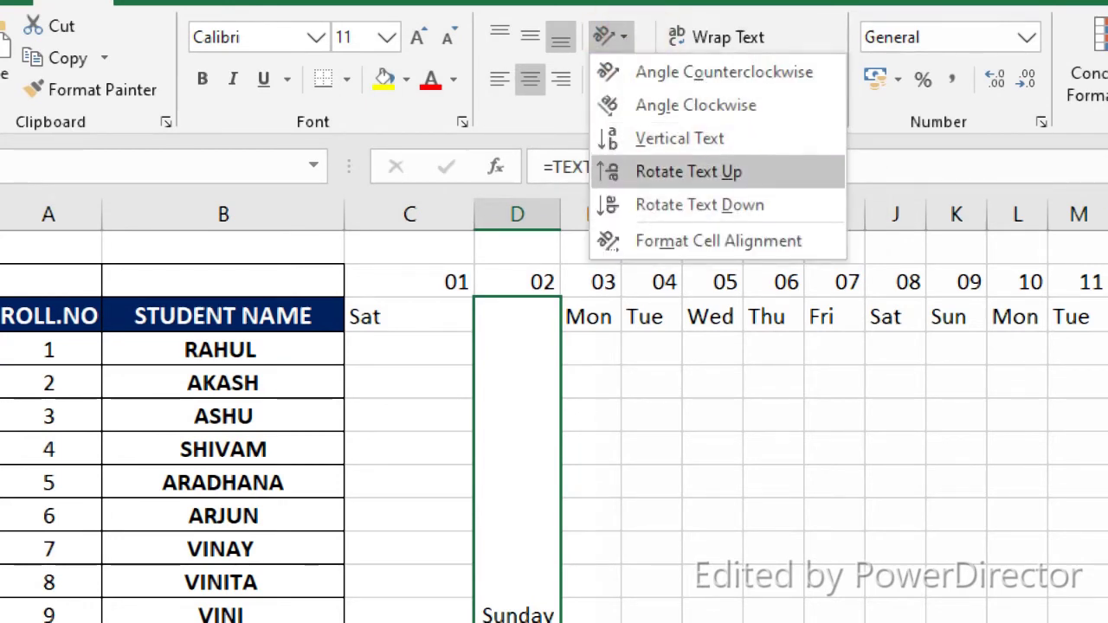
{"action": "left_click", "coordinate": [644, 138]}
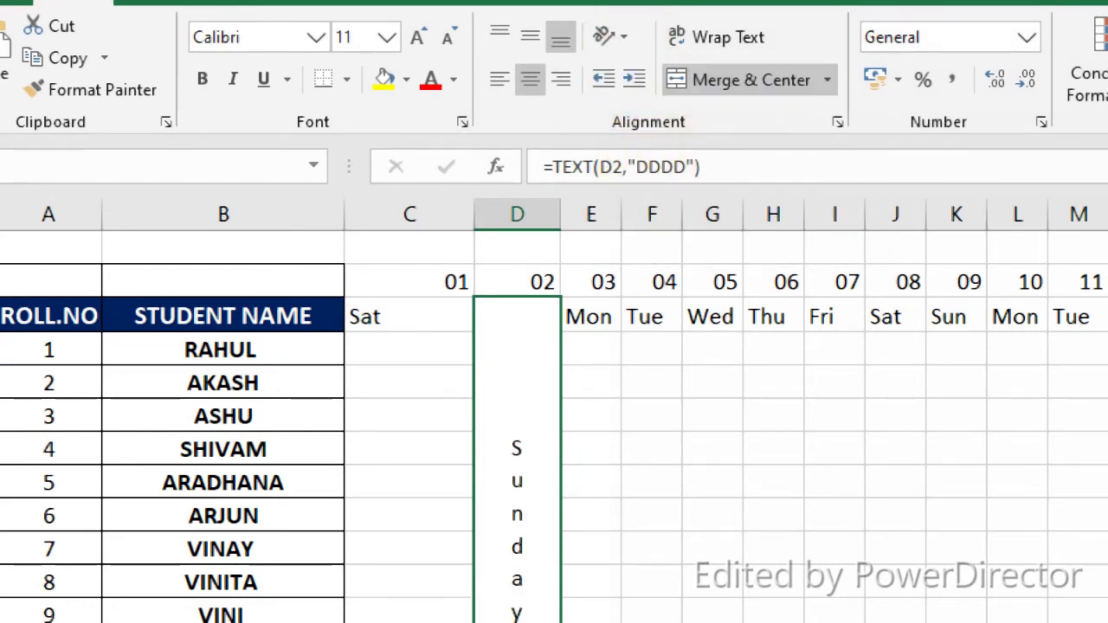
{"action": "left_click", "coordinate": [530, 36]}
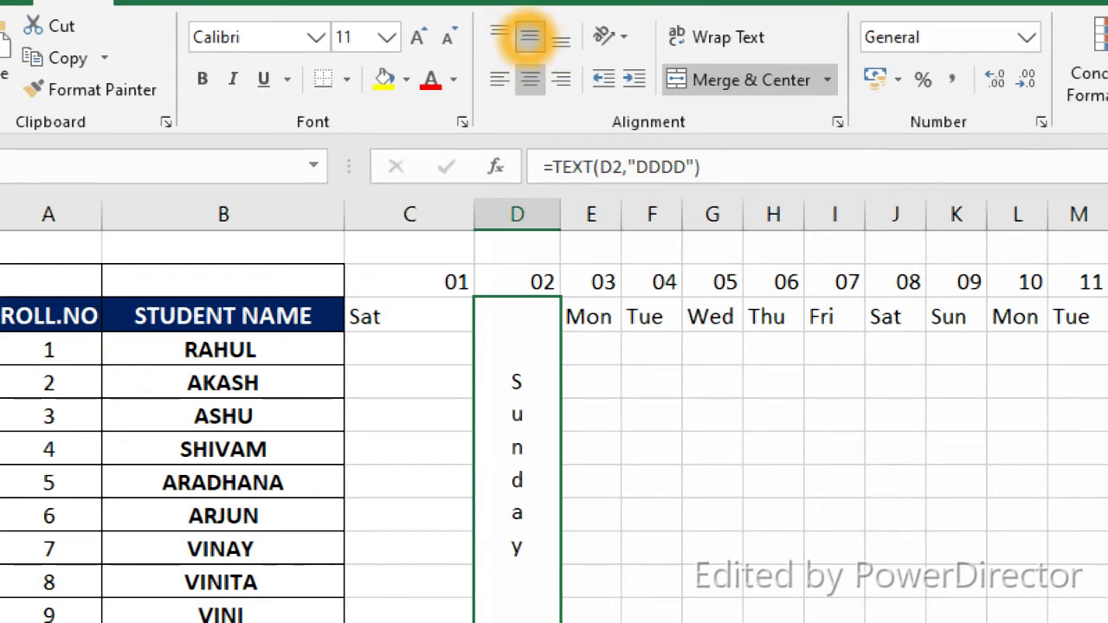
Step: Make the Sunday lettering bold at font size 20
{"action": "left_click", "coordinate": [416, 37]}
{"action": "left_click", "coordinate": [416, 36]}
{"action": "left_click", "coordinate": [416, 37]}
{"action": "left_click", "coordinate": [416, 36]}
{"action": "left_click", "coordinate": [416, 36]}
{"action": "left_click", "coordinate": [416, 37]}
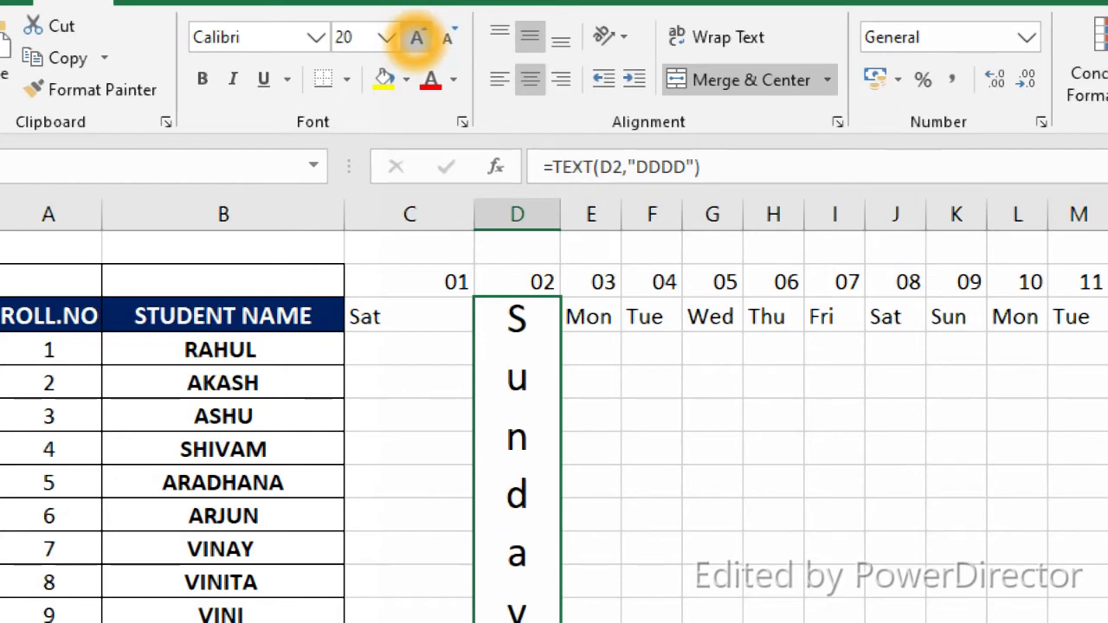
{"action": "left_click", "coordinate": [201, 79]}
{"action": "left_click", "coordinate": [384, 79]}
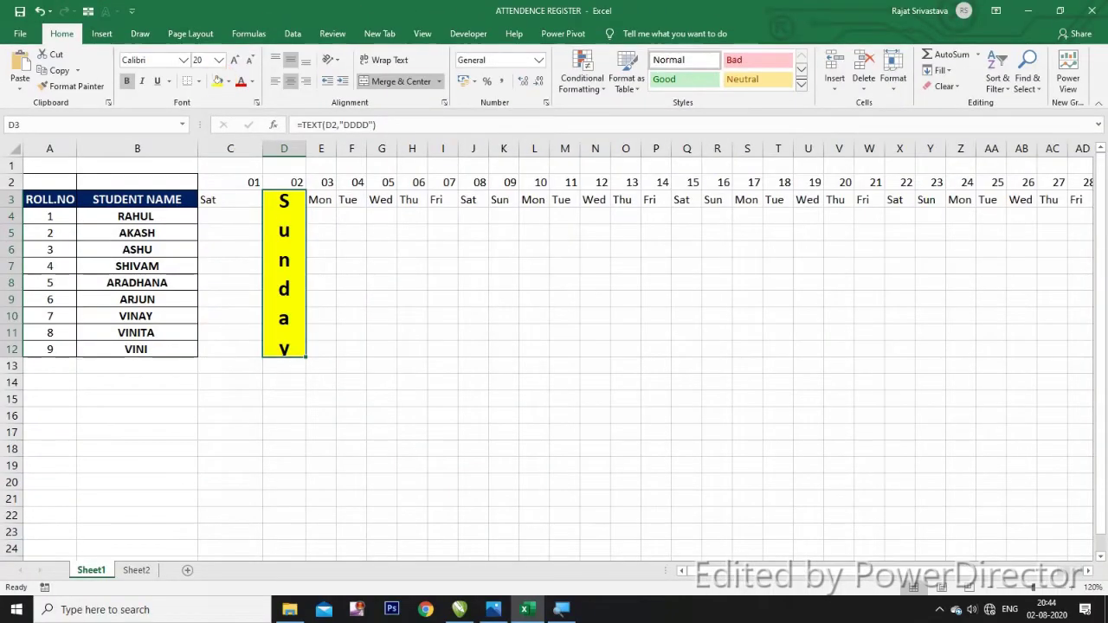
{"action": "left_click", "coordinate": [350, 279]}
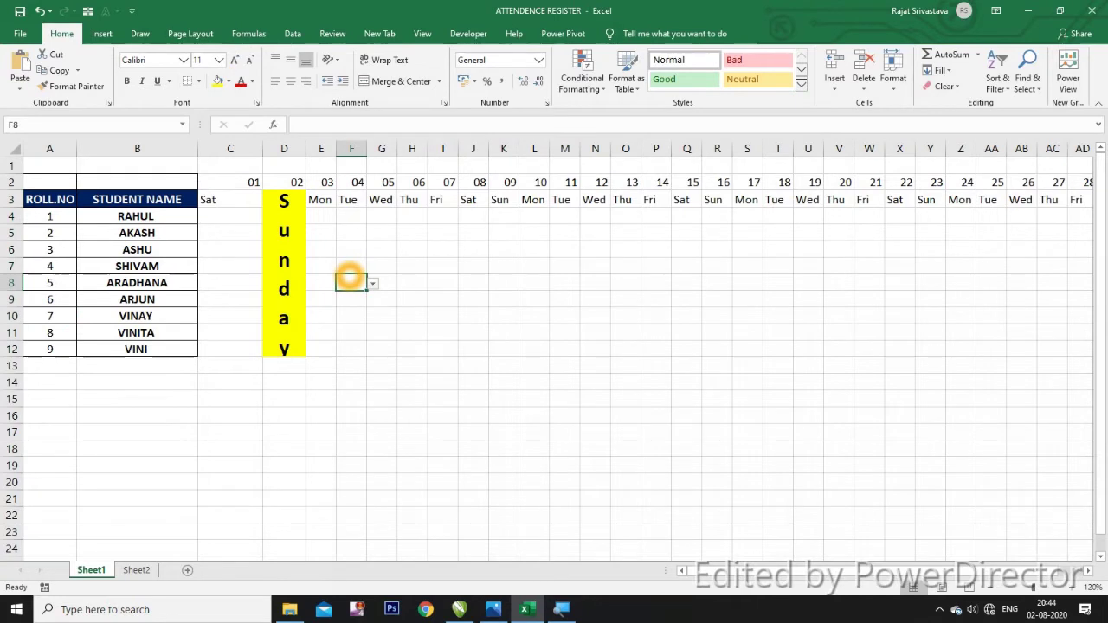
Step: Copy the merged yellow Sunday cell under 02 and paste it under date 09
{"action": "left_click", "coordinate": [285, 207]}
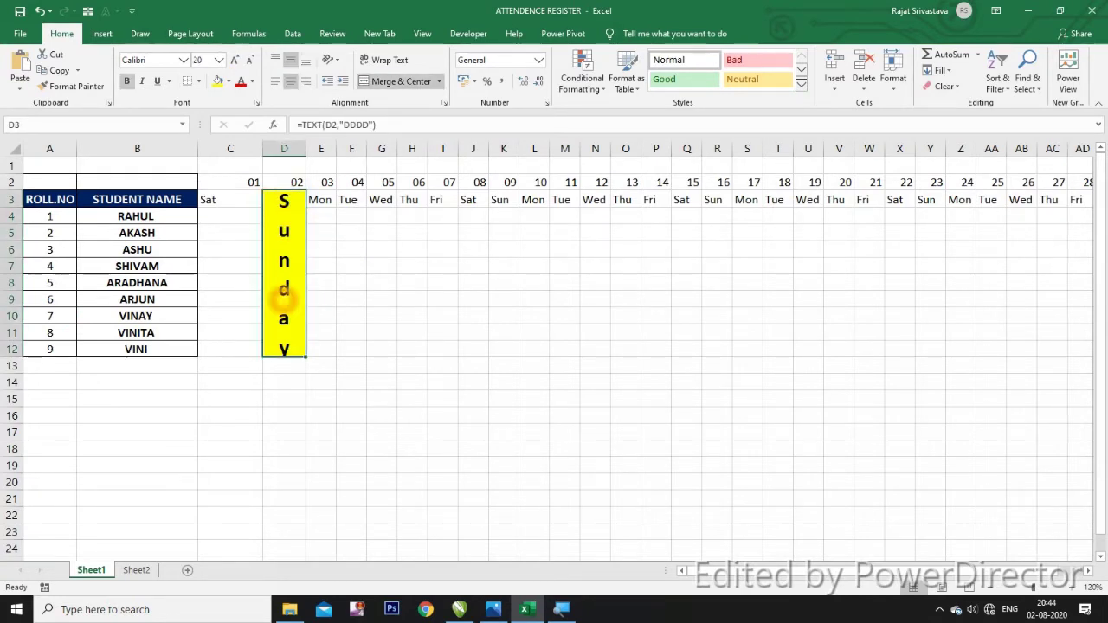
{"action": "key", "text": "ctrl+c"}
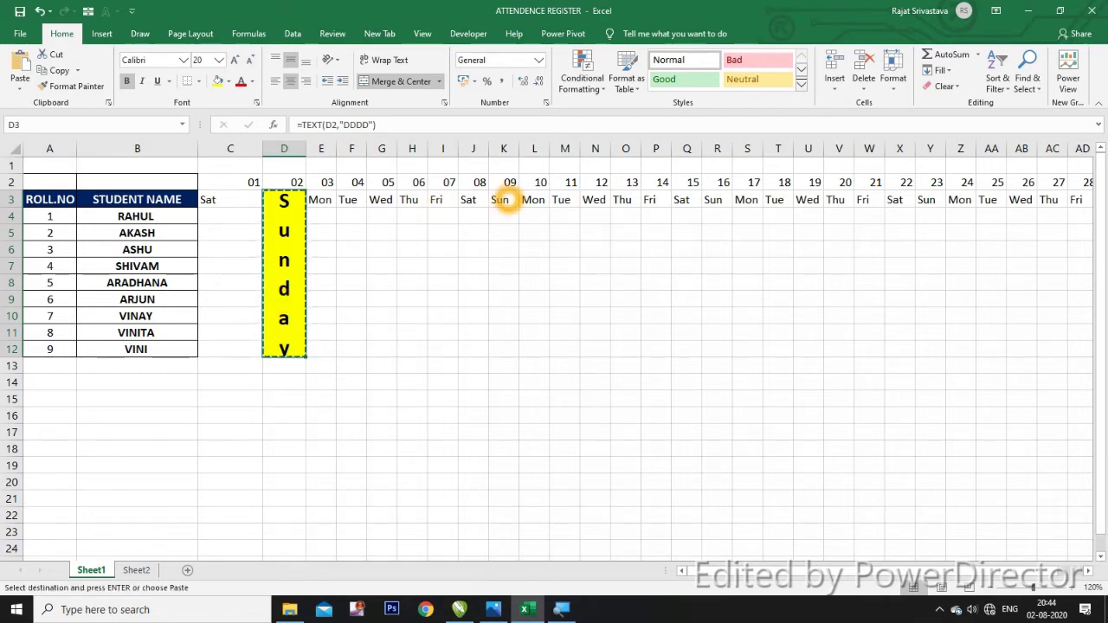
{"action": "left_click_drag", "start_coordinate": [508, 200], "coordinate": [501, 360]}
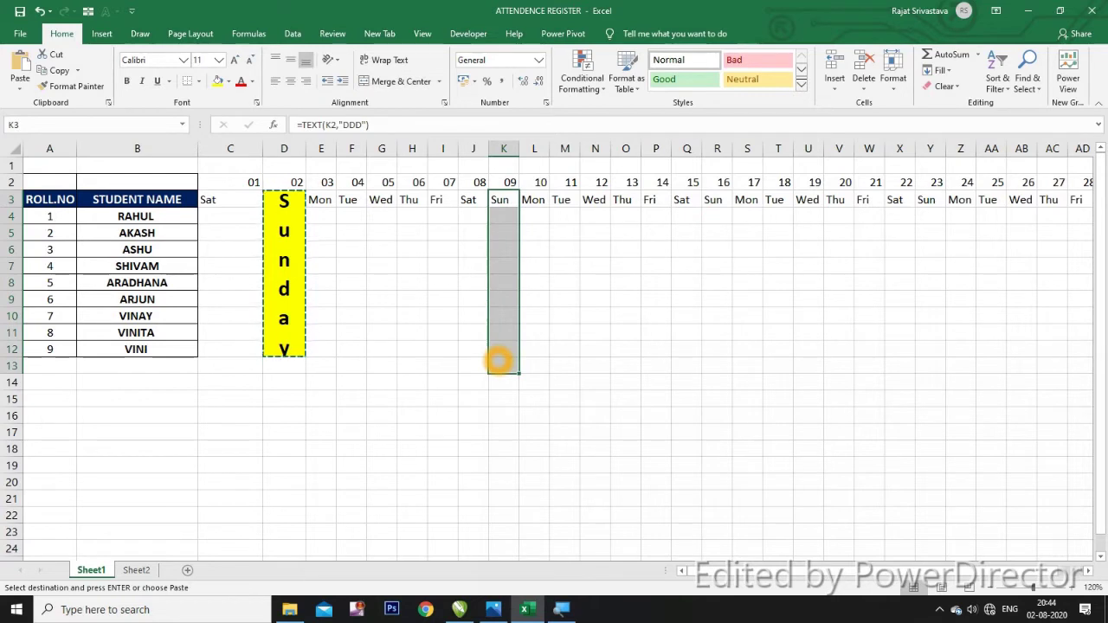
{"action": "left_click", "coordinate": [509, 204]}
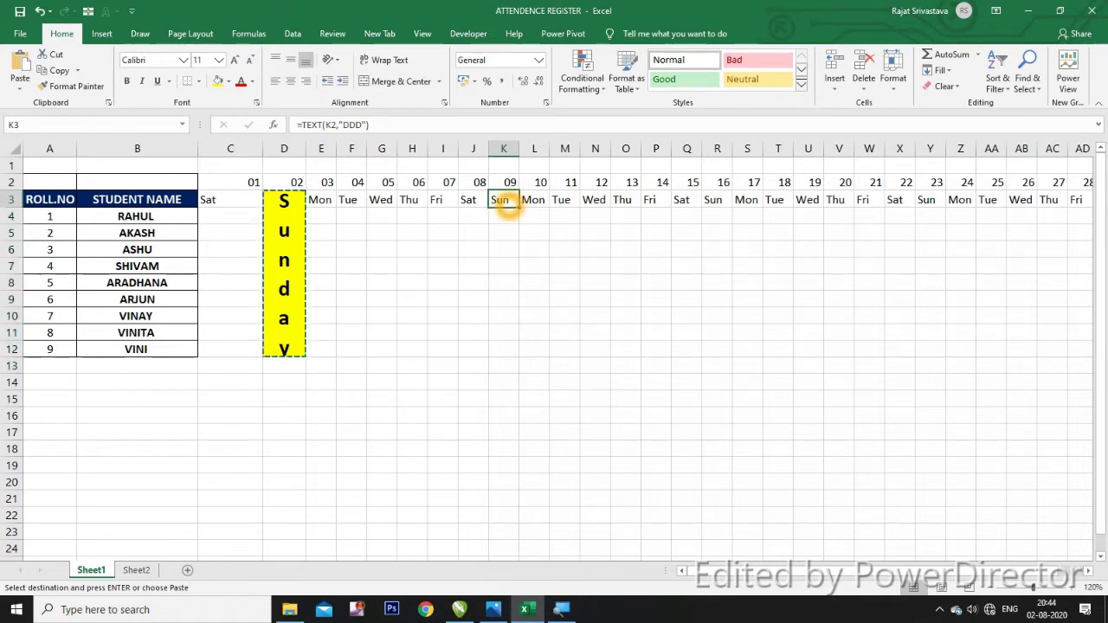
{"action": "key", "text": "ctrl+v"}
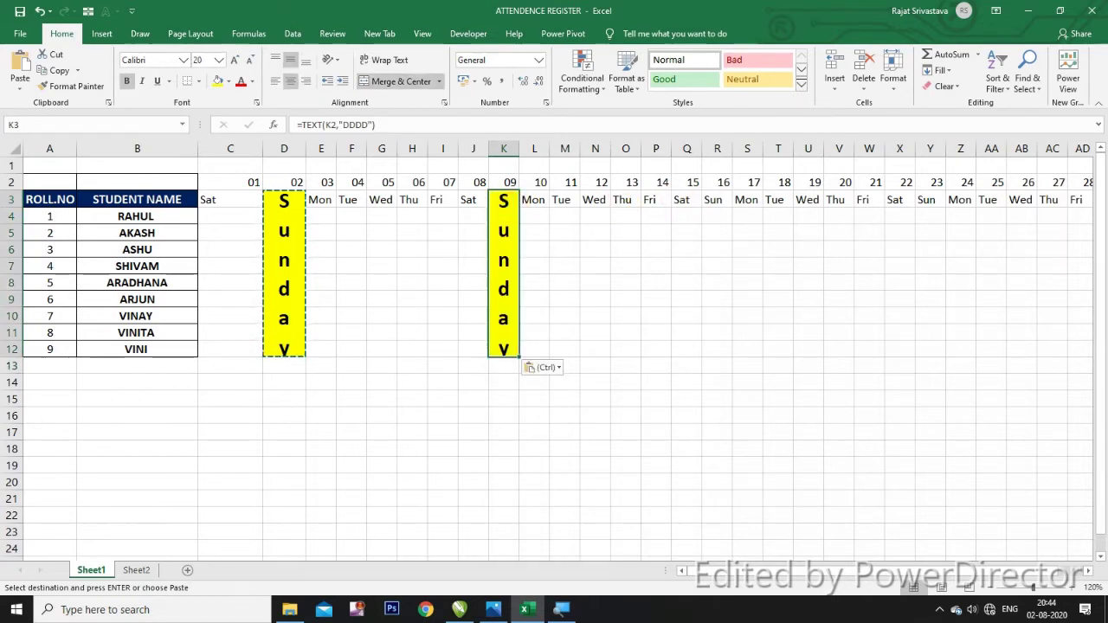
Step: Paste the same yellow Sunday block under dates 16, 23 and 30
{"action": "left_click", "coordinate": [717, 204]}
{"action": "key", "text": "ctrl+v"}
{"action": "left_click", "coordinate": [929, 205]}
{"action": "key", "text": "ctrl+v"}
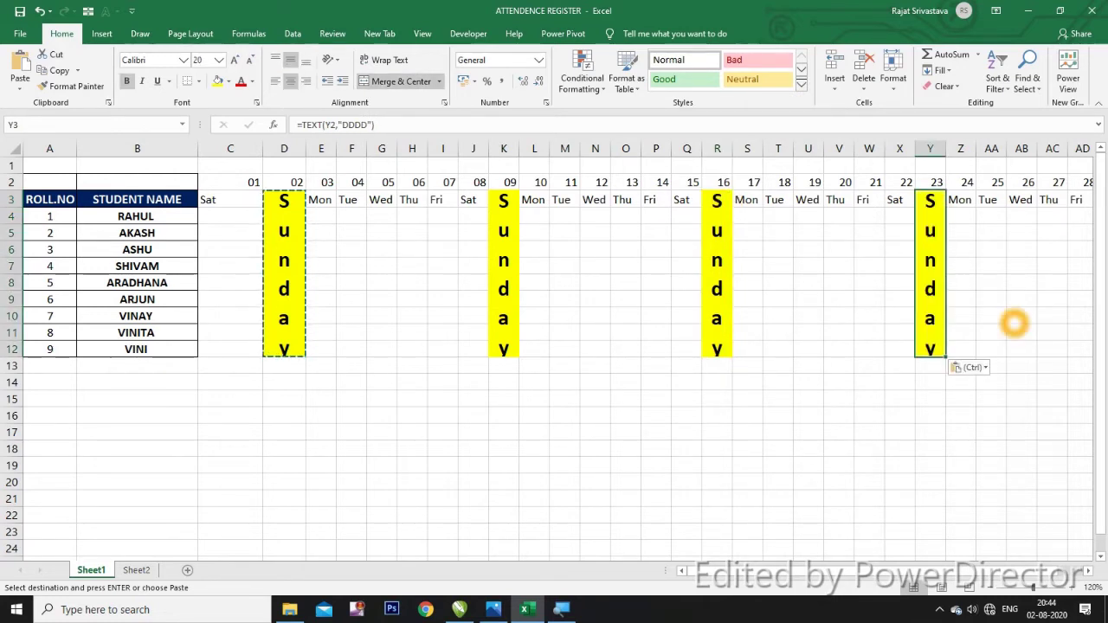
{"action": "scroll", "coordinate": [967, 200], "scroll_direction": "right", "scroll_amount": 2}
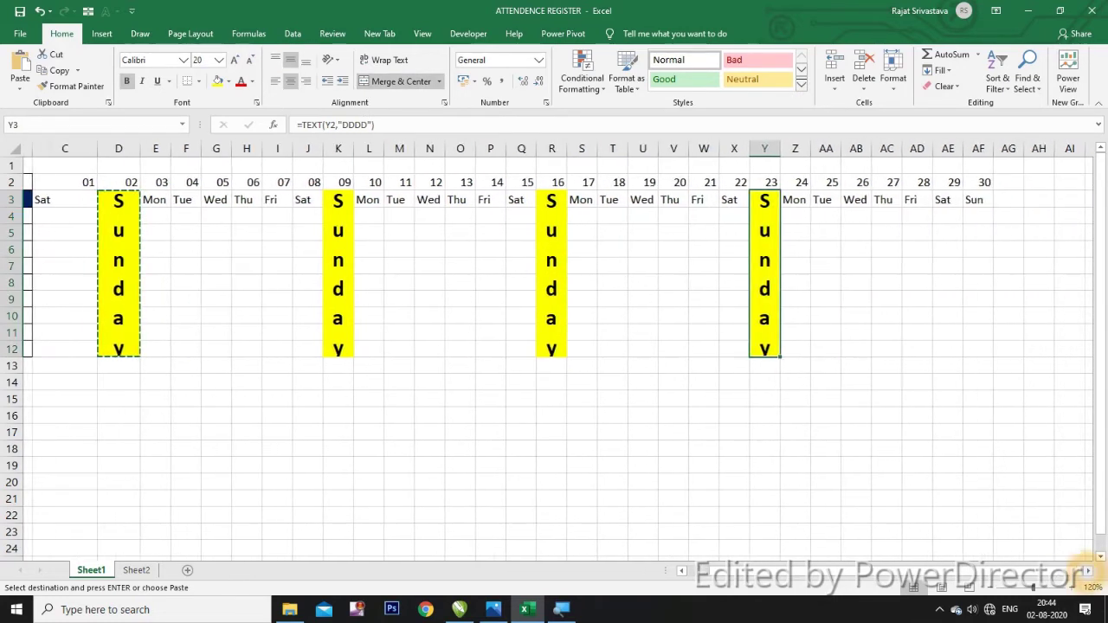
{"action": "left_click", "coordinate": [966, 199]}
{"action": "key", "text": "ctrl+v"}
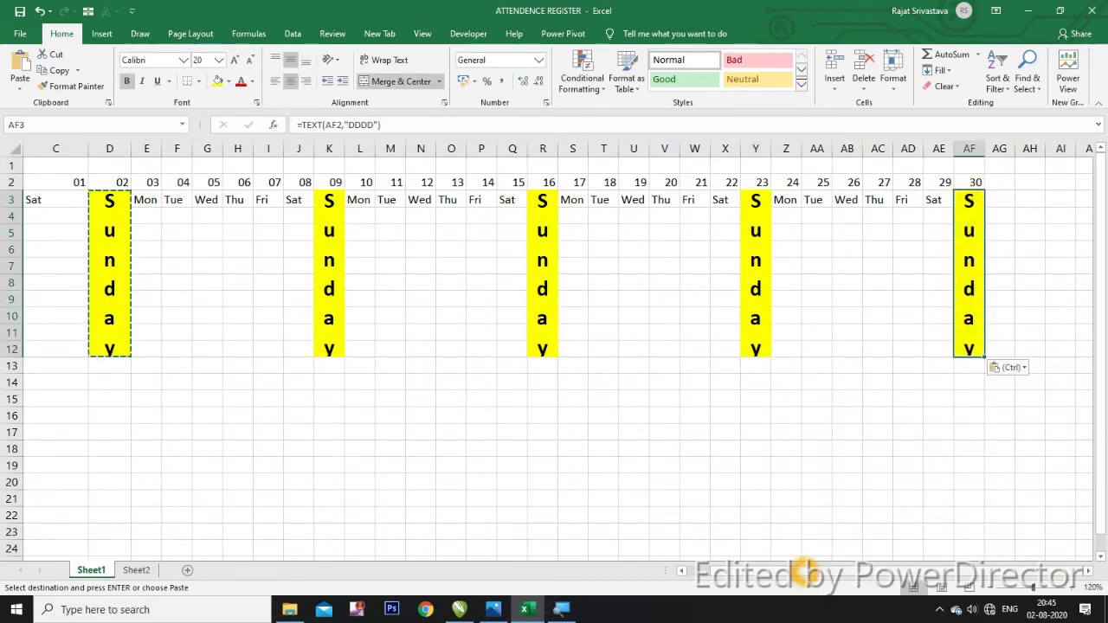
{"action": "scroll", "coordinate": [841, 387], "scroll_direction": "left", "scroll_amount": 2}
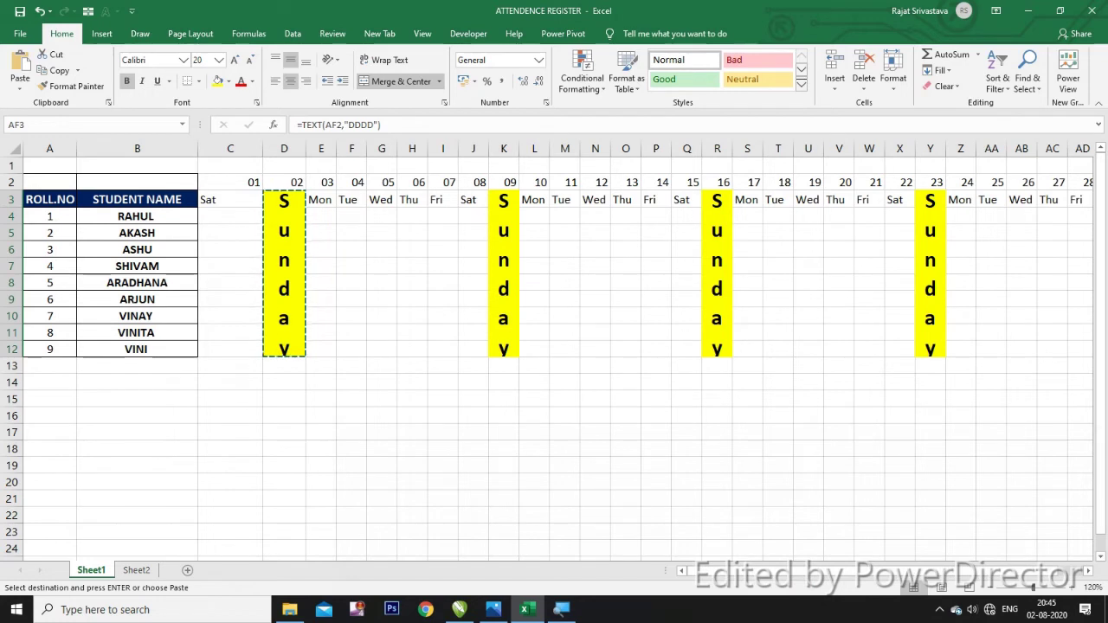
{"action": "left_click", "coordinate": [259, 469]}
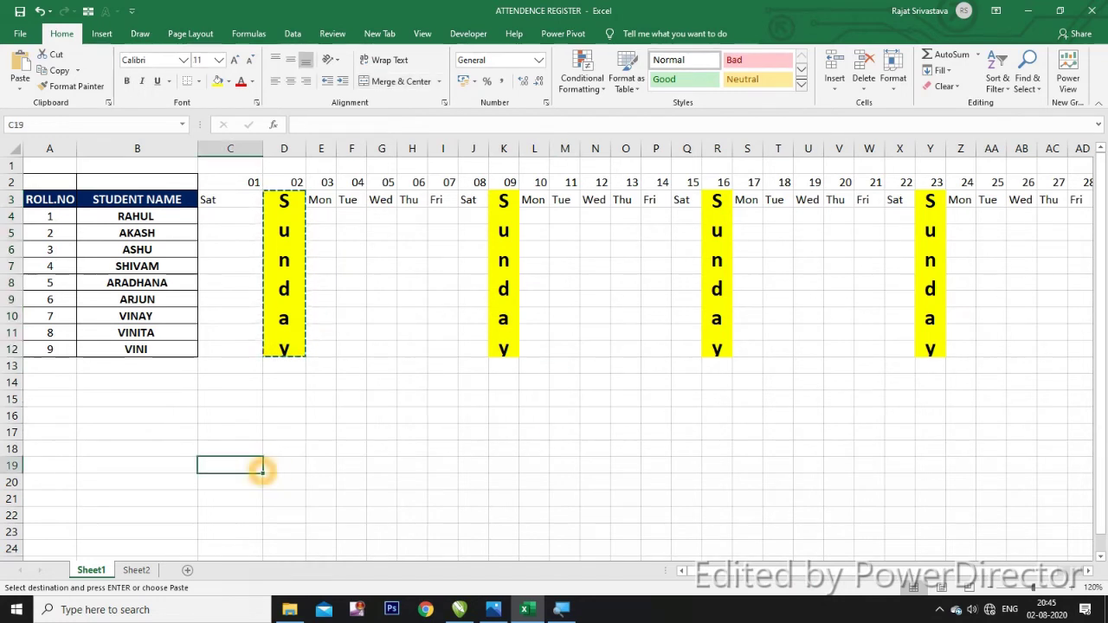
Step: Cancel the pending copy and try resizing column D by dragging its border
{"action": "key", "text": "Escape"}
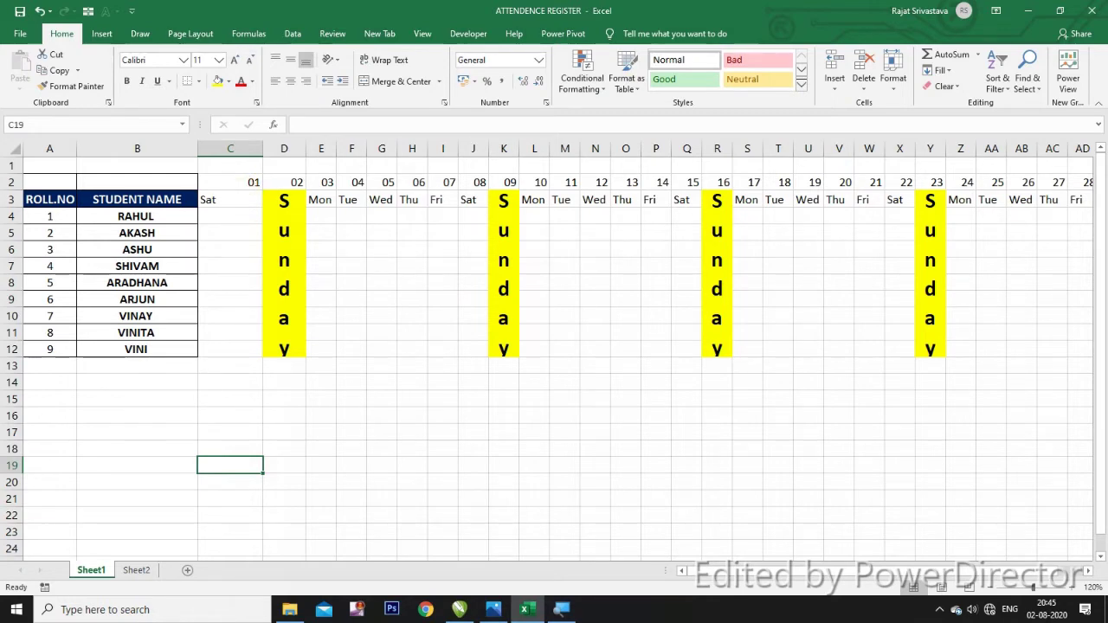
{"action": "left_click", "coordinate": [351, 398]}
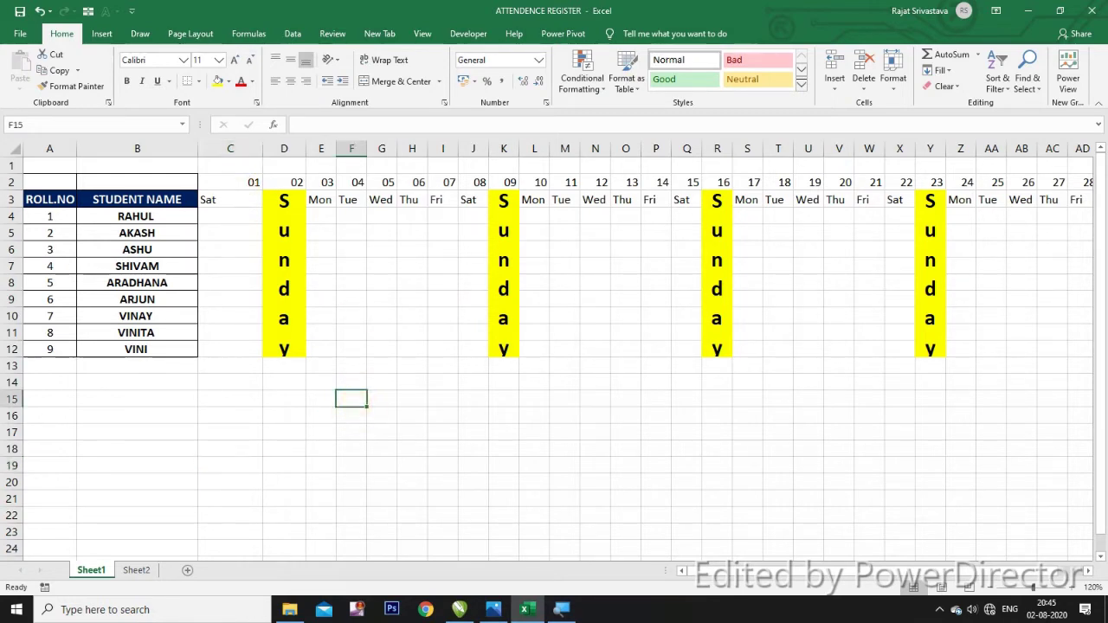
{"action": "left_click_drag", "start_coordinate": [306, 149], "coordinate": [305, 151]}
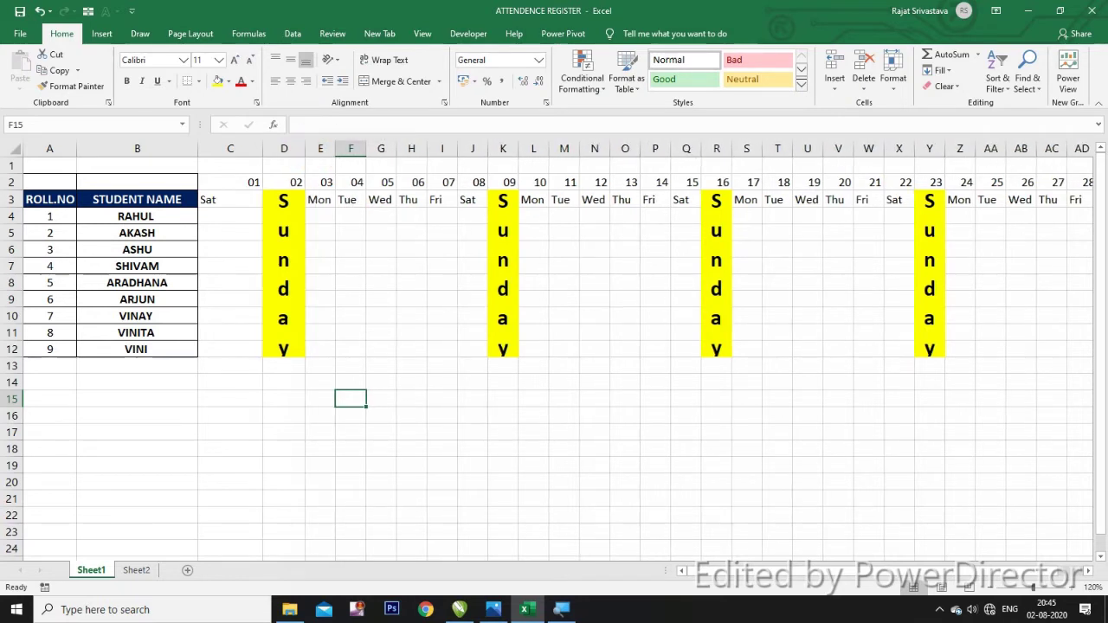
{"action": "left_click_drag", "start_coordinate": [941, 570], "coordinate": [941, 567]}
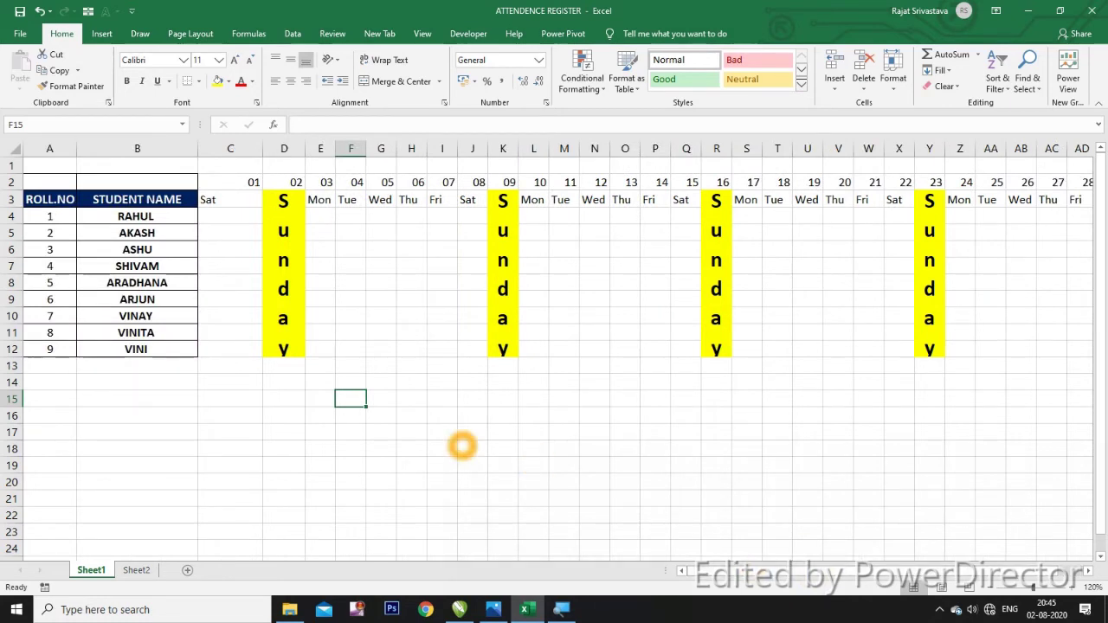
Step: Select date columns C through AF and autofit their widths
{"action": "left_click", "coordinate": [231, 149]}
{"action": "left_click_drag", "start_coordinate": [533, 164], "coordinate": [898, 181]}
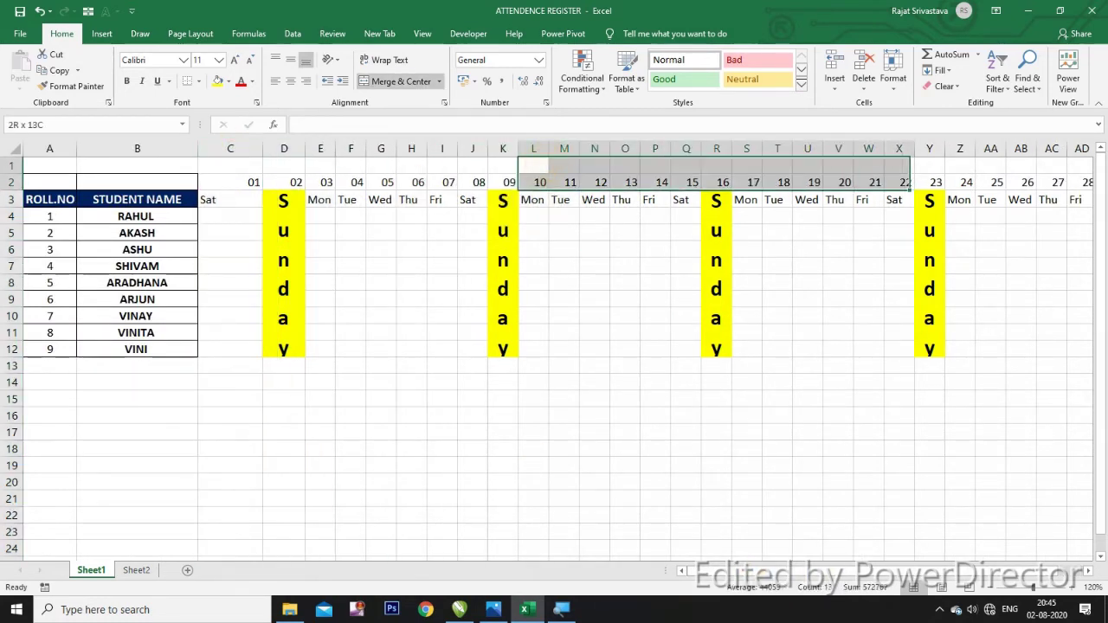
{"action": "left_click_drag", "start_coordinate": [230, 149], "coordinate": [1100, 204]}
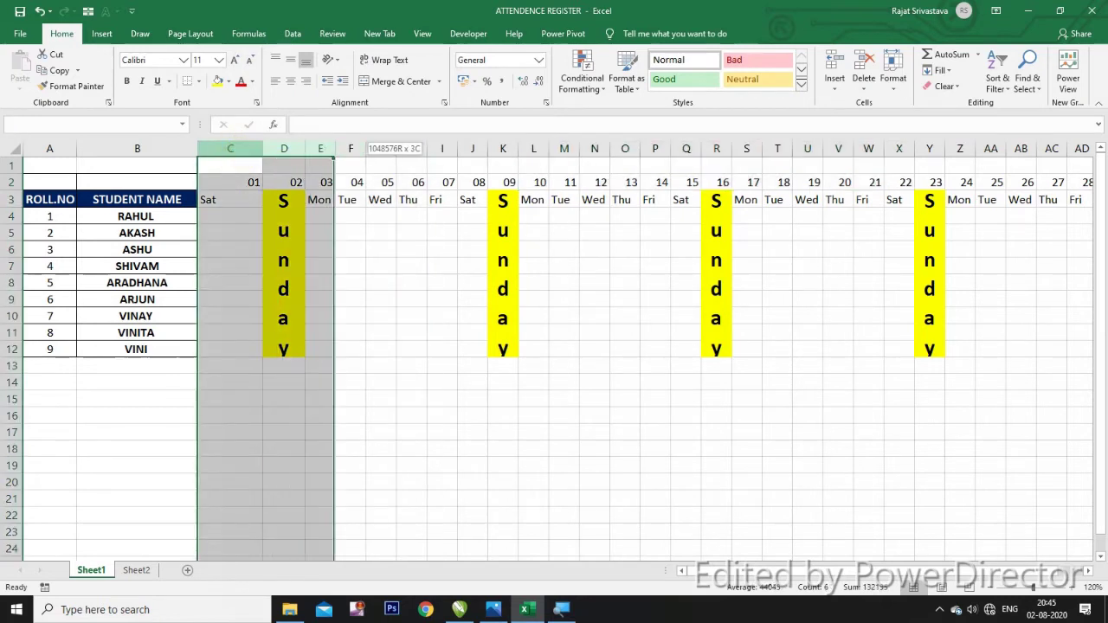
{"action": "left_click_drag", "start_coordinate": [1101, 204], "coordinate": [987, 211]}
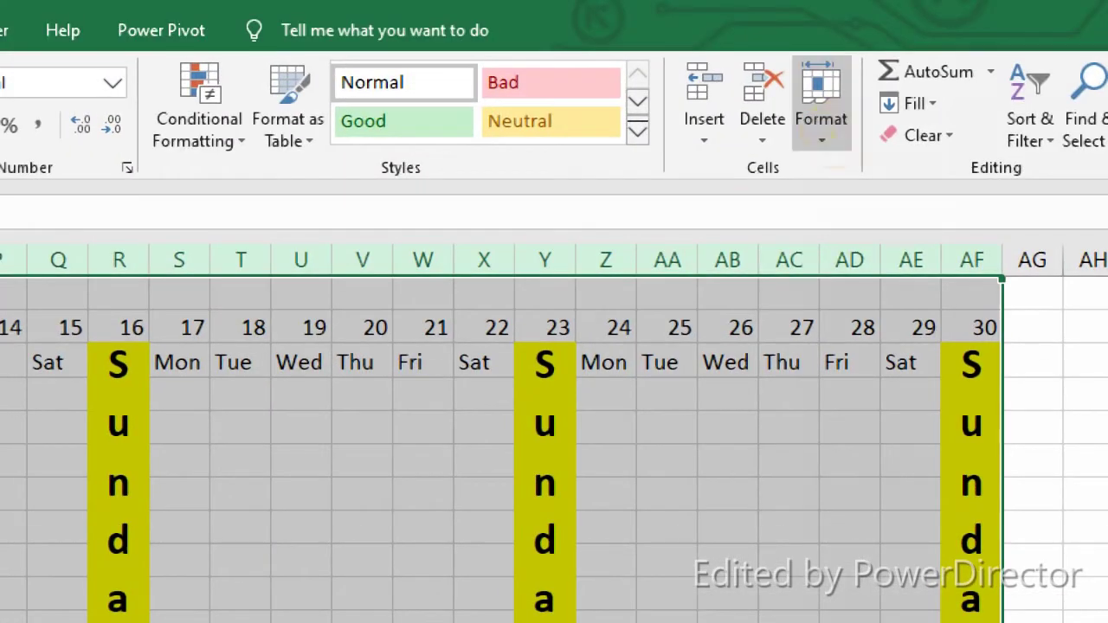
{"action": "left_click", "coordinate": [820, 121]}
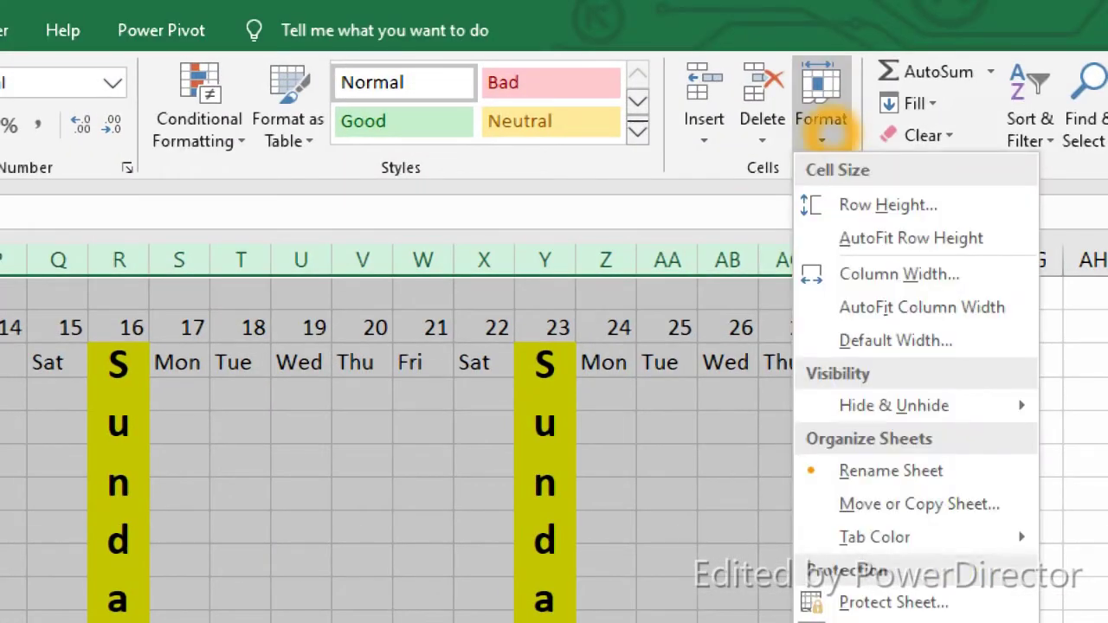
{"action": "left_click", "coordinate": [843, 320]}
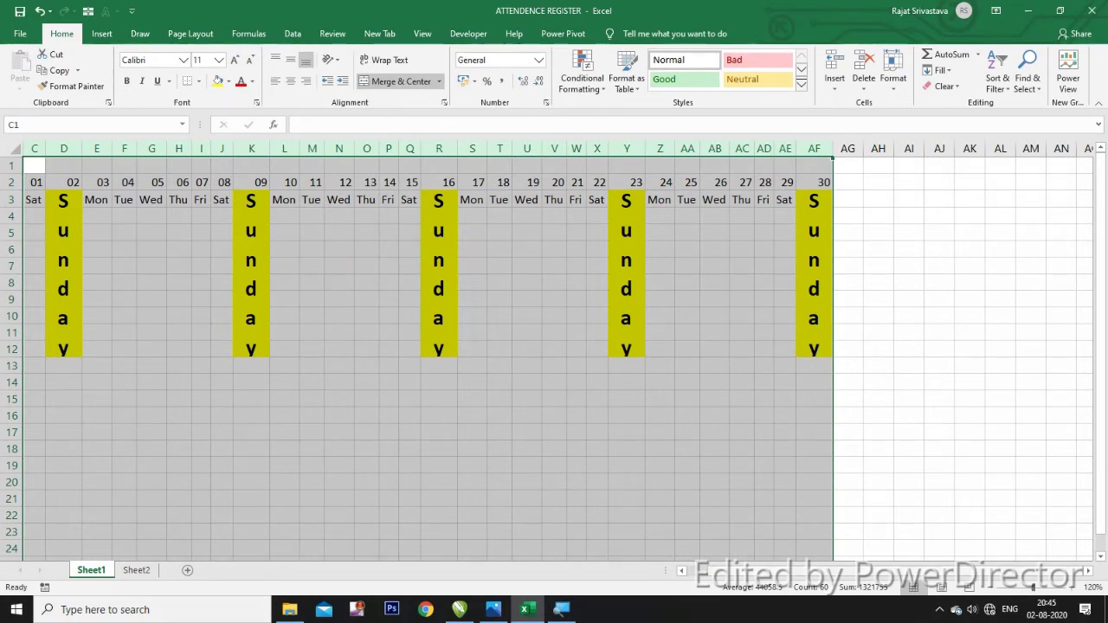
Step: Reselect columns C to AF and set their column width to 4.5
{"action": "left_click_drag", "start_coordinate": [783, 570], "coordinate": [753, 570]}
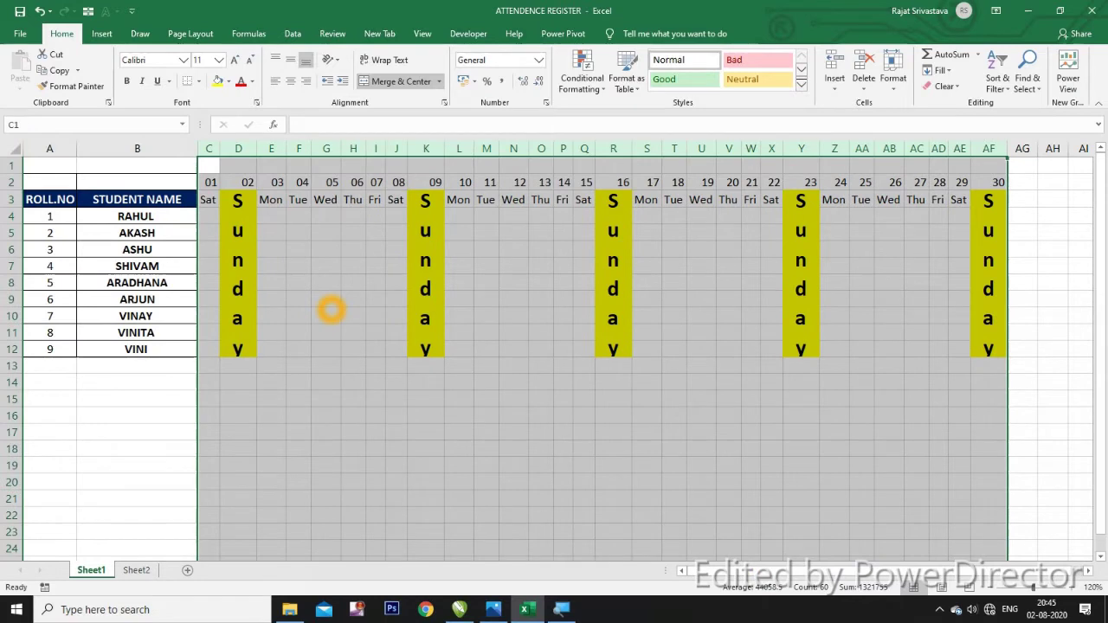
{"action": "left_click", "coordinate": [238, 201]}
{"action": "left_click", "coordinate": [238, 201]}
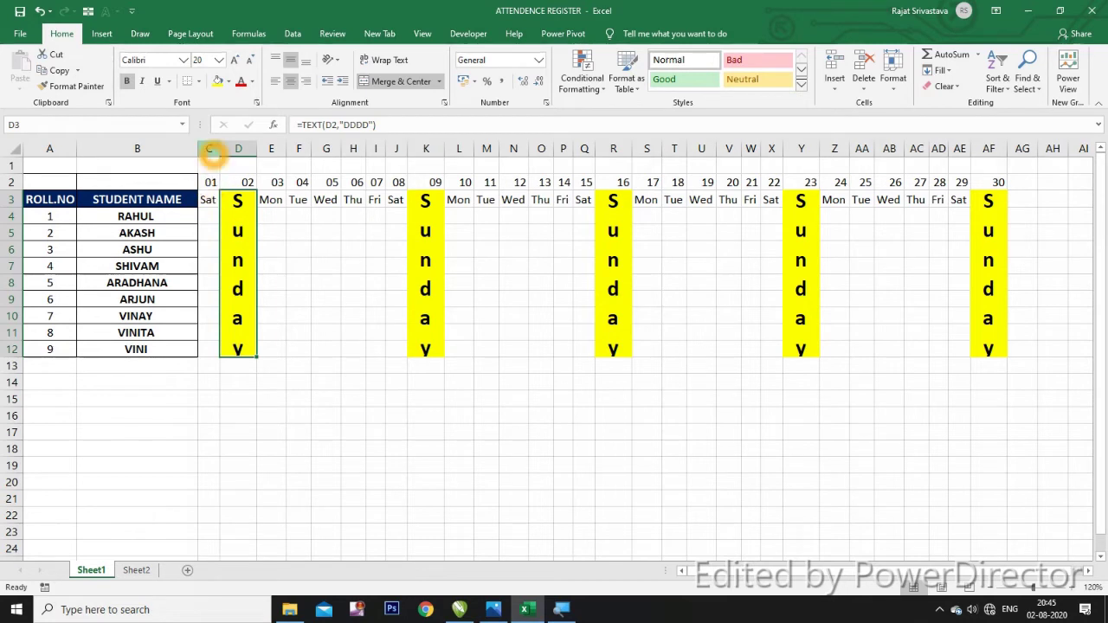
{"action": "left_click", "coordinate": [209, 150]}
{"action": "left_click_drag", "start_coordinate": [247, 149], "coordinate": [1004, 151]}
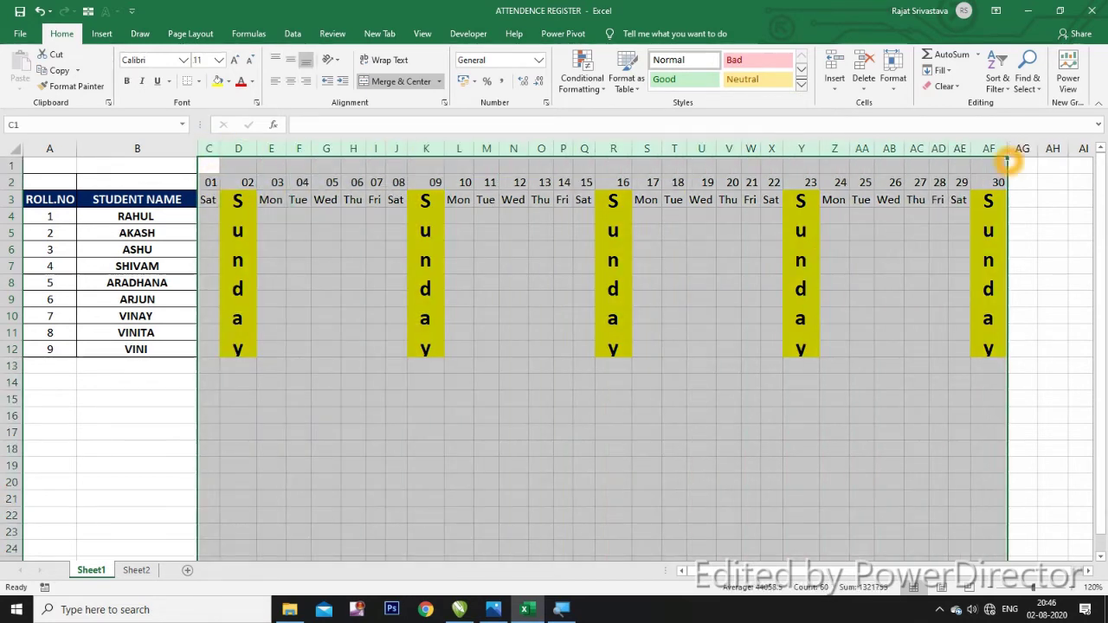
{"action": "left_click", "coordinate": [893, 69]}
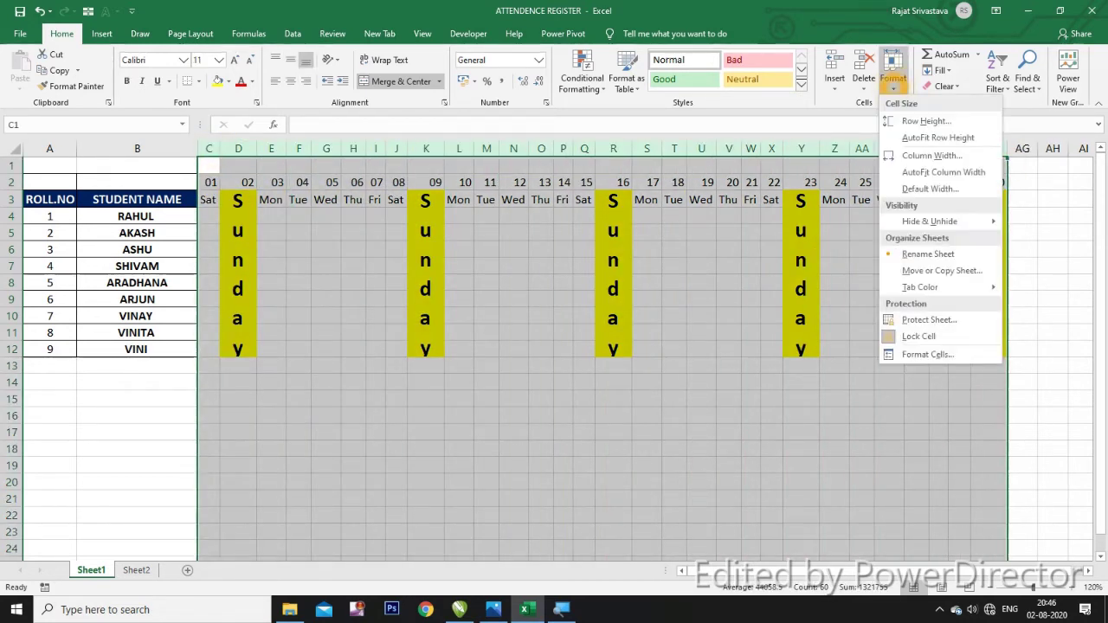
{"action": "left_click", "coordinate": [905, 158]}
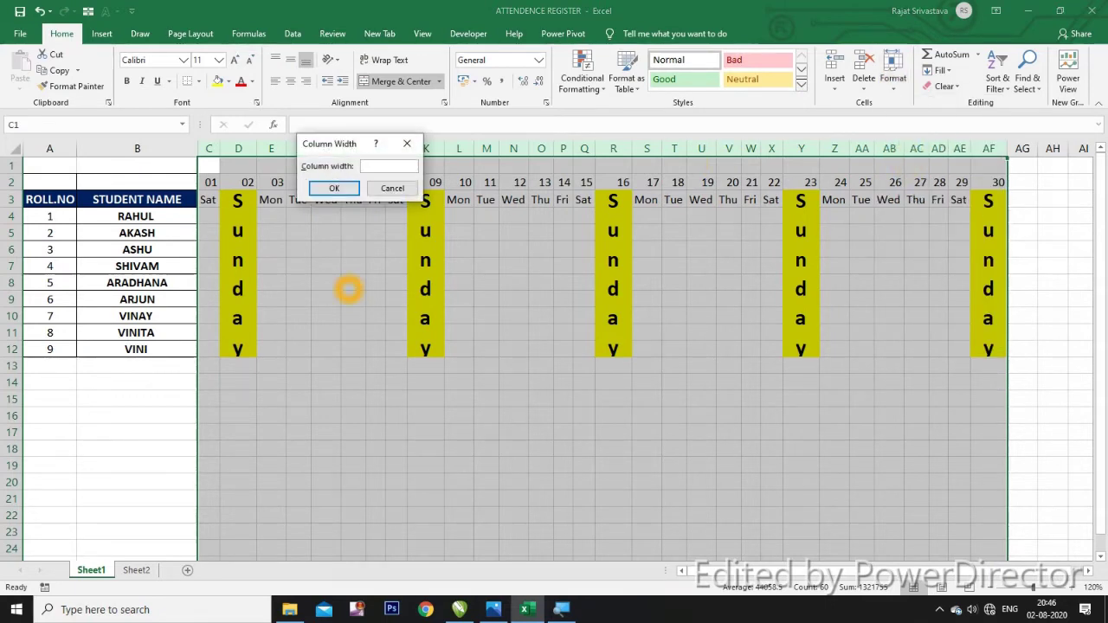
{"action": "type", "text": "4.5"}
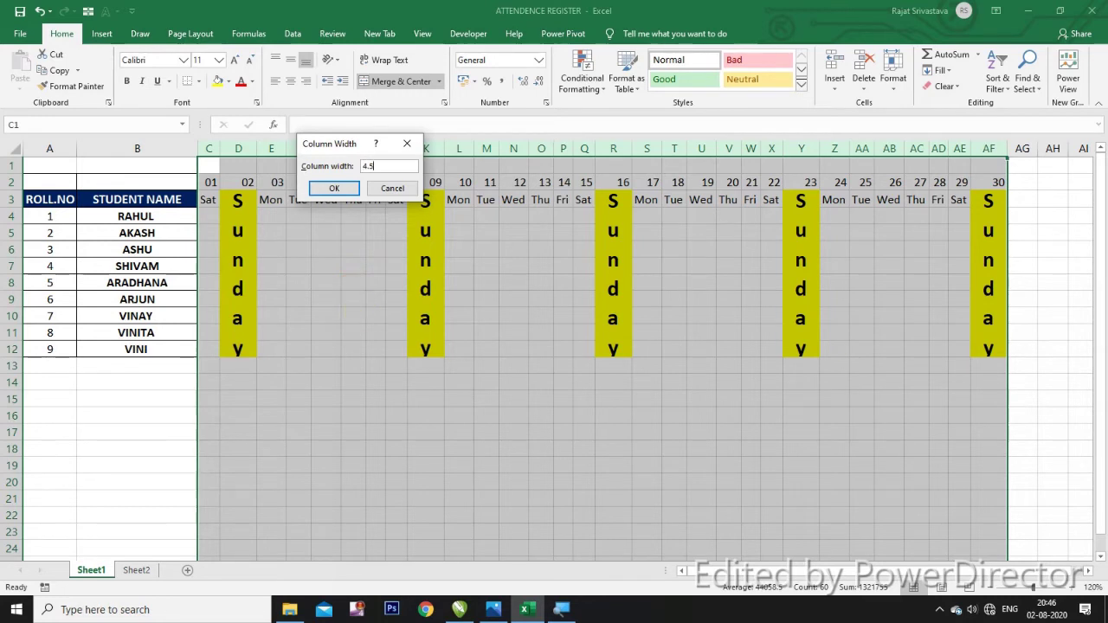
{"action": "left_click", "coordinate": [323, 189]}
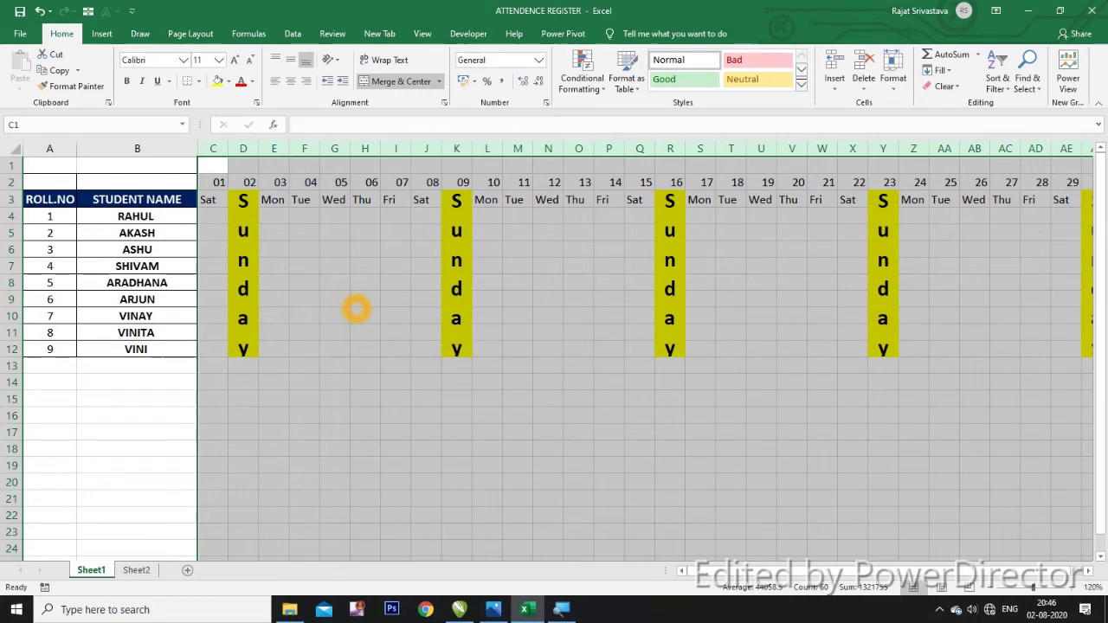
Step: Check the attendance drop-downs along row 4, from F4 to M4
{"action": "left_click", "coordinate": [364, 365]}
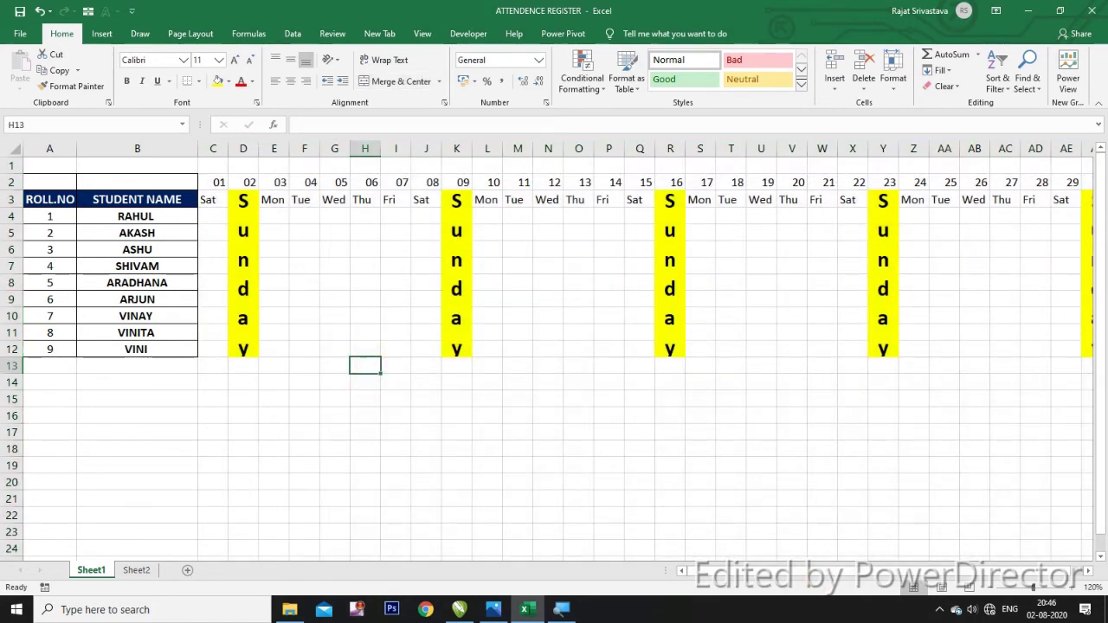
{"action": "left_click", "coordinate": [298, 219]}
{"action": "left_click", "coordinate": [354, 218]}
{"action": "left_click", "coordinate": [397, 216]}
{"action": "left_click", "coordinate": [518, 217]}
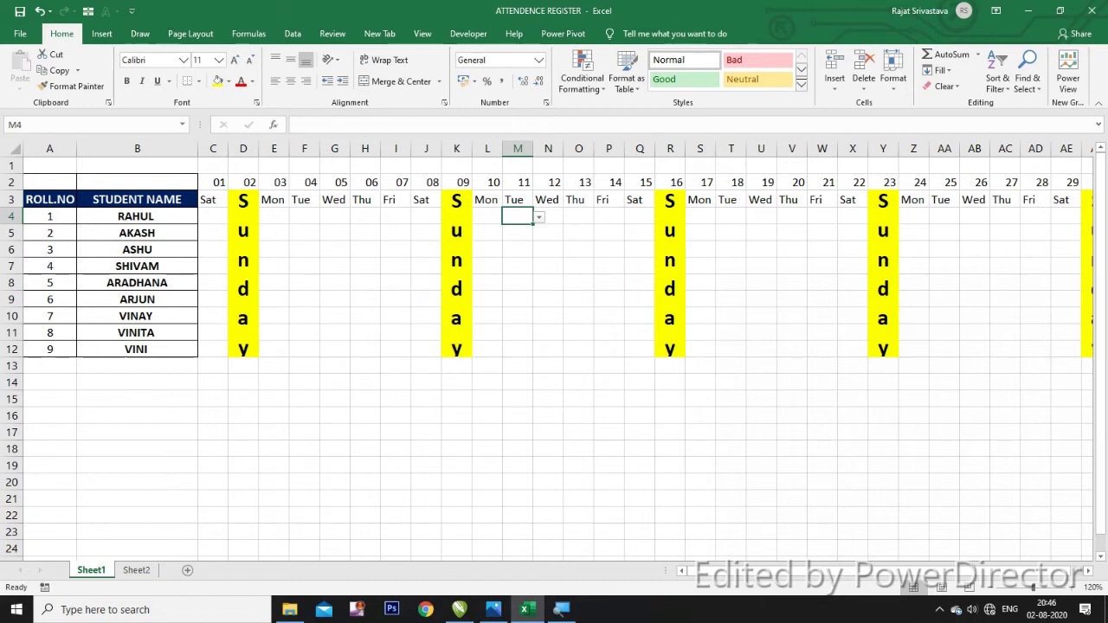
{"action": "left_click", "coordinate": [49, 199]}
{"action": "left_click", "coordinate": [134, 199]}
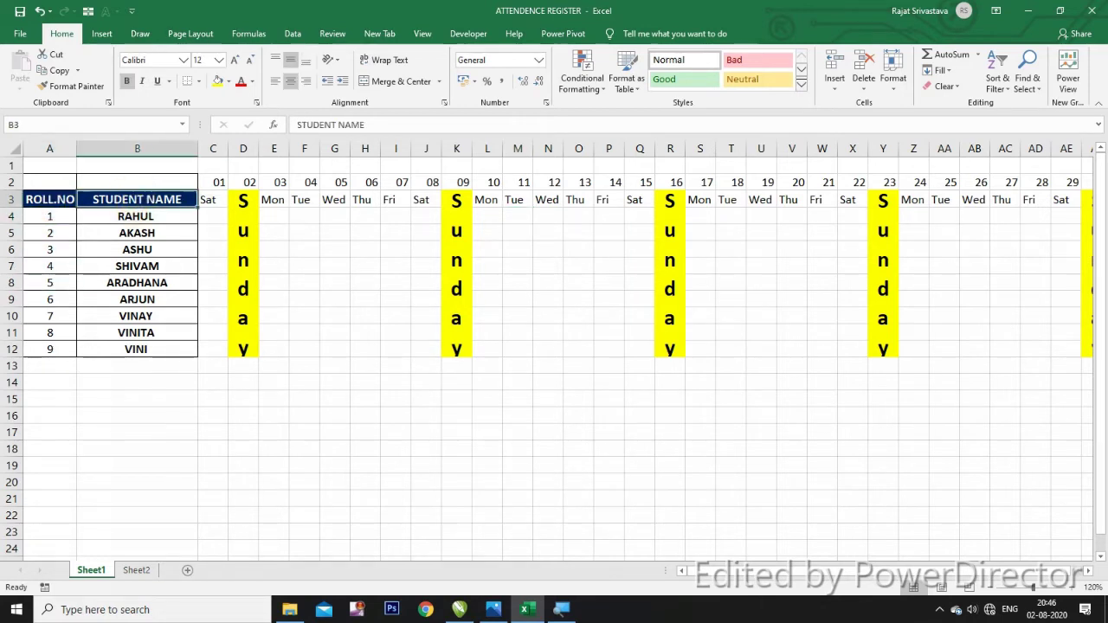
{"action": "left_click", "coordinate": [274, 199]}
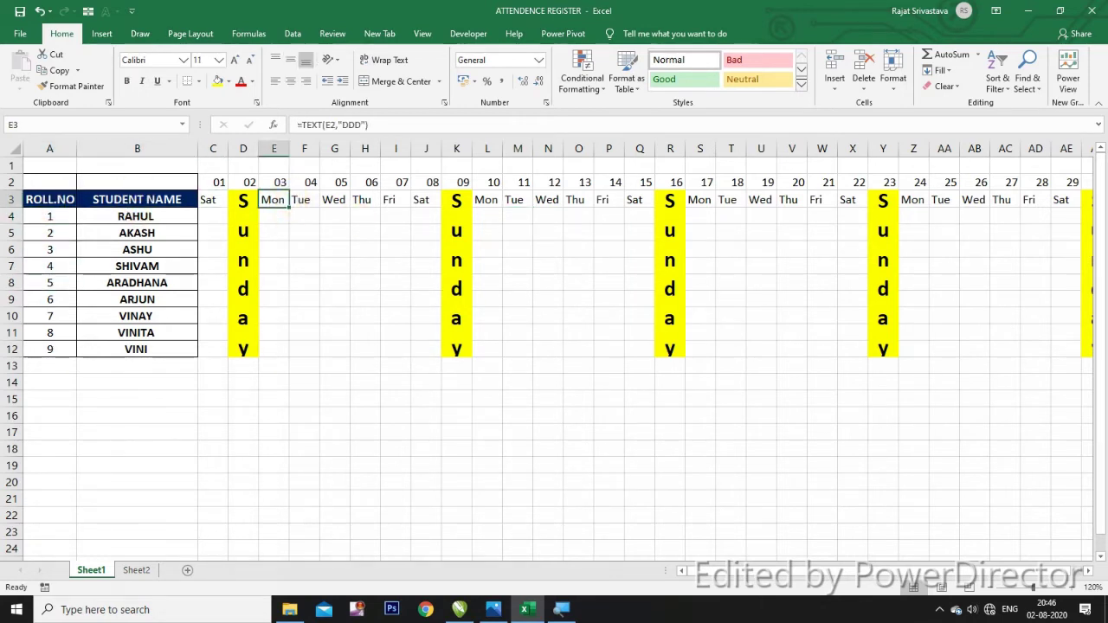
{"action": "left_click", "coordinate": [305, 182]}
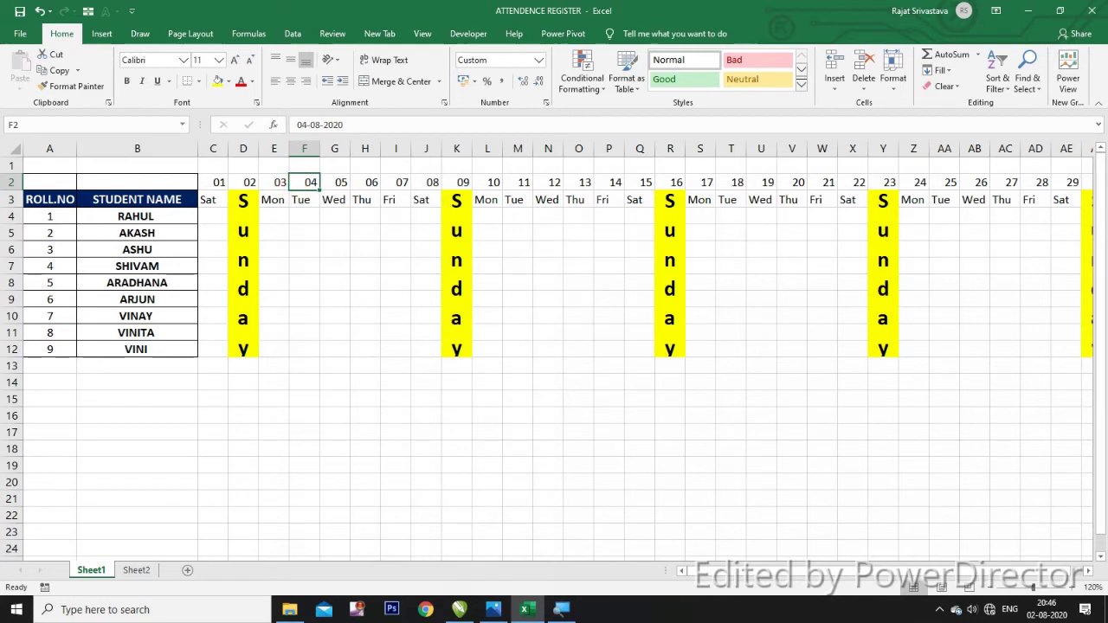
{"action": "left_click", "coordinate": [548, 299]}
{"action": "left_click", "coordinate": [213, 182]}
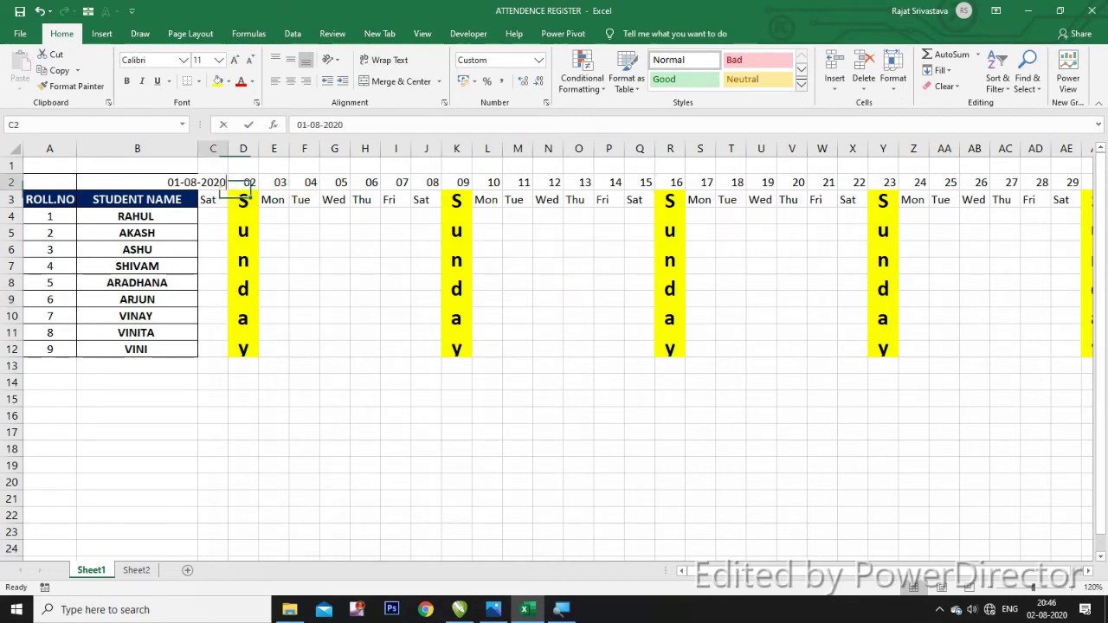
{"action": "left_click", "coordinate": [334, 266]}
{"action": "left_click_drag", "start_coordinate": [213, 182], "coordinate": [1062, 351]}
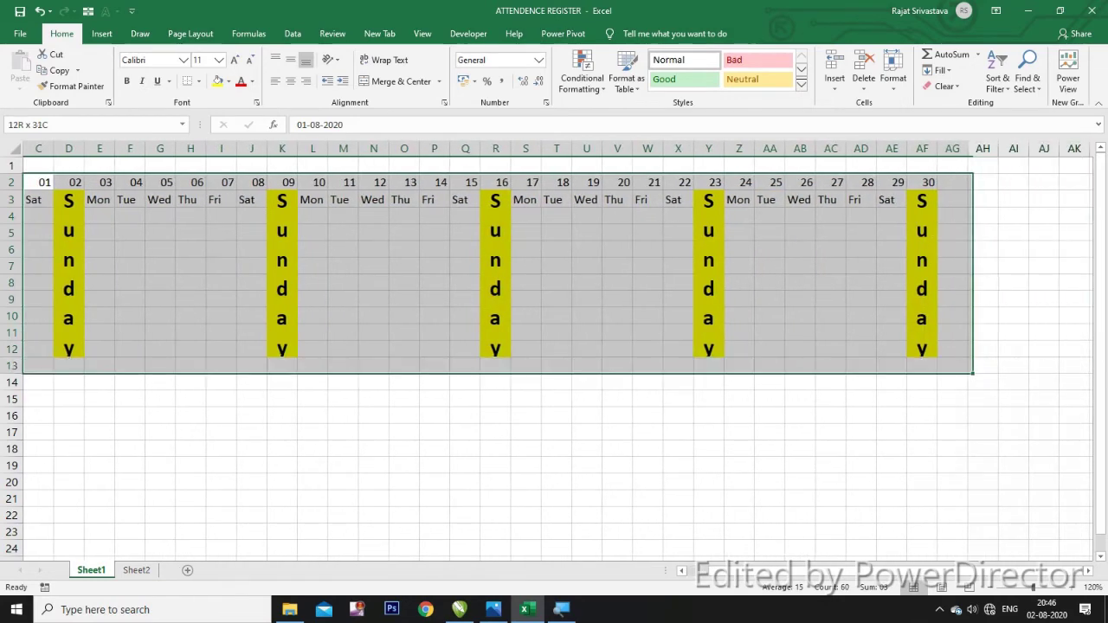
Step: Apply All Borders to every cell of C2:AF12, then select cell AG2
{"action": "left_click_drag", "start_coordinate": [1063, 351], "coordinate": [926, 353]}
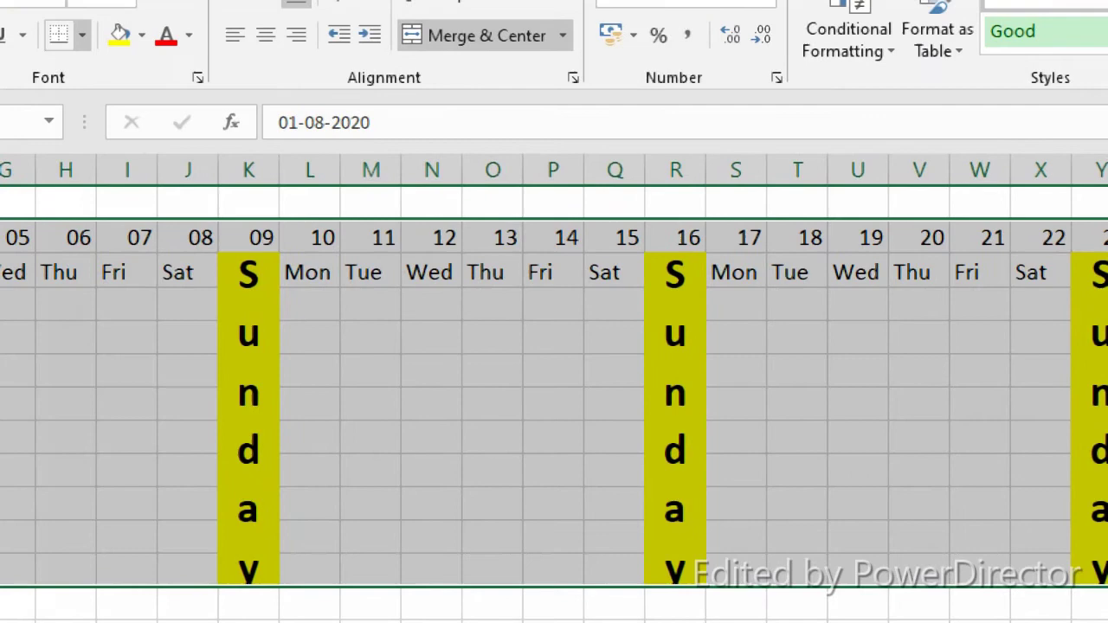
{"action": "left_click", "coordinate": [81, 34]}
{"action": "left_click", "coordinate": [100, 275]}
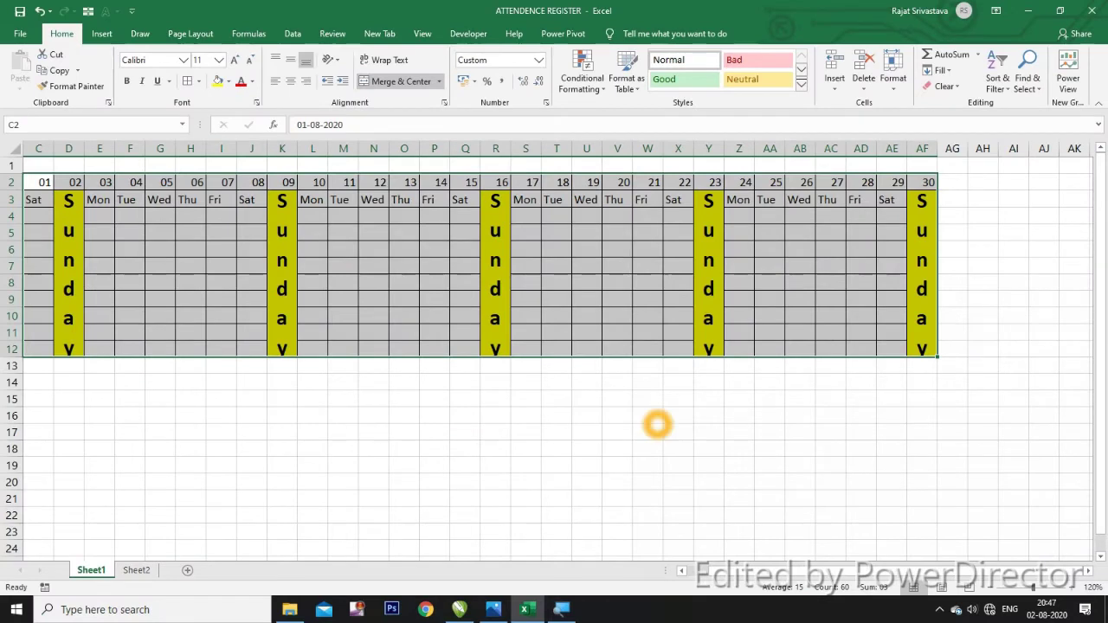
{"action": "left_click", "coordinate": [648, 416]}
{"action": "left_click", "coordinate": [952, 178]}
{"action": "left_click", "coordinate": [958, 182]}
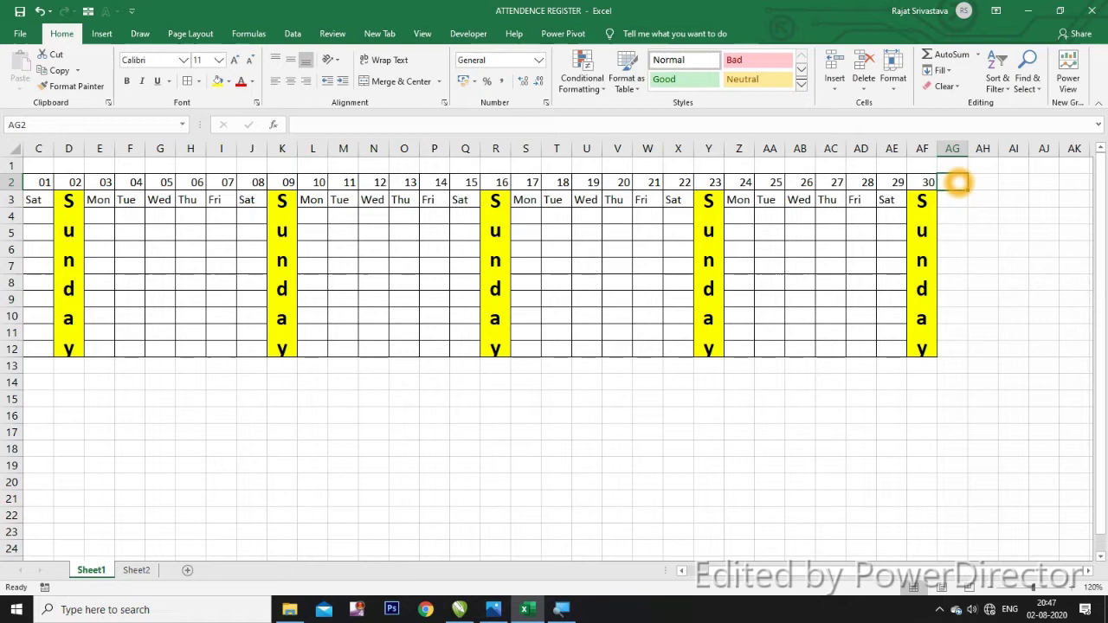
Step: Enter PRESENT, ABSENT and LEAVE headings in AG2:AI2, autofitting each column
{"action": "type", "text": "PRESENT"}
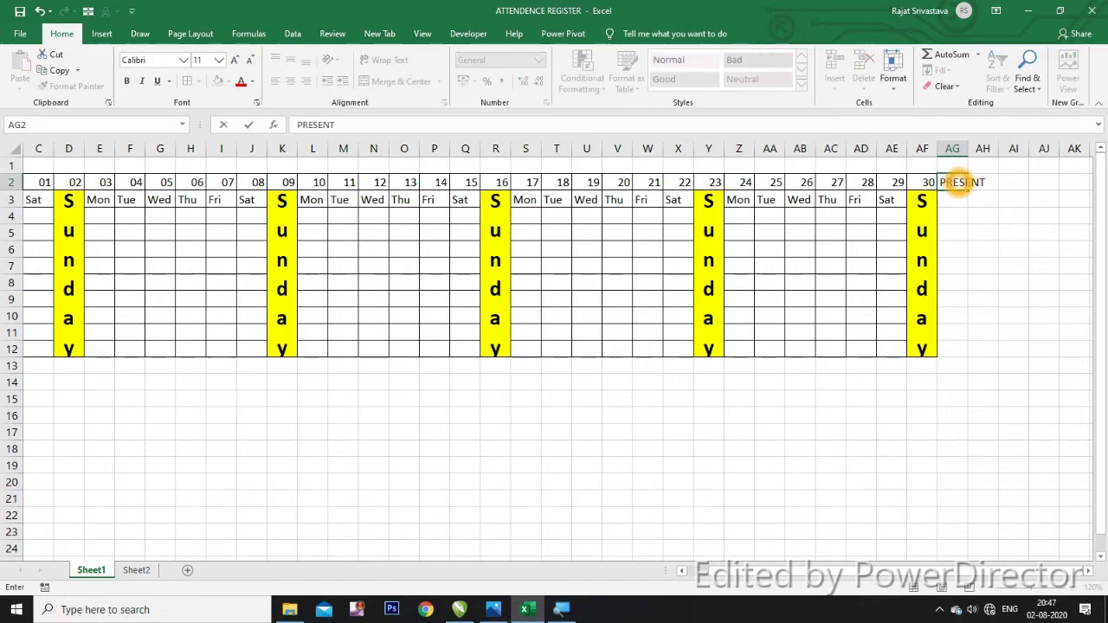
{"action": "left_click", "coordinate": [995, 182]}
{"action": "double_click", "coordinate": [968, 149]}
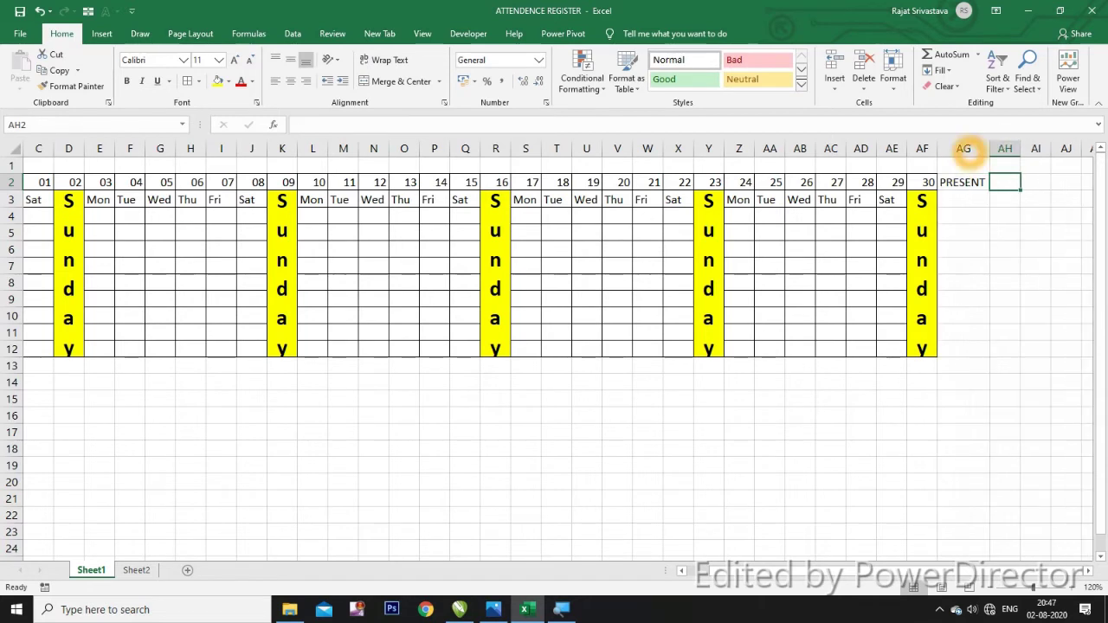
{"action": "type", "text": "ABSENT"}
{"action": "key", "text": "Tab"}
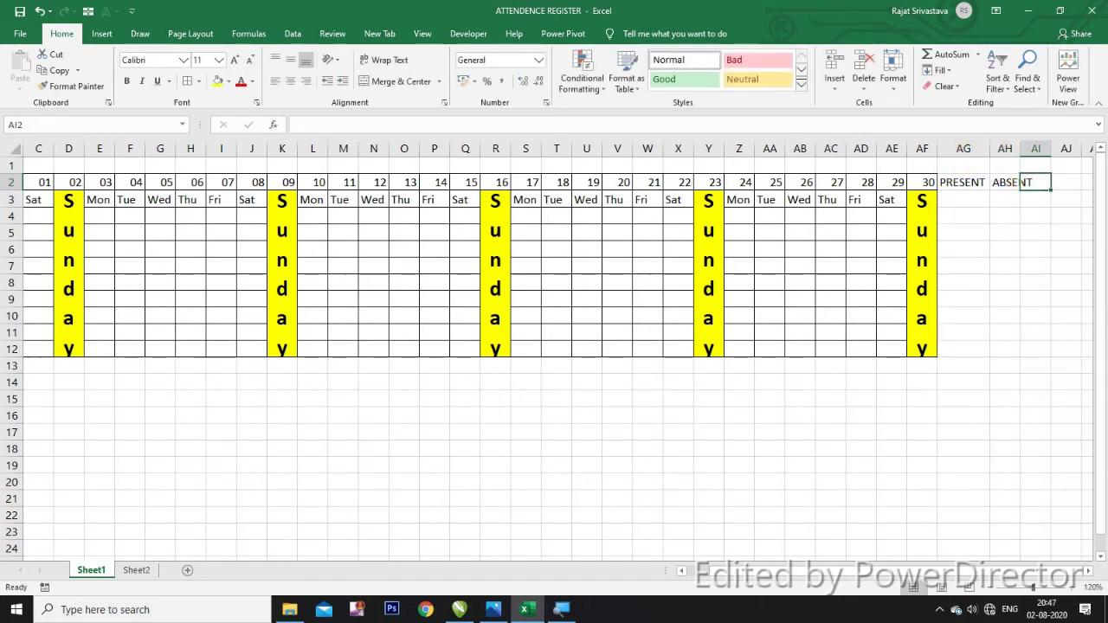
{"action": "double_click", "coordinate": [1018, 149]}
{"action": "left_click", "coordinate": [1052, 192]}
{"action": "type", "text": "LEAVE"}
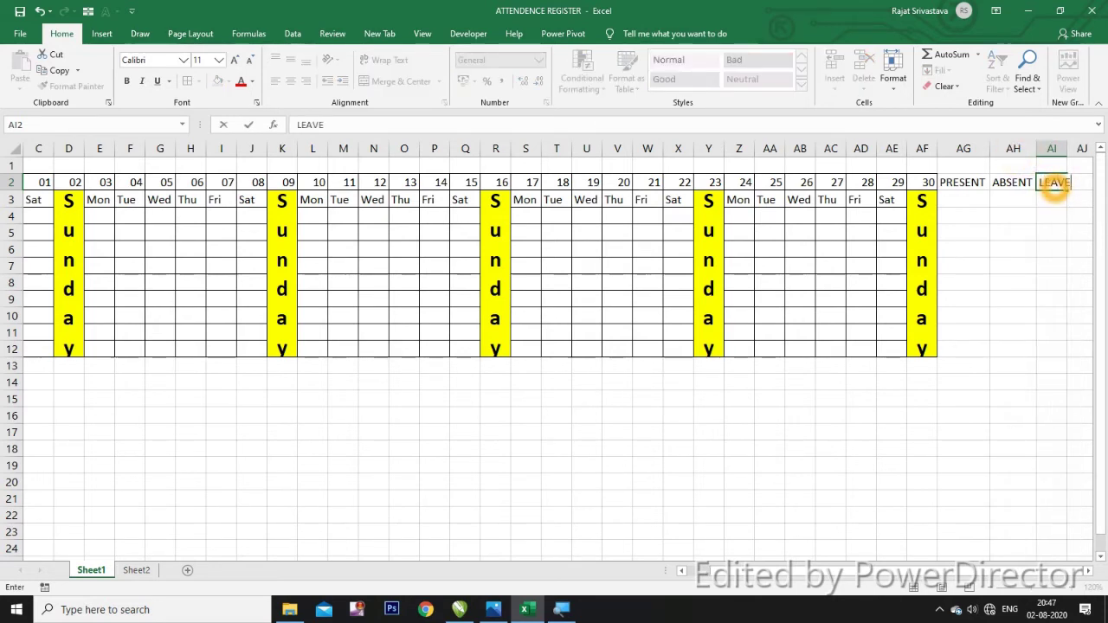
{"action": "left_click", "coordinate": [1073, 152]}
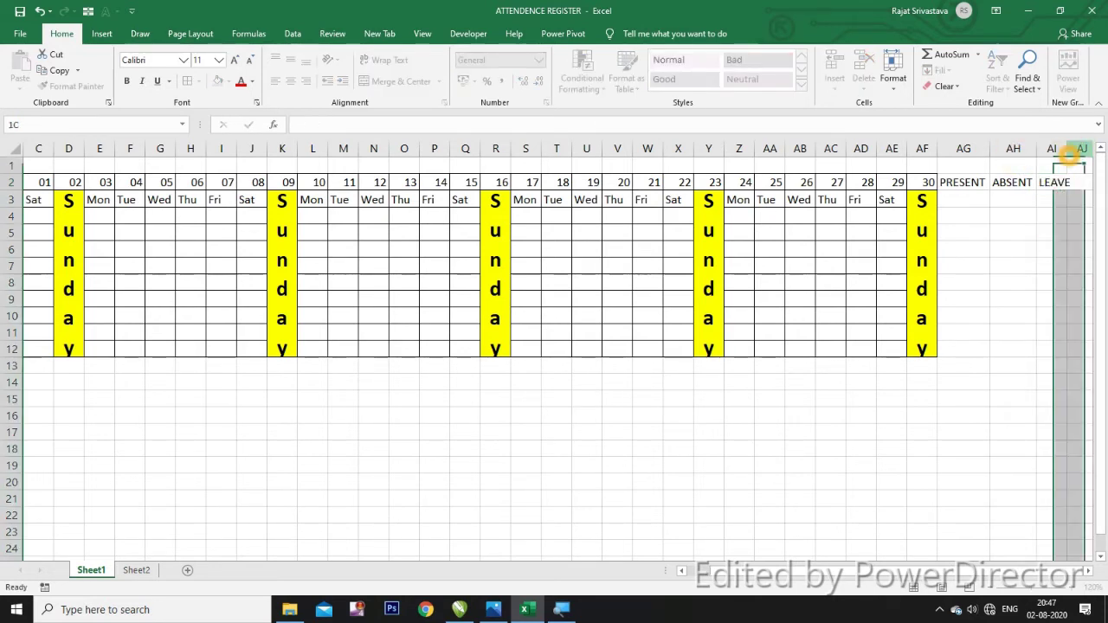
{"action": "left_click", "coordinate": [1013, 282]}
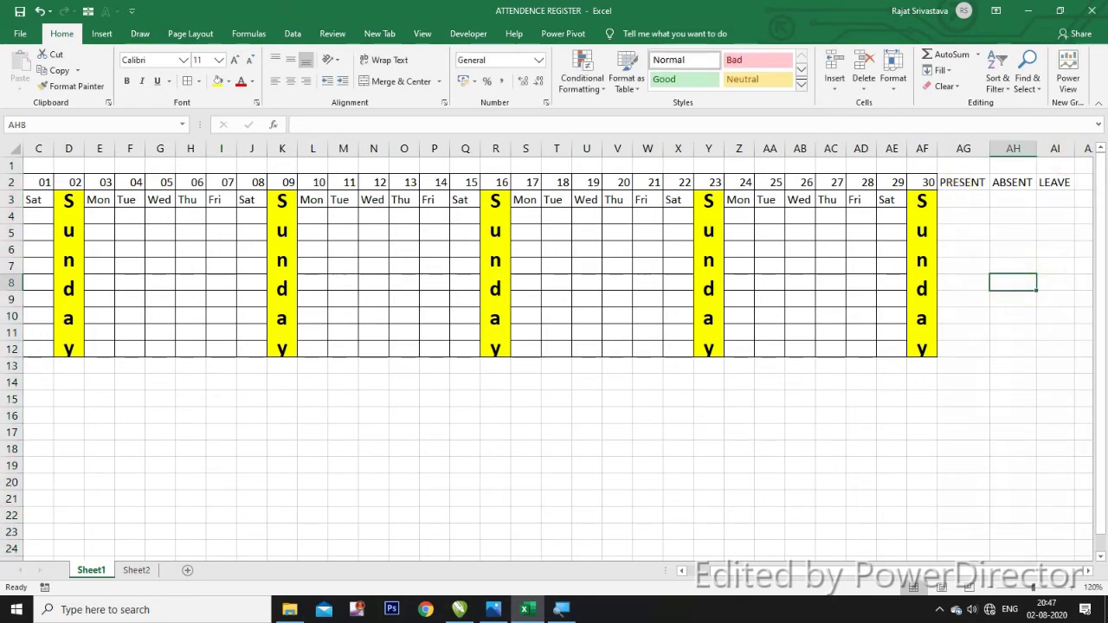
Step: Give AG2:AI12 all borders and zoom out to view the whole register
{"action": "left_click_drag", "start_coordinate": [962, 182], "coordinate": [1054, 348]}
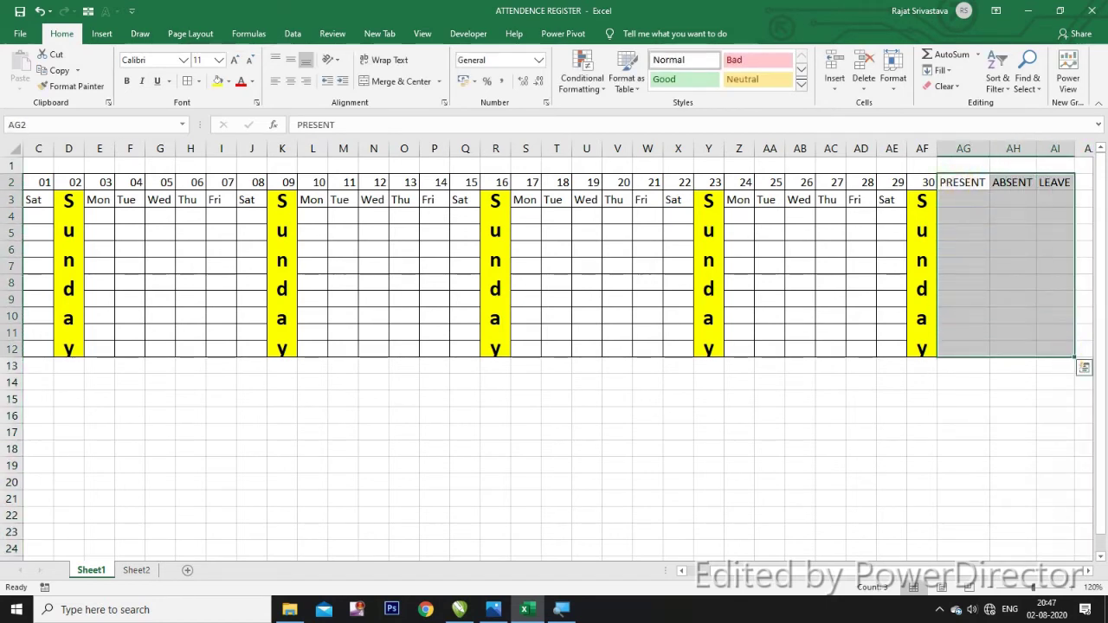
{"action": "left_click", "coordinate": [187, 81]}
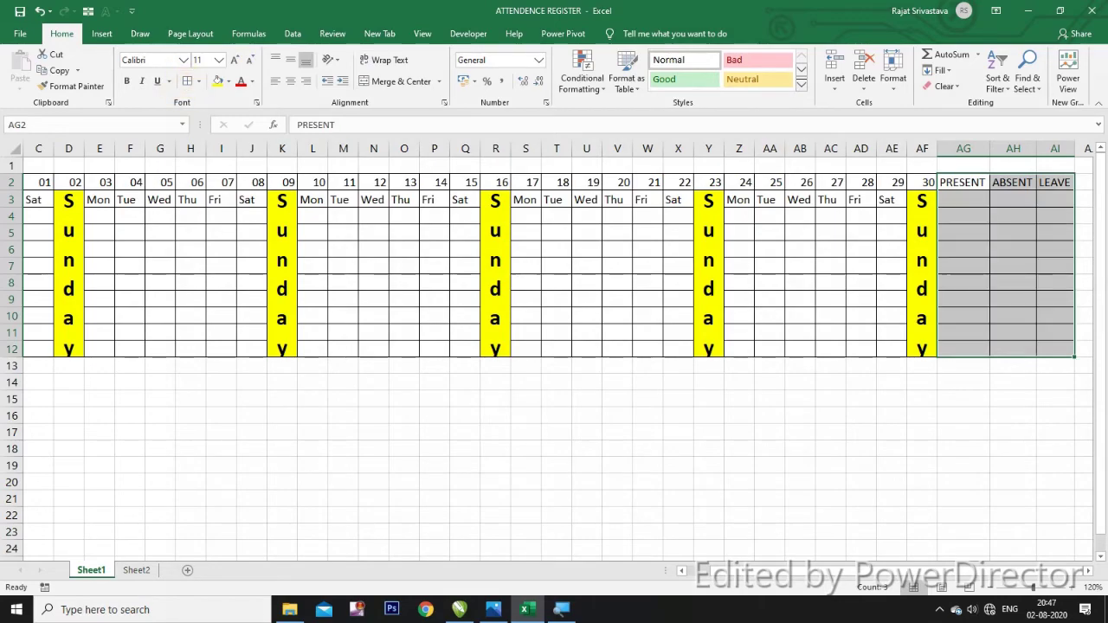
{"action": "left_click", "coordinate": [313, 432]}
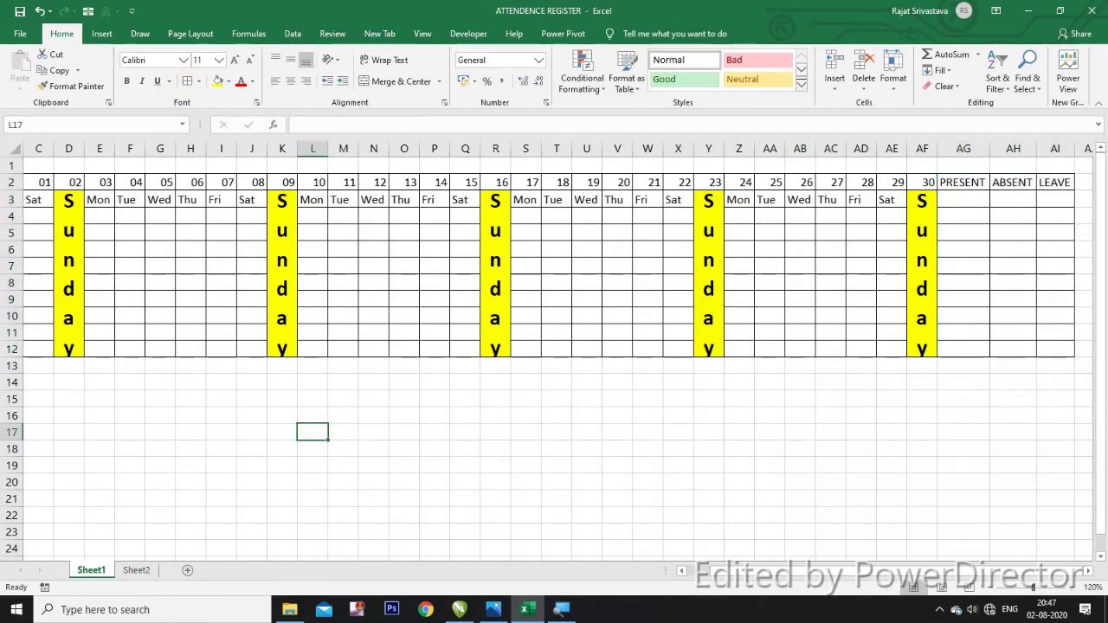
{"action": "left_click", "coordinate": [991, 589]}
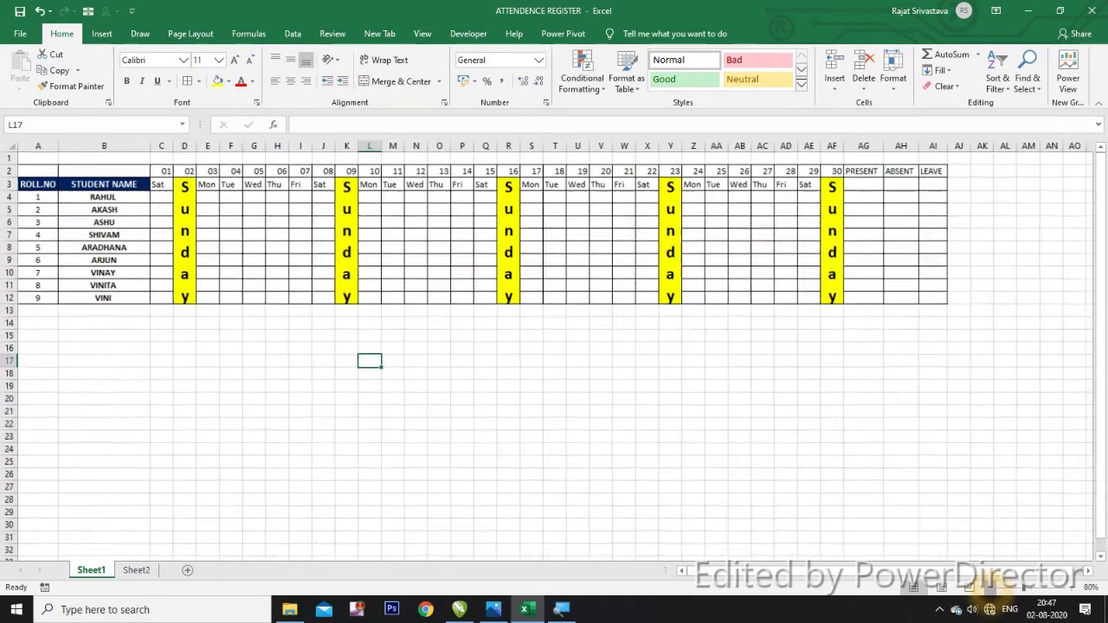
{"action": "left_click", "coordinate": [768, 504]}
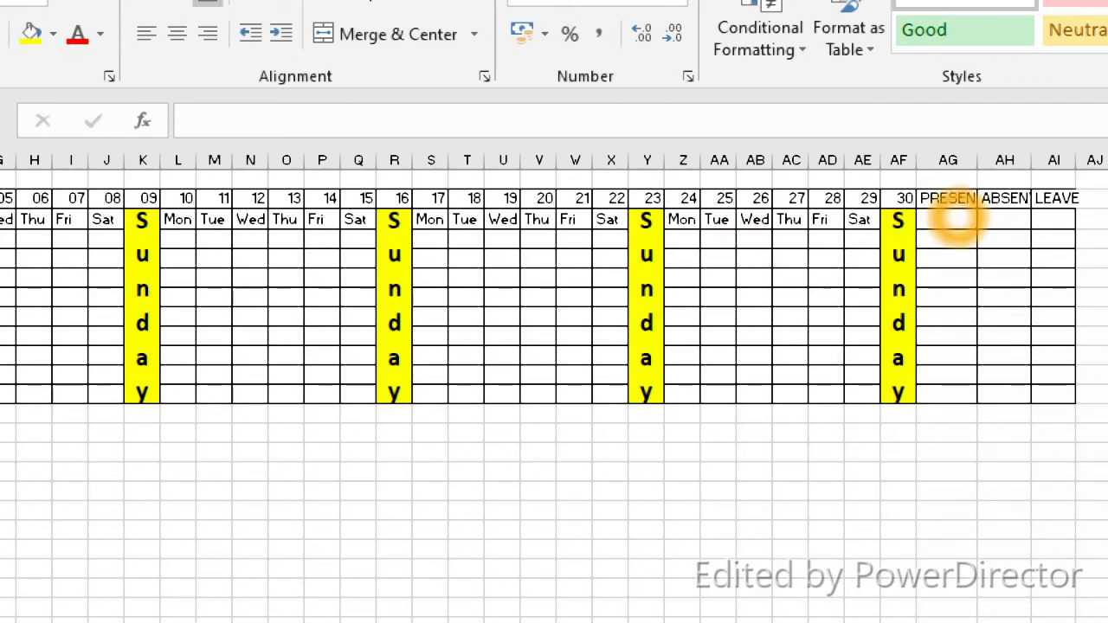
Step: Inspect the first PRESENT and ABSENT cells, then open Sheet2 with the filled P/A/L register
{"action": "left_click", "coordinate": [951, 223]}
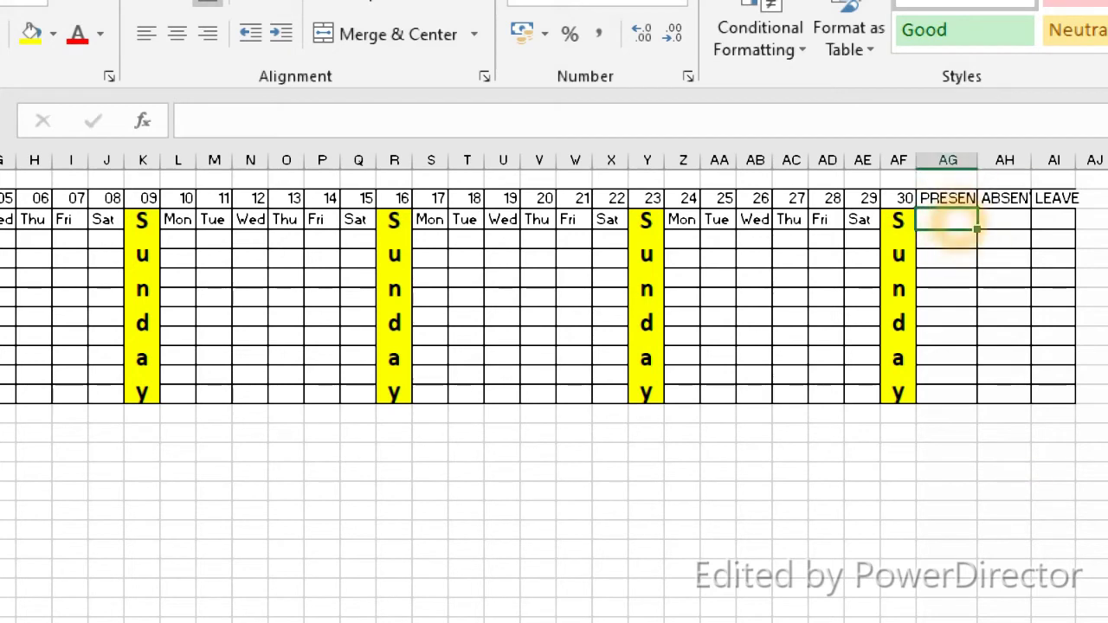
{"action": "left_click", "coordinate": [1002, 221]}
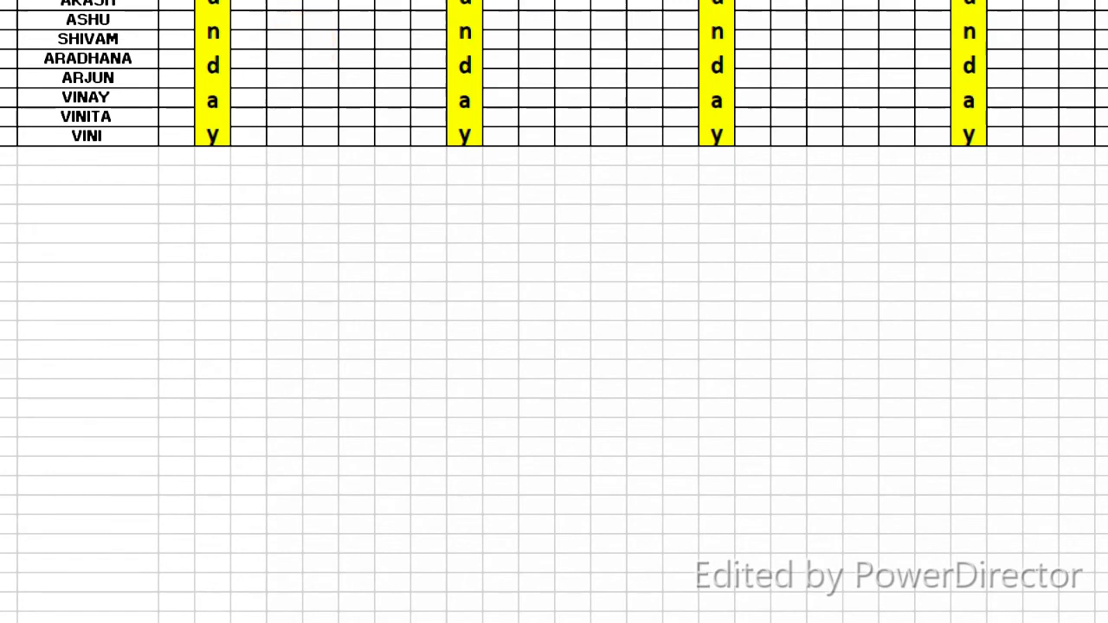
{"action": "left_click", "coordinate": [189, 351]}
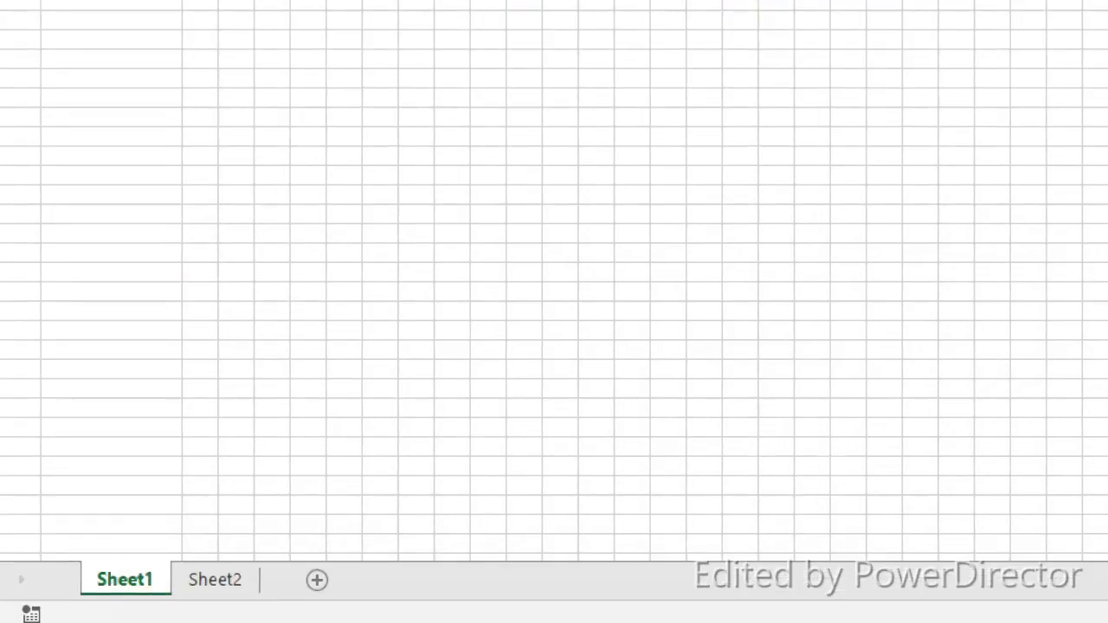
{"action": "left_click", "coordinate": [212, 579]}
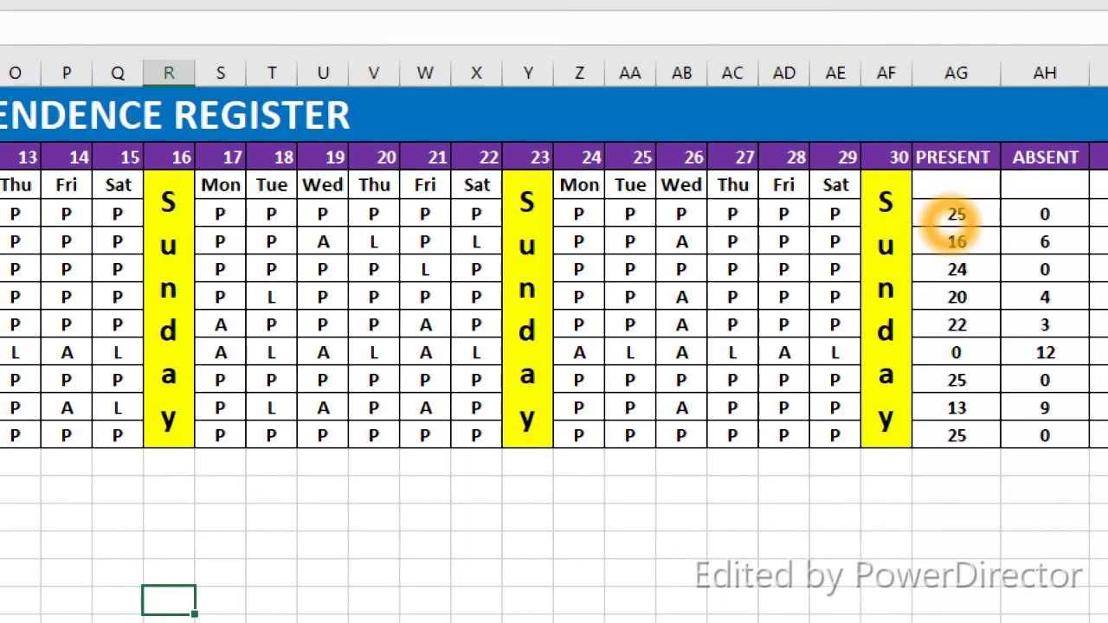
Step: Clear the existing PRESENT, ABSENT and LEAVE totals on Sheet2
{"action": "left_click_drag", "start_coordinate": [951, 217], "coordinate": [1056, 377]}
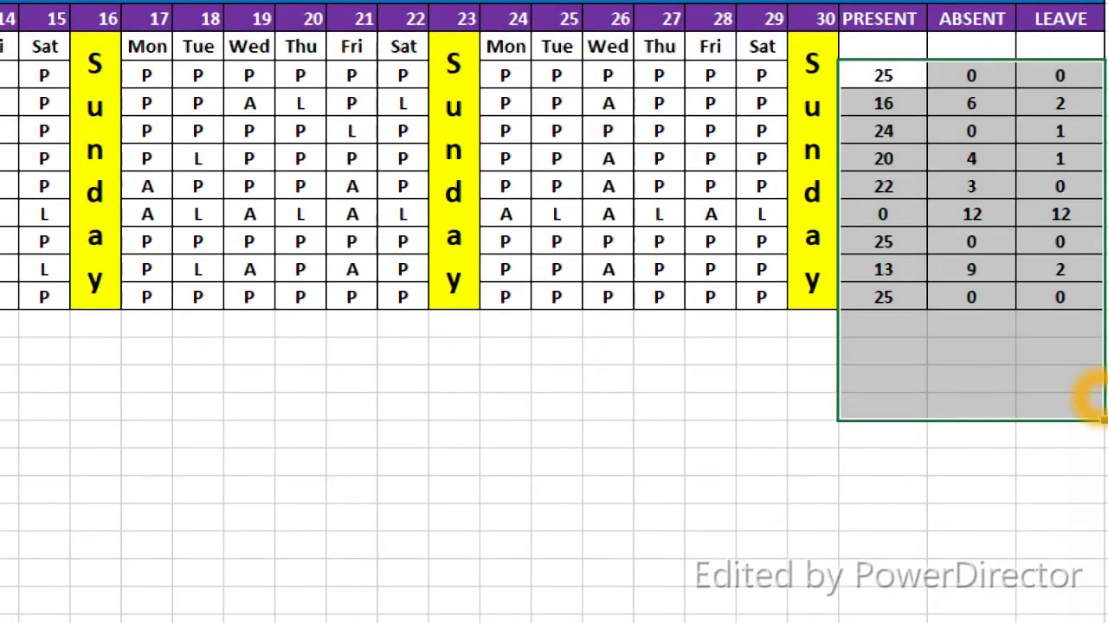
{"action": "key", "text": "Delete"}
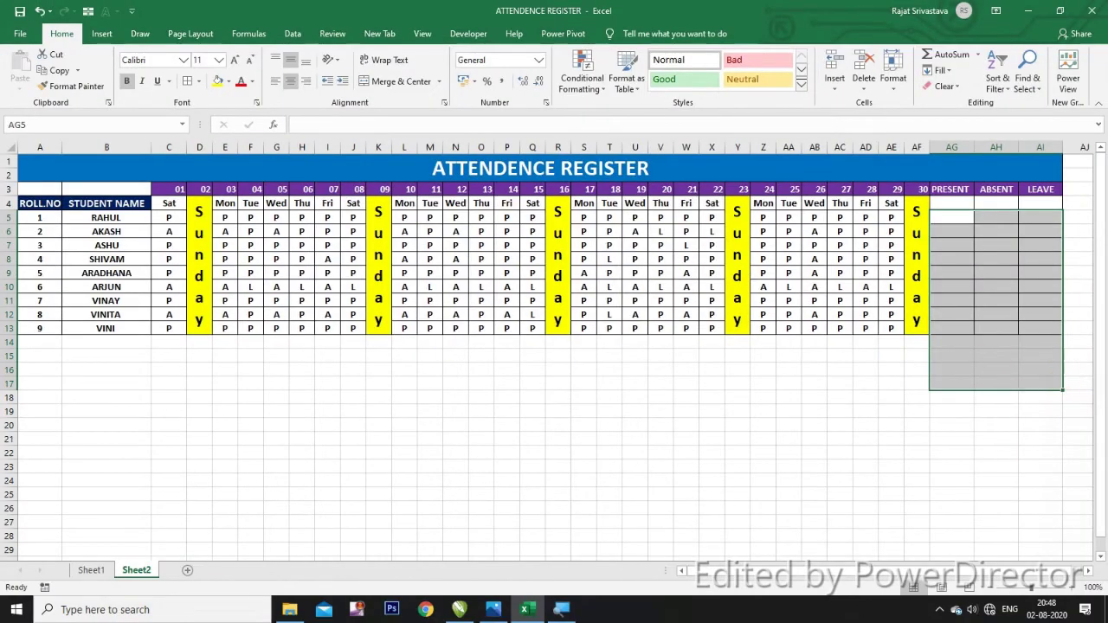
{"action": "left_click", "coordinate": [995, 355]}
Step: Enter =COUNTIF(C5:AF5,"P") in AG5 for the first student's present count
{"action": "left_click", "coordinate": [952, 220]}
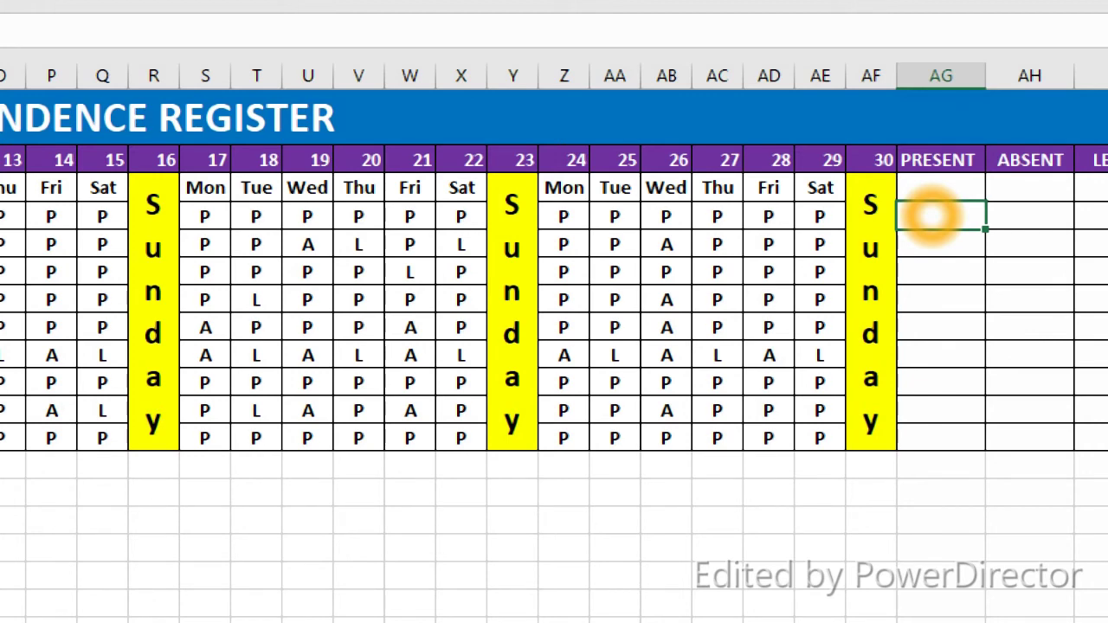
{"action": "type", "text": "=COUNTIF"}
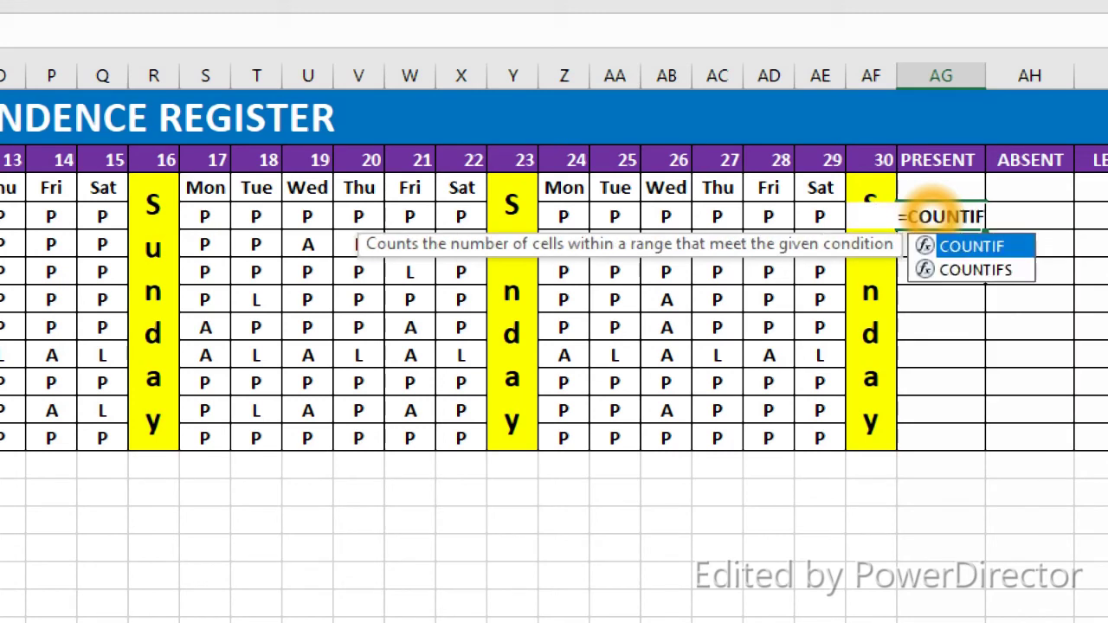
{"action": "type", "text": "("}
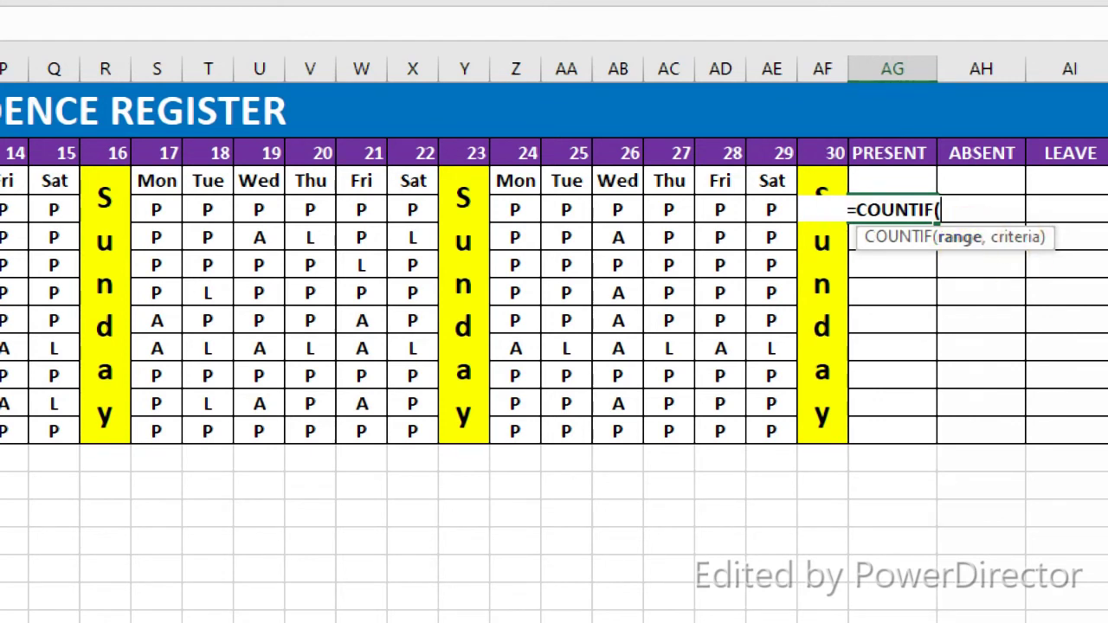
{"action": "scroll", "coordinate": [554, 312], "scroll_direction": "left", "scroll_amount": 5}
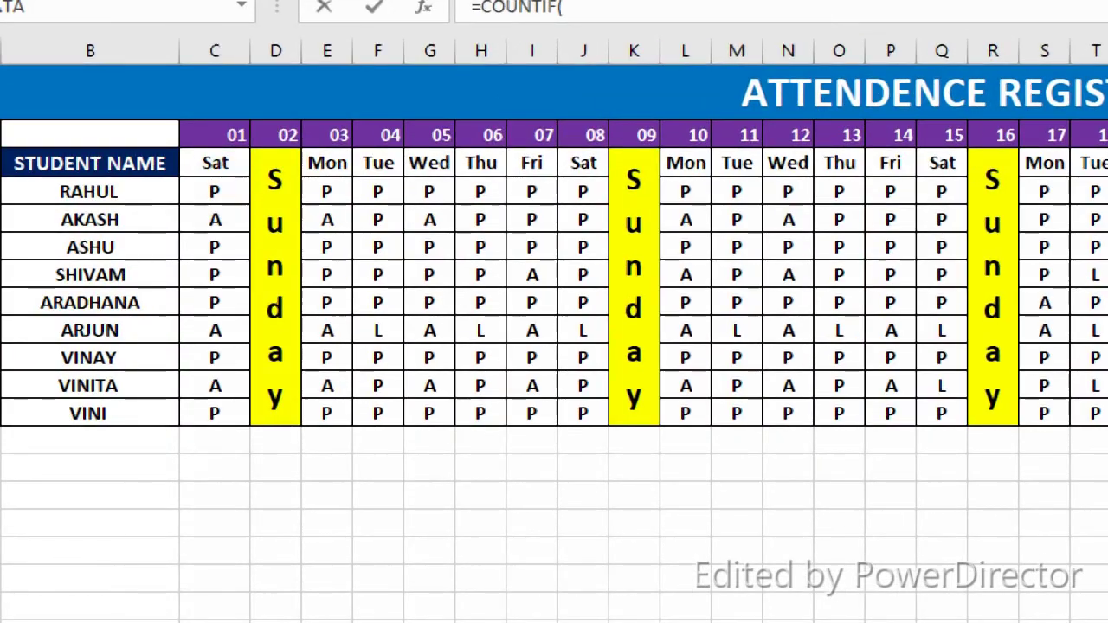
{"action": "left_click", "coordinate": [212, 192]}
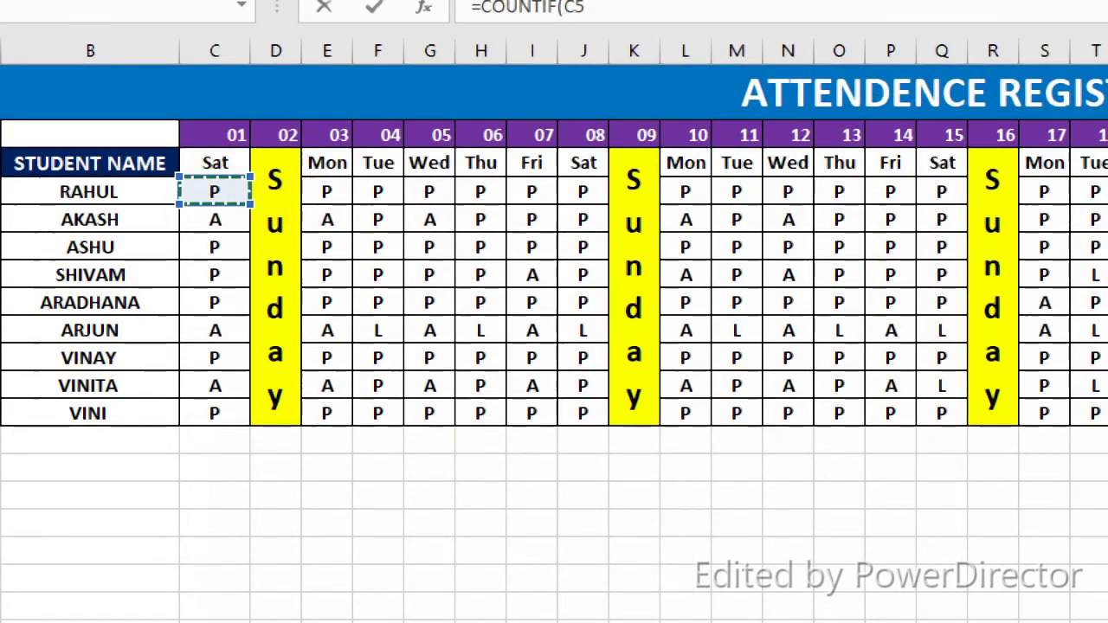
{"action": "mouse_move", "coordinate": [247, 203]}
{"action": "left_mouse_down"}
{"action": "mouse_move", "coordinate": [1069, 208]}
{"action": "mouse_move", "coordinate": [772, 196]}
{"action": "left_mouse_up"}
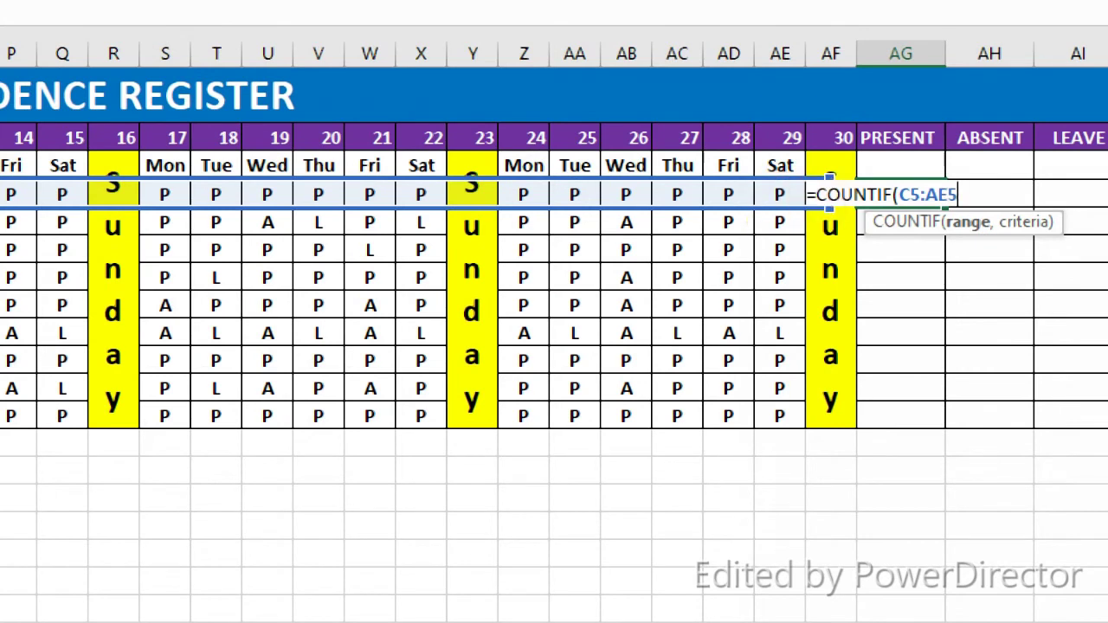
{"action": "left_click_drag", "start_coordinate": [772, 196], "coordinate": [852, 199]}
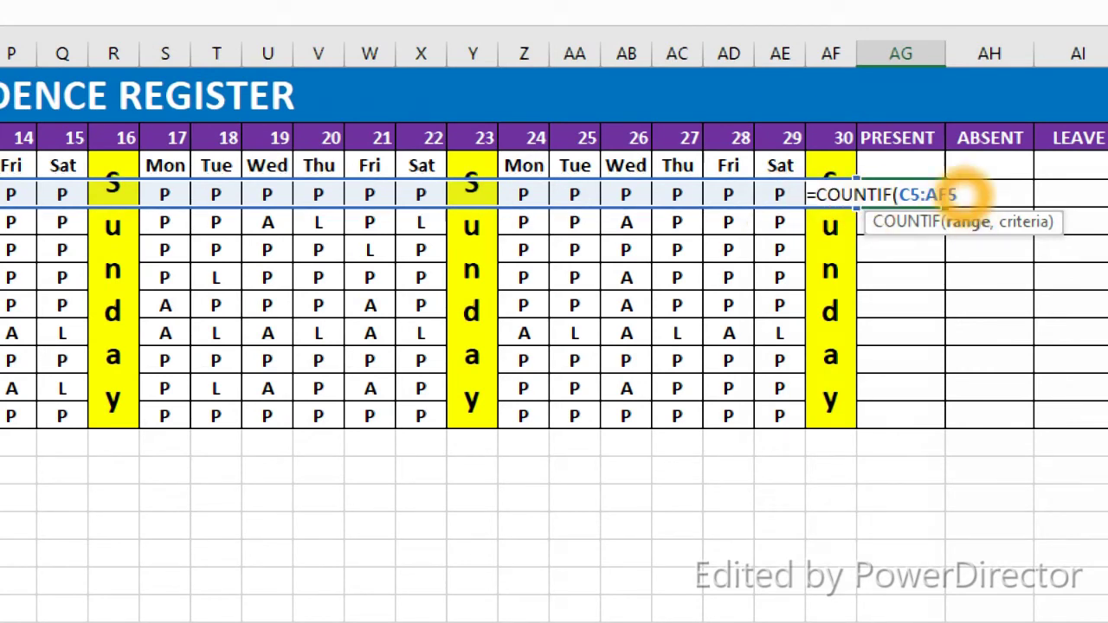
{"action": "type", "text": ","}
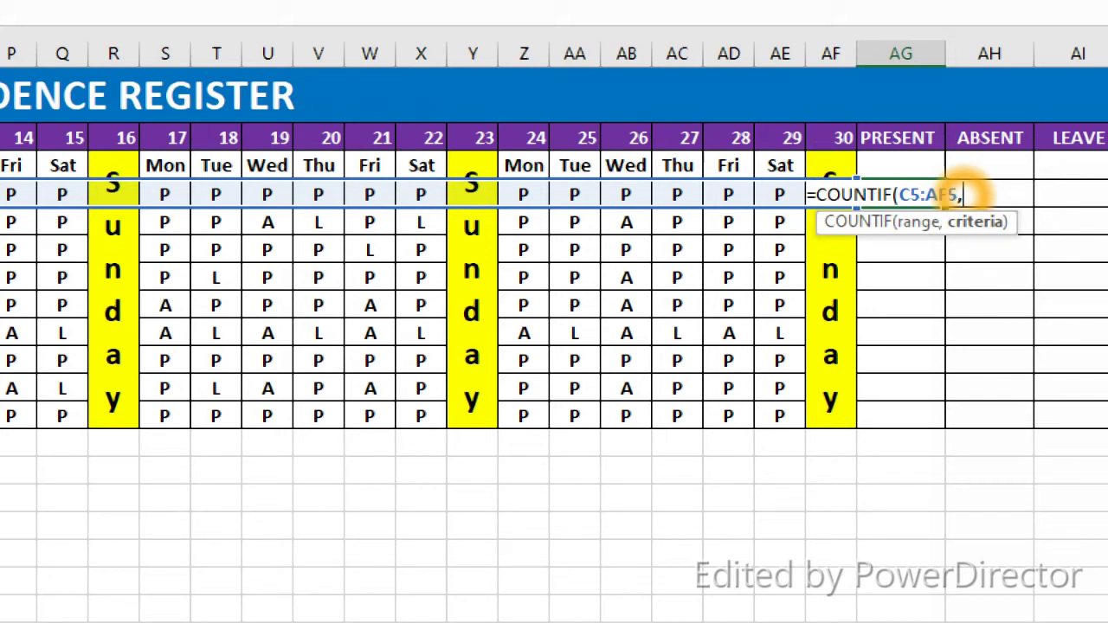
{"action": "type", "text": "\"P\")"}
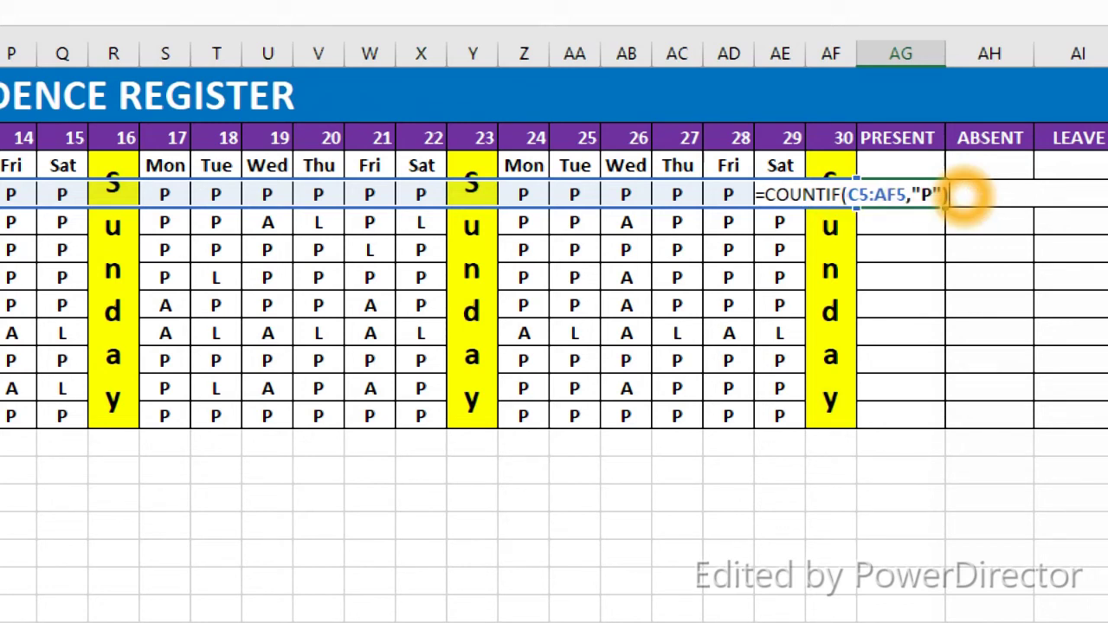
{"action": "key", "text": "Return"}
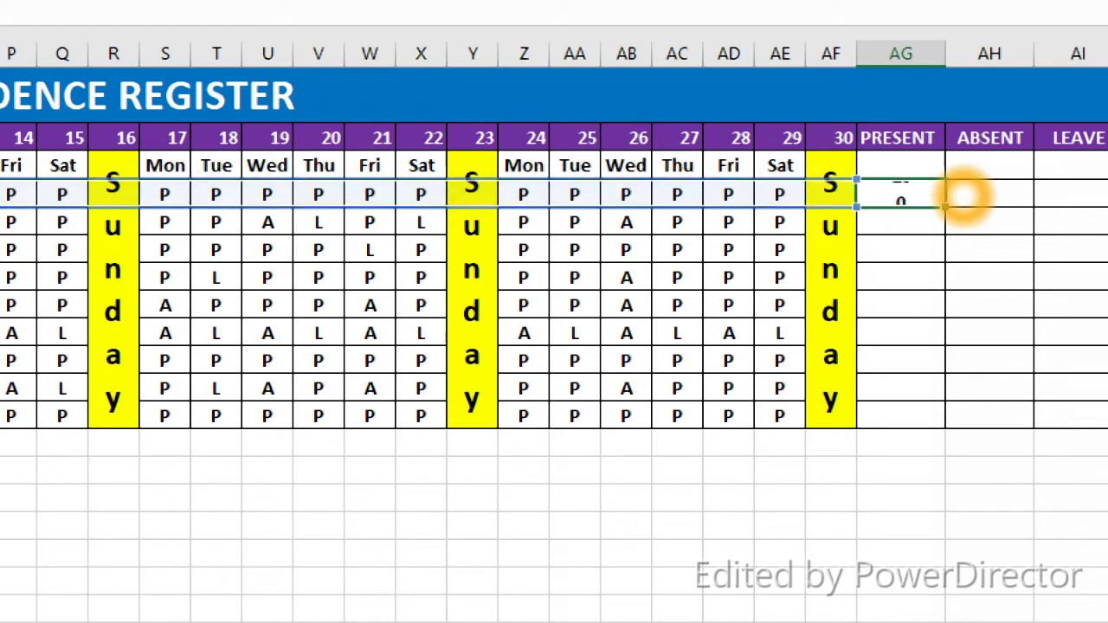
Step: Fill AG5's formula down to AG13 and check totals such as 24
{"action": "left_click", "coordinate": [905, 192]}
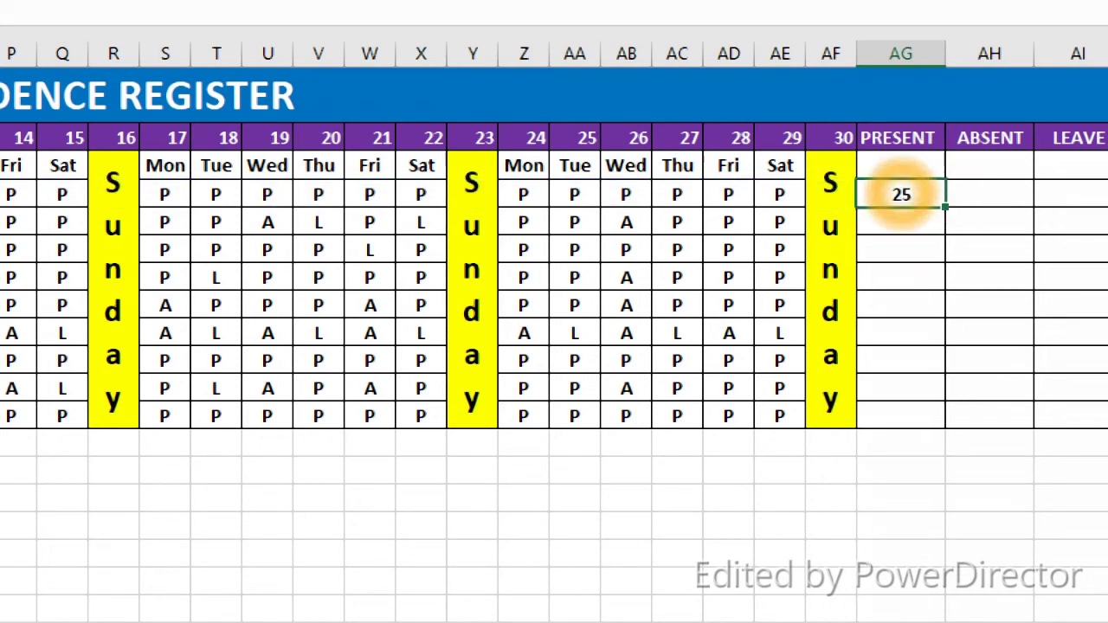
{"action": "left_click_drag", "start_coordinate": [946, 207], "coordinate": [934, 435]}
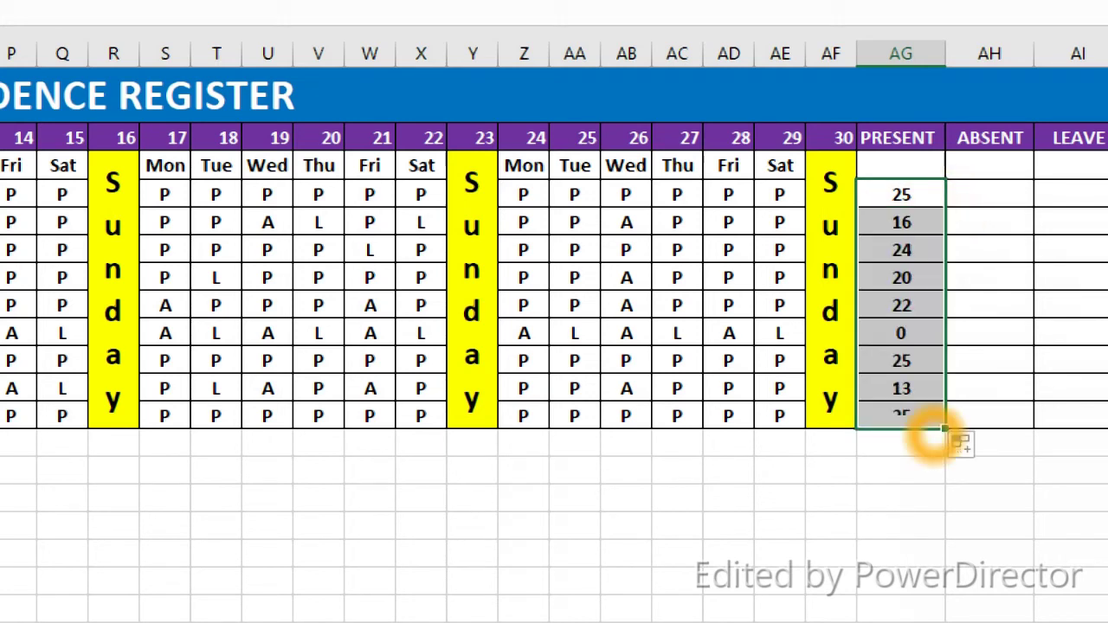
{"action": "left_click", "coordinate": [915, 471]}
{"action": "left_click", "coordinate": [908, 195]}
{"action": "left_click", "coordinate": [905, 253]}
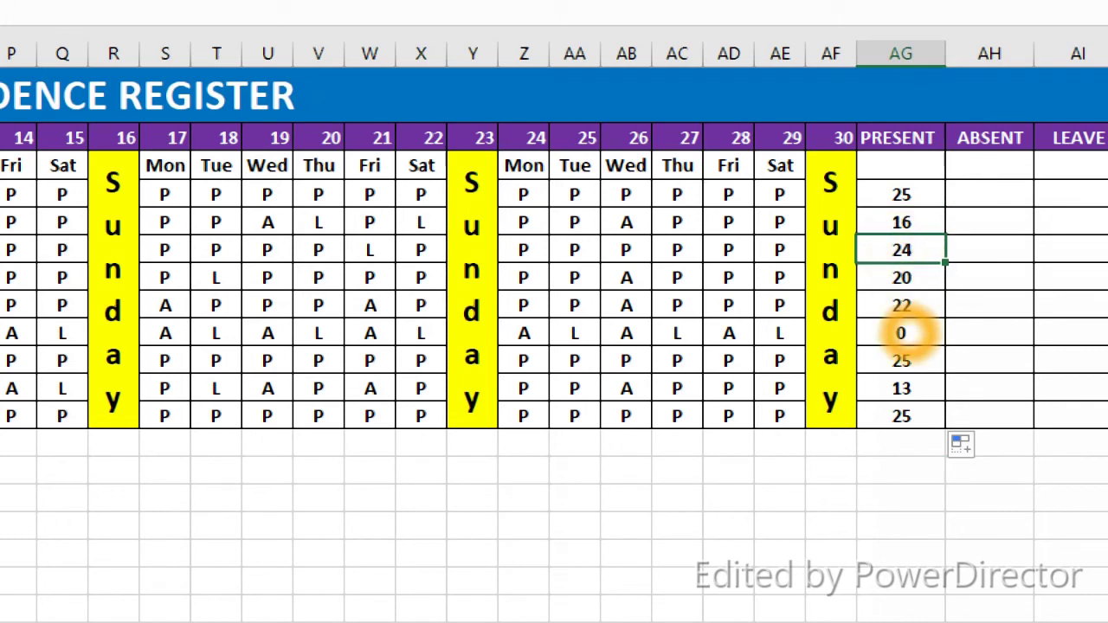
{"action": "left_click", "coordinate": [988, 194]}
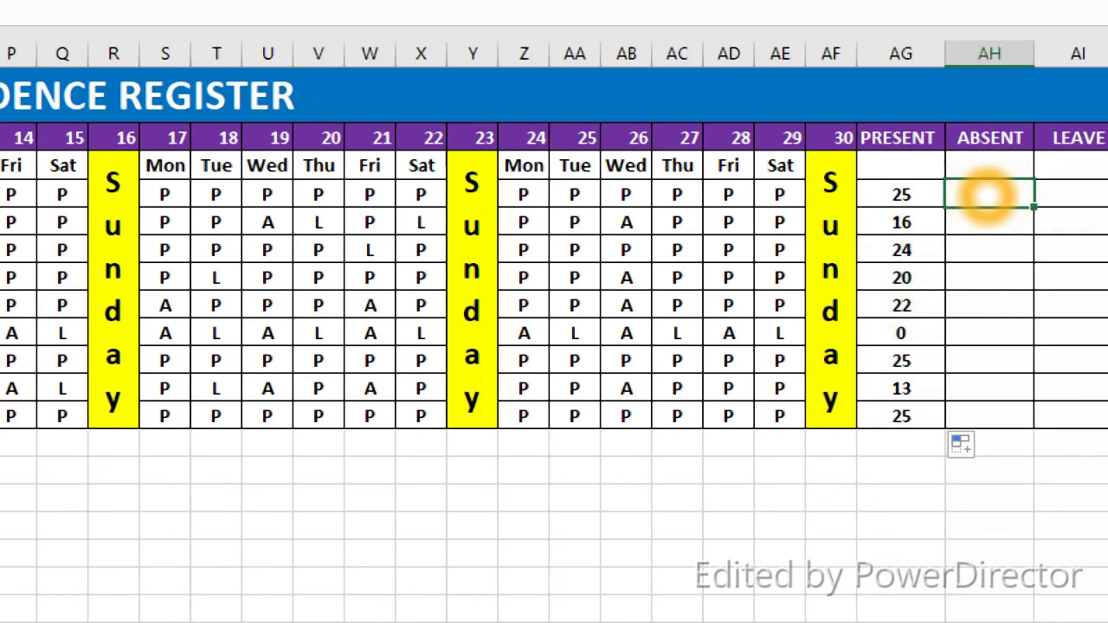
Step: Enter =COUNTIF(C5:AF5,"A") in AH5 for the first student's absent count
{"action": "scroll", "coordinate": [988, 193], "scroll_direction": "right", "scroll_amount": 2}
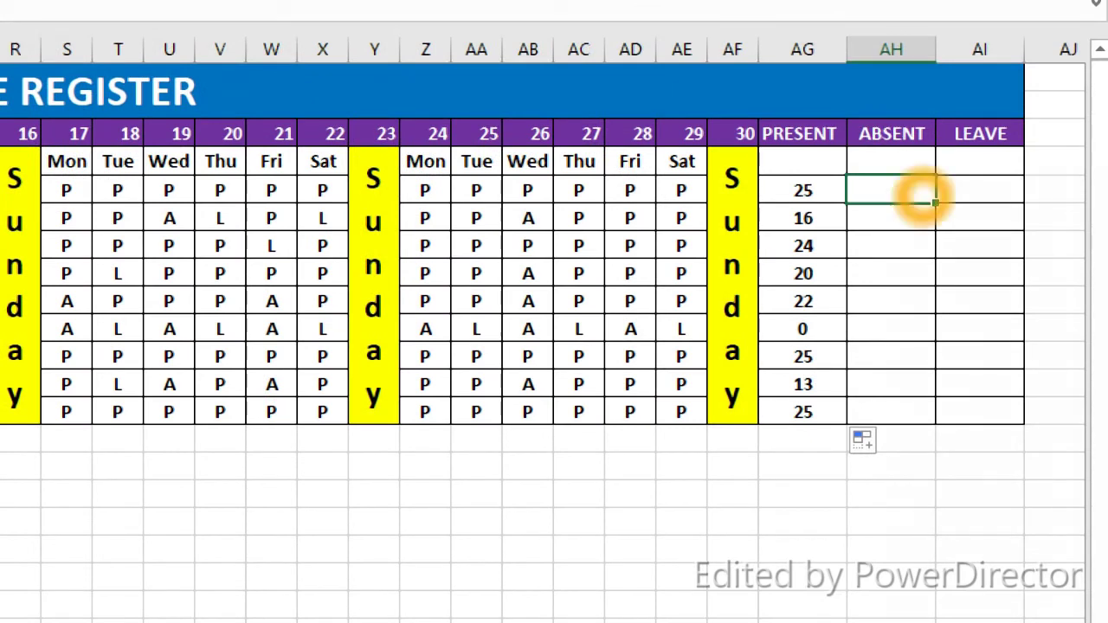
{"action": "double_click", "coordinate": [922, 197]}
{"action": "type", "text": "=COUNTIF"}
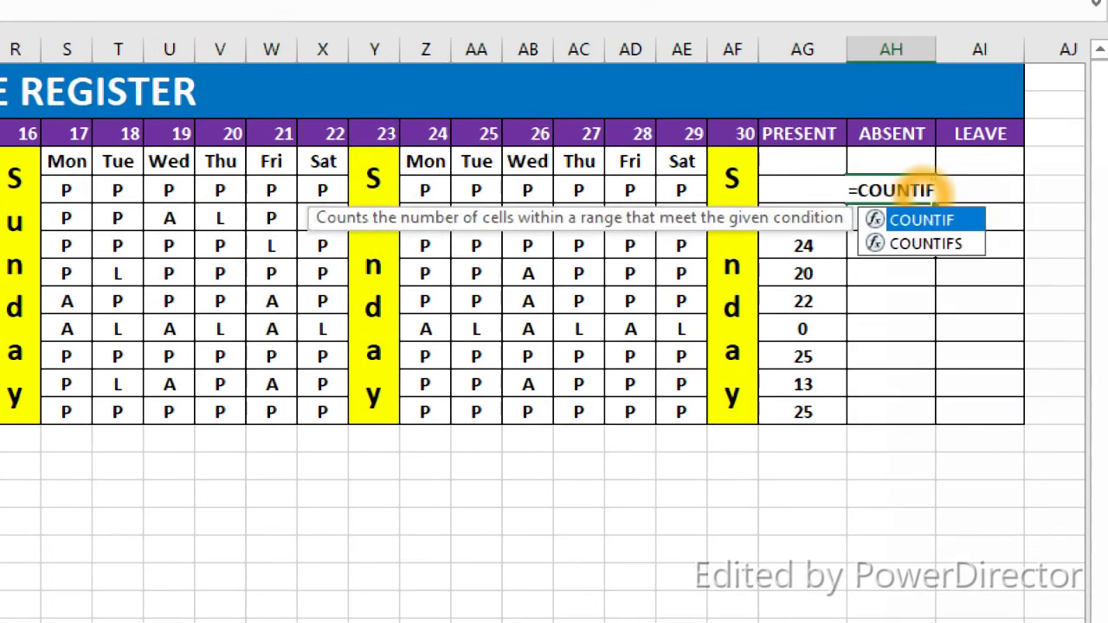
{"action": "type", "text": "("}
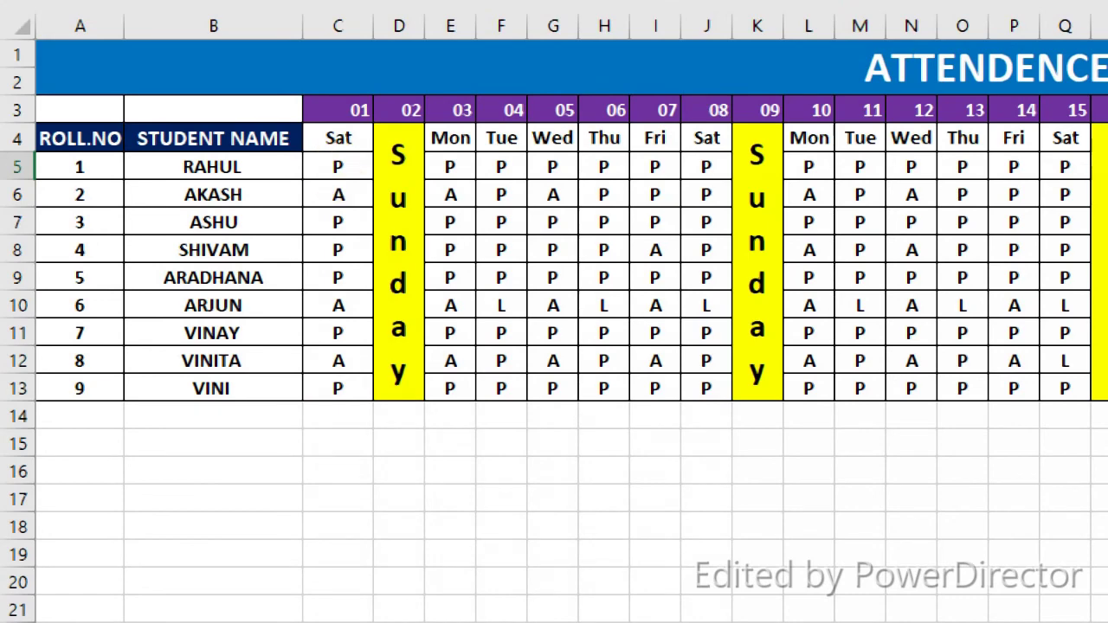
{"action": "key", "text": "ctrl+c"}
{"action": "left_click_drag", "start_coordinate": [347, 166], "coordinate": [1058, 173]}
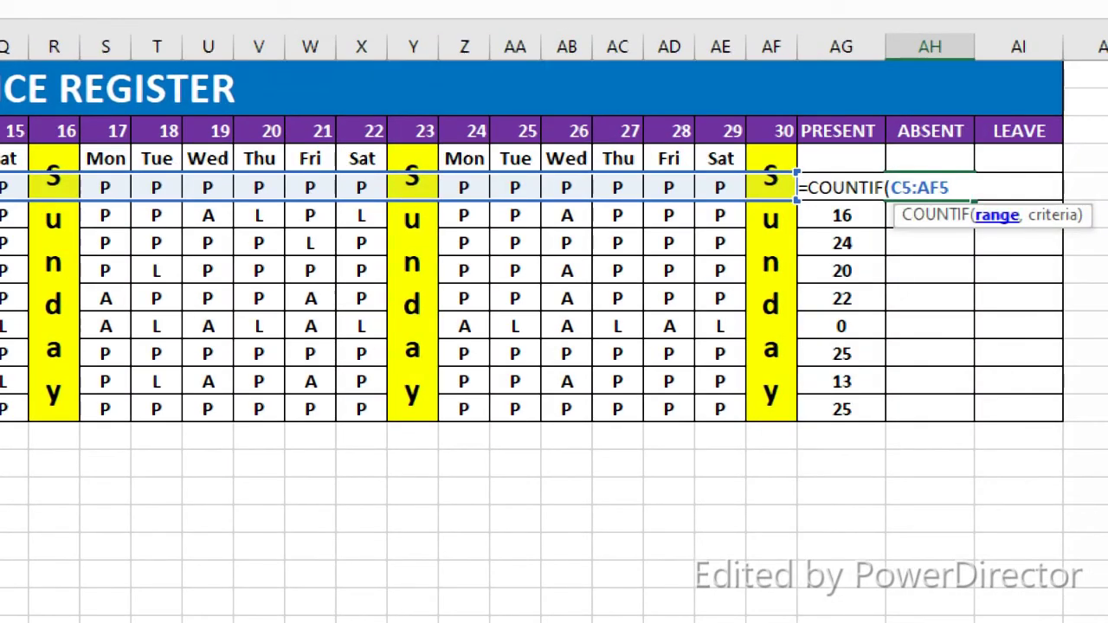
{"action": "type", "text": ","}
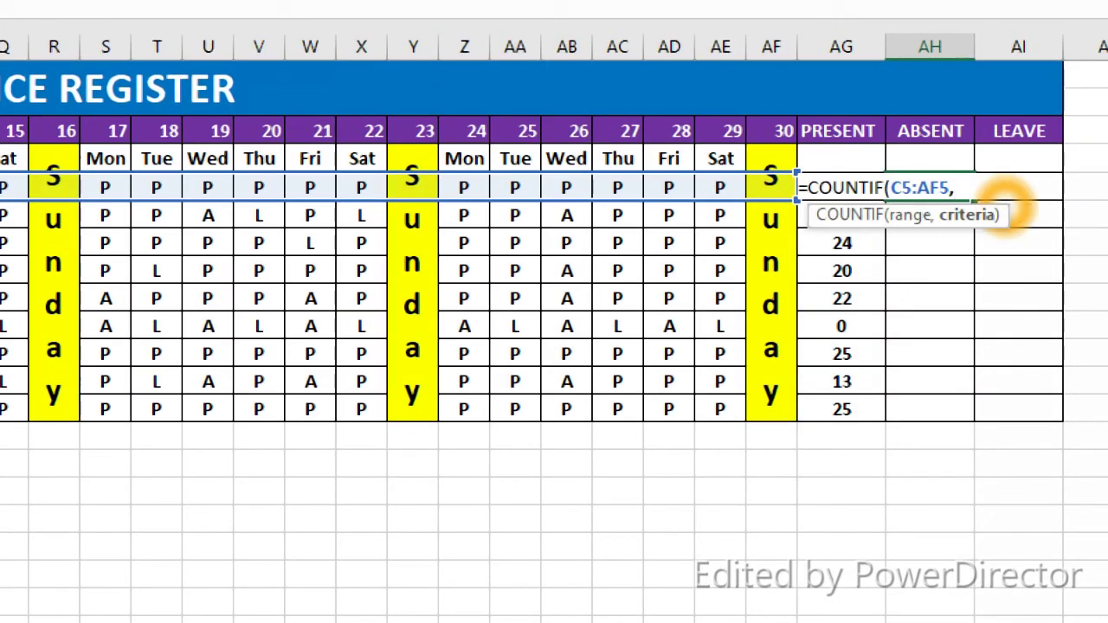
{"action": "type", "text": "\""}
{"action": "type", "text": "A"}
{"action": "type", "text": "\")"}
{"action": "key", "text": "Return"}
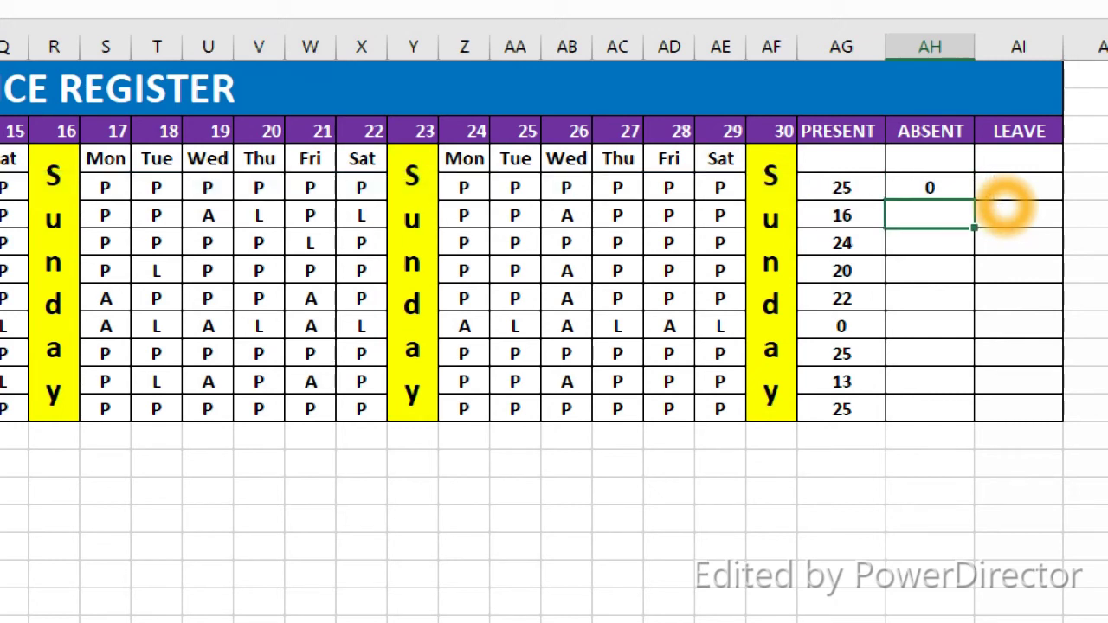
Step: Fill AH5's formula down to AH13 and start a COUNTIF in the first LEAVE cell
{"action": "left_click", "coordinate": [932, 187]}
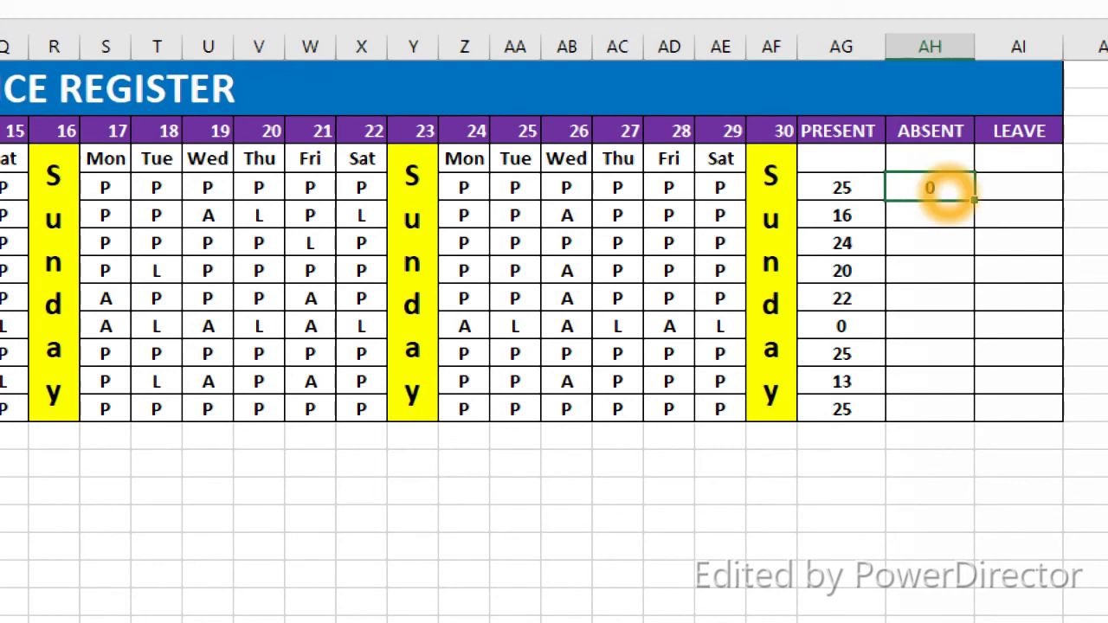
{"action": "left_click_drag", "start_coordinate": [975, 199], "coordinate": [949, 429]}
{"action": "left_click", "coordinate": [924, 517]}
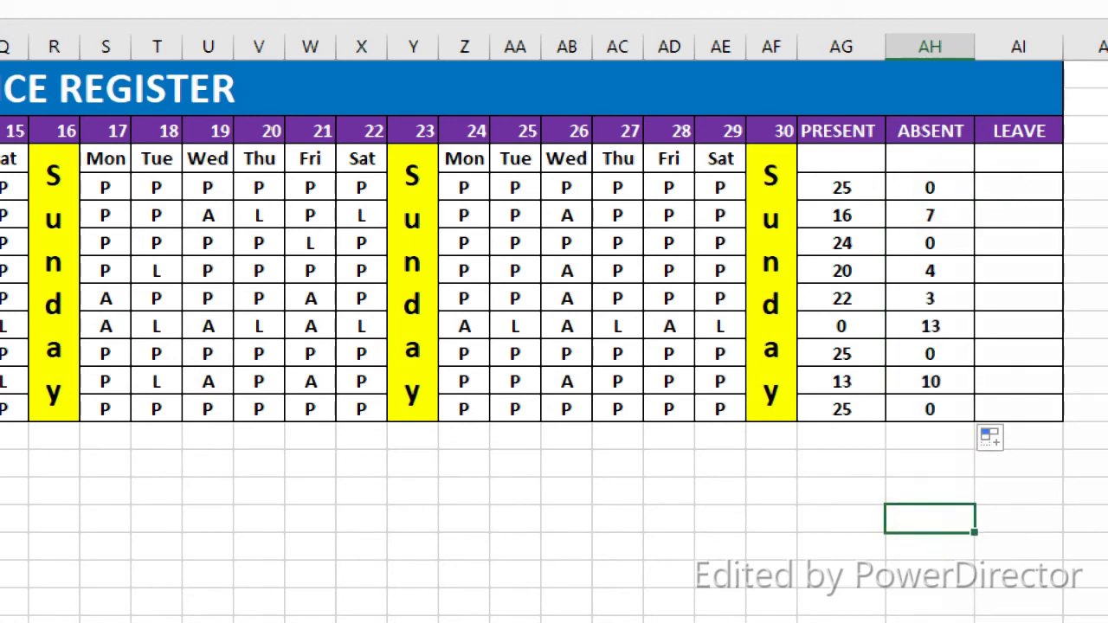
{"action": "left_click", "coordinate": [1009, 192]}
{"action": "type", "text": "="}
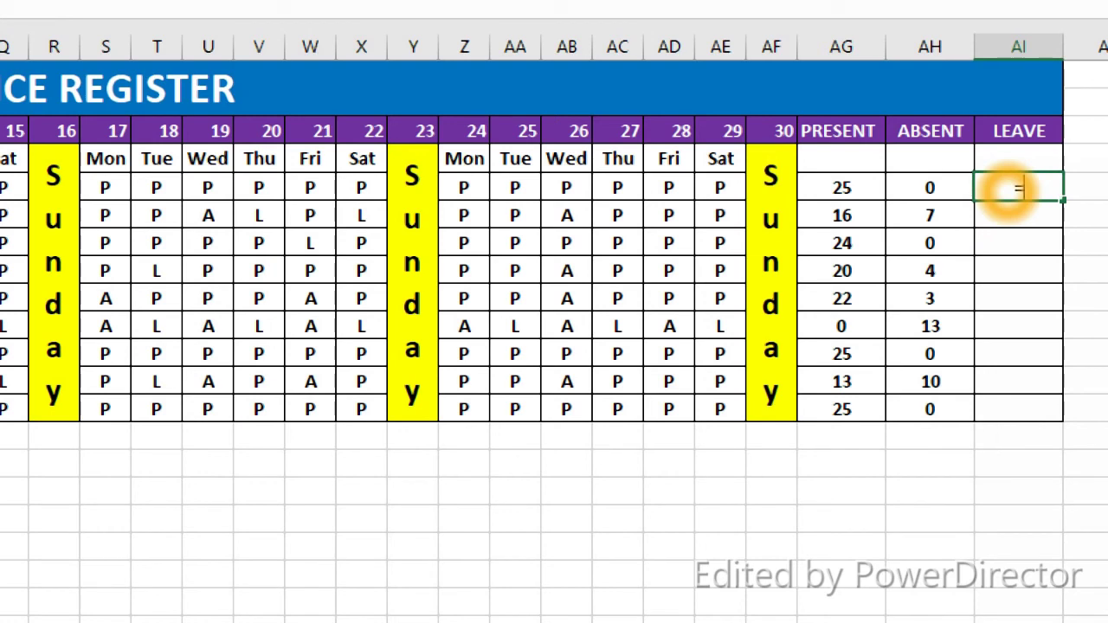
{"action": "type", "text": "COUNT"}
{"action": "type", "text": "IF"}
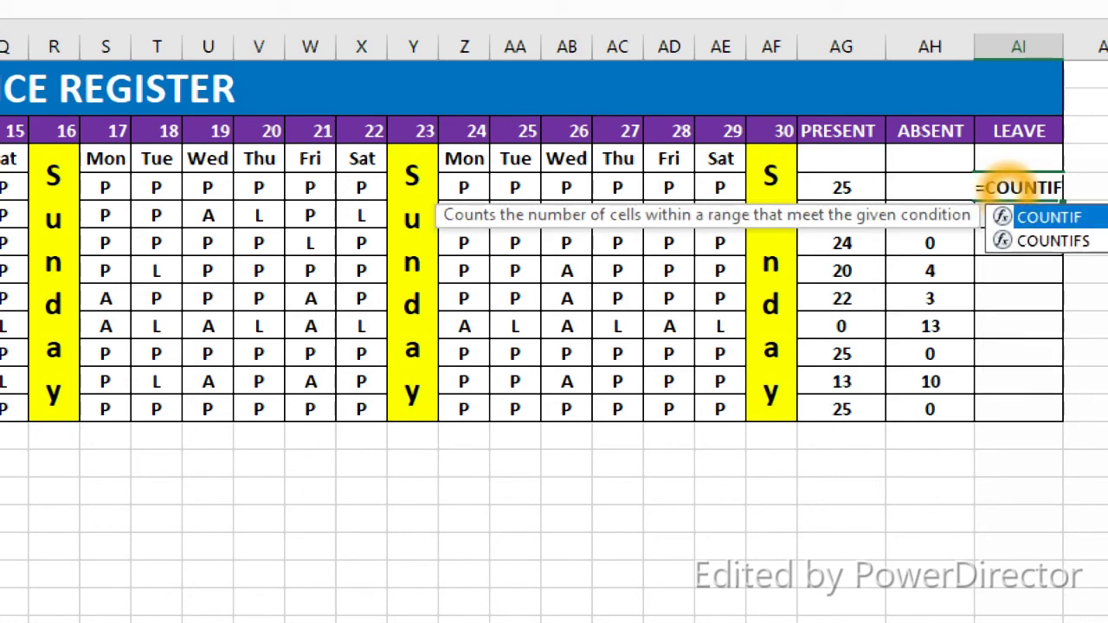
{"action": "type", "text": "("}
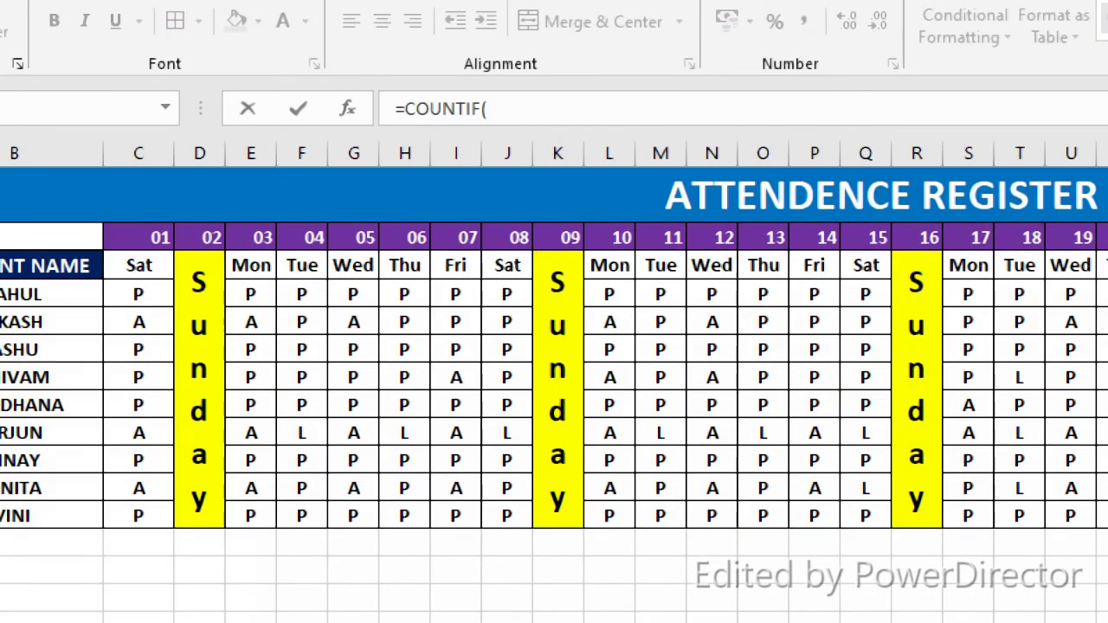
Step: Complete =COUNTIF(C5:AF5,"L") in AI5 and fill it down to AI13
{"action": "left_click", "coordinate": [117, 294]}
{"action": "left_click_drag", "start_coordinate": [151, 296], "coordinate": [1073, 303]}
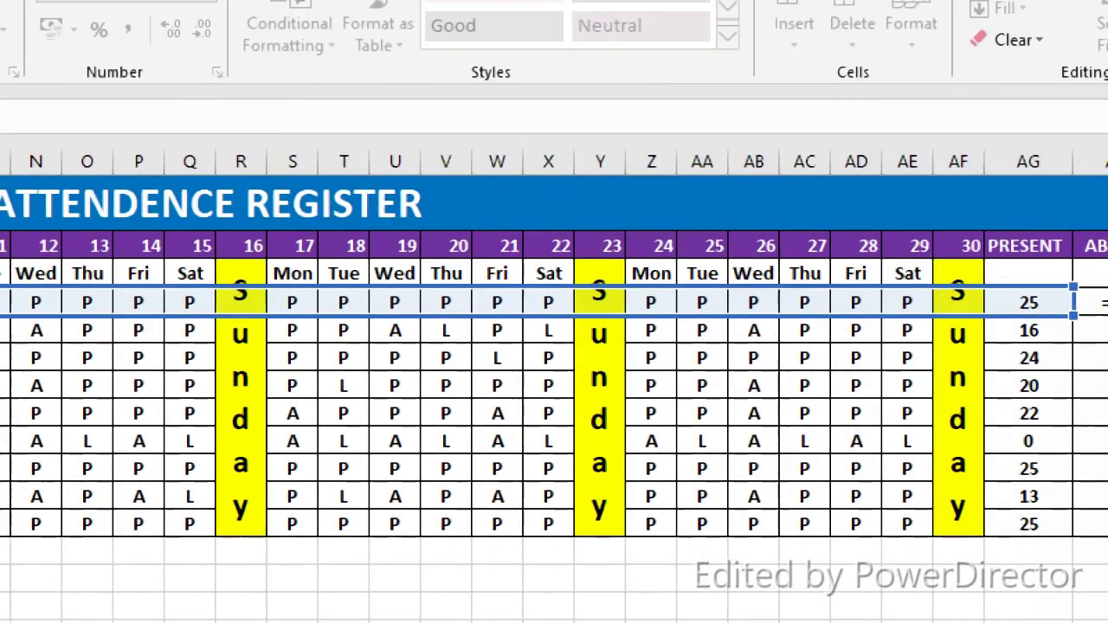
{"action": "left_click_drag", "start_coordinate": [1071, 310], "coordinate": [984, 296]}
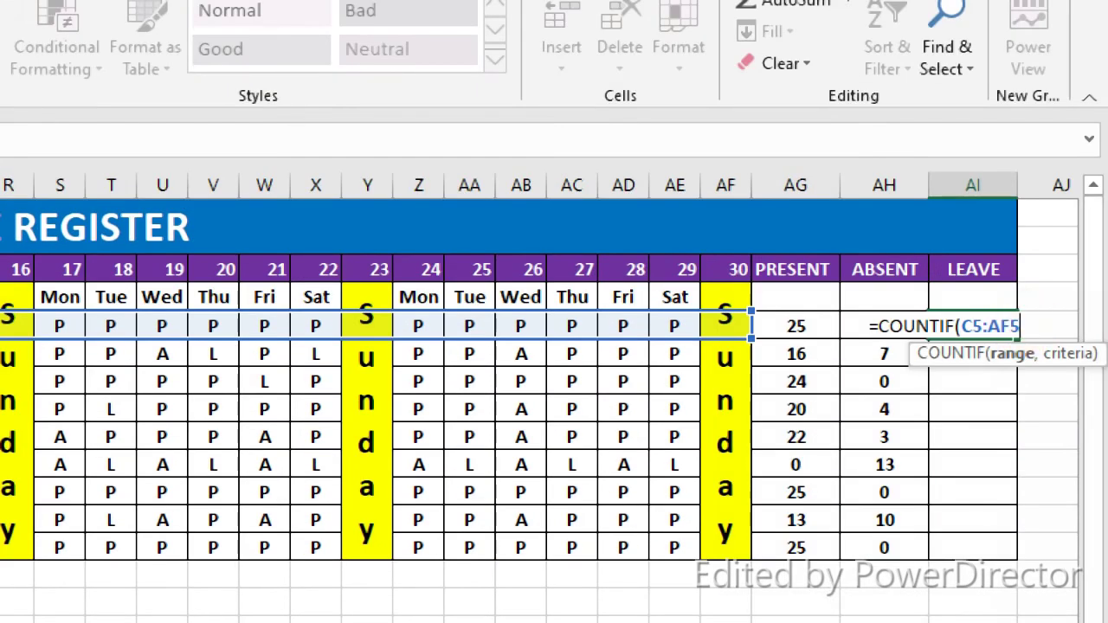
{"action": "type", "text": ",\"L"}
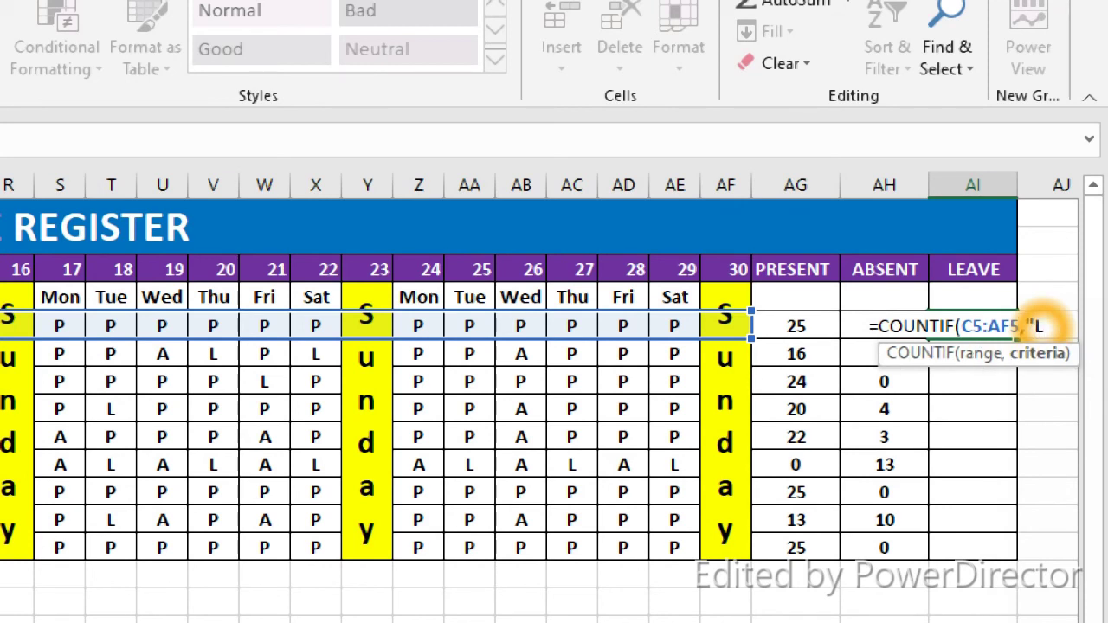
{"action": "type", "text": "\")"}
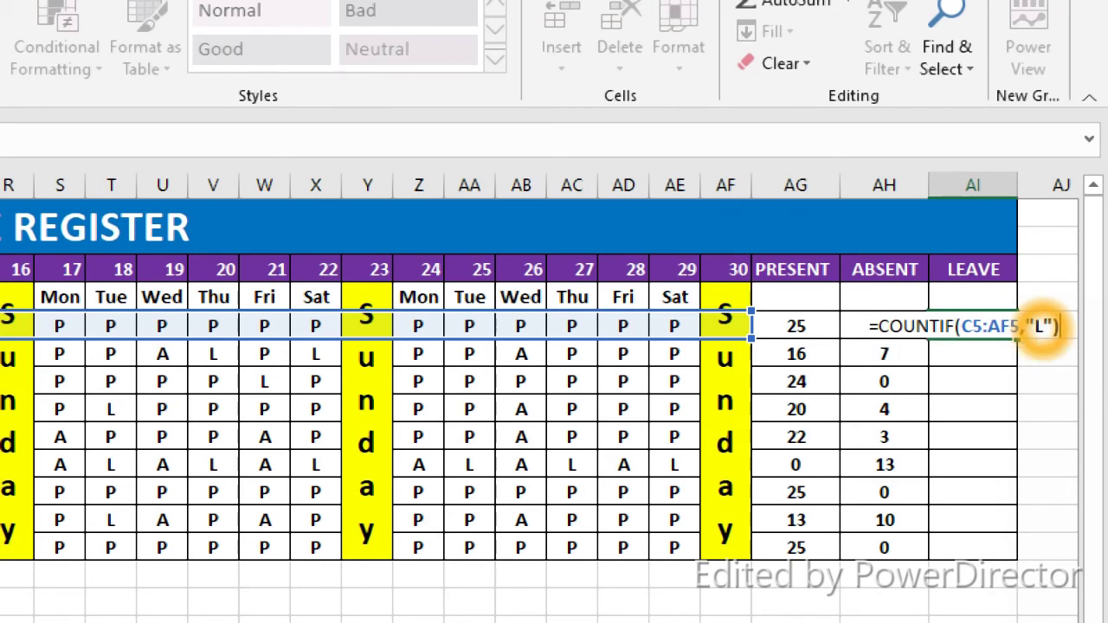
{"action": "key", "text": "Return"}
{"action": "left_click", "coordinate": [977, 329]}
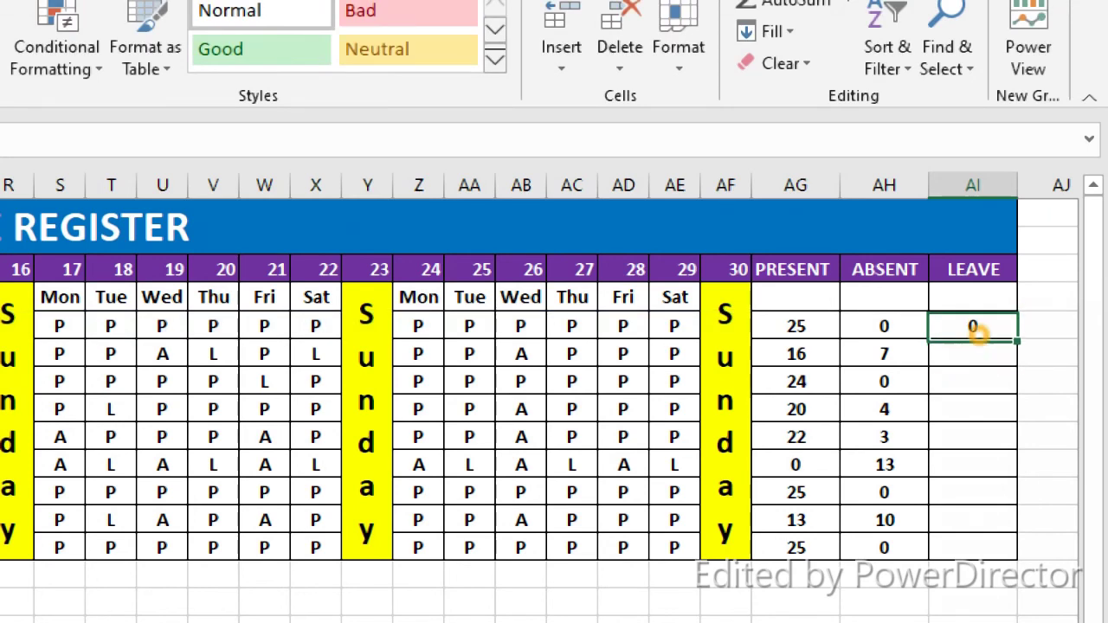
{"action": "left_click_drag", "start_coordinate": [1017, 339], "coordinate": [1009, 549]}
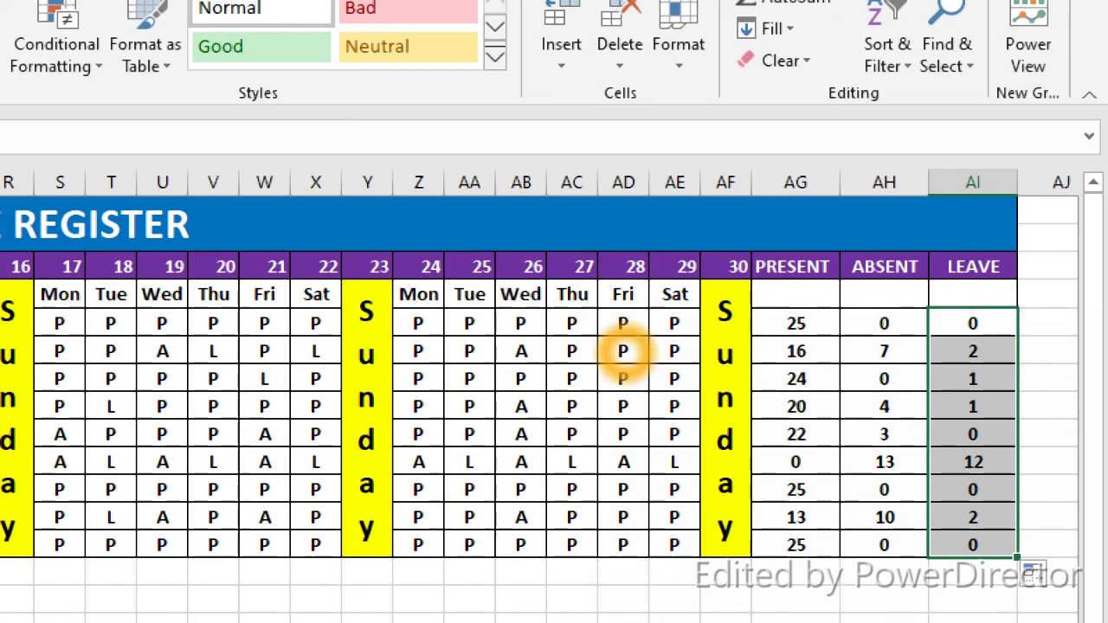
Step: Set the second student's 28th to A and confirm their ABSENT total becomes 8
{"action": "left_click", "coordinate": [630, 352]}
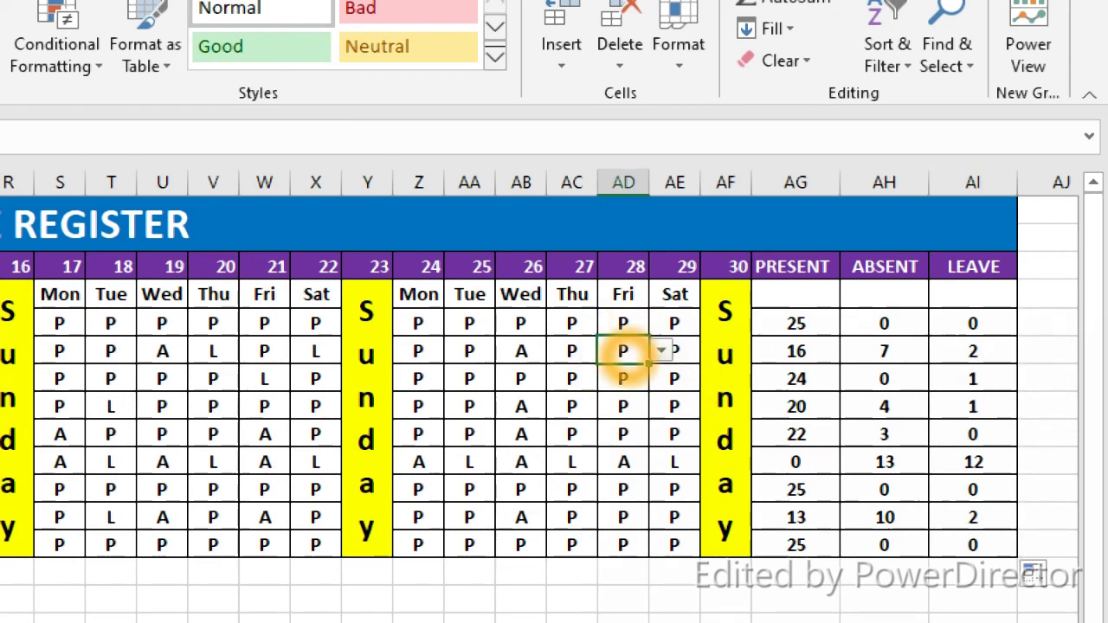
{"action": "left_click", "coordinate": [661, 347]}
{"action": "left_click", "coordinate": [629, 390]}
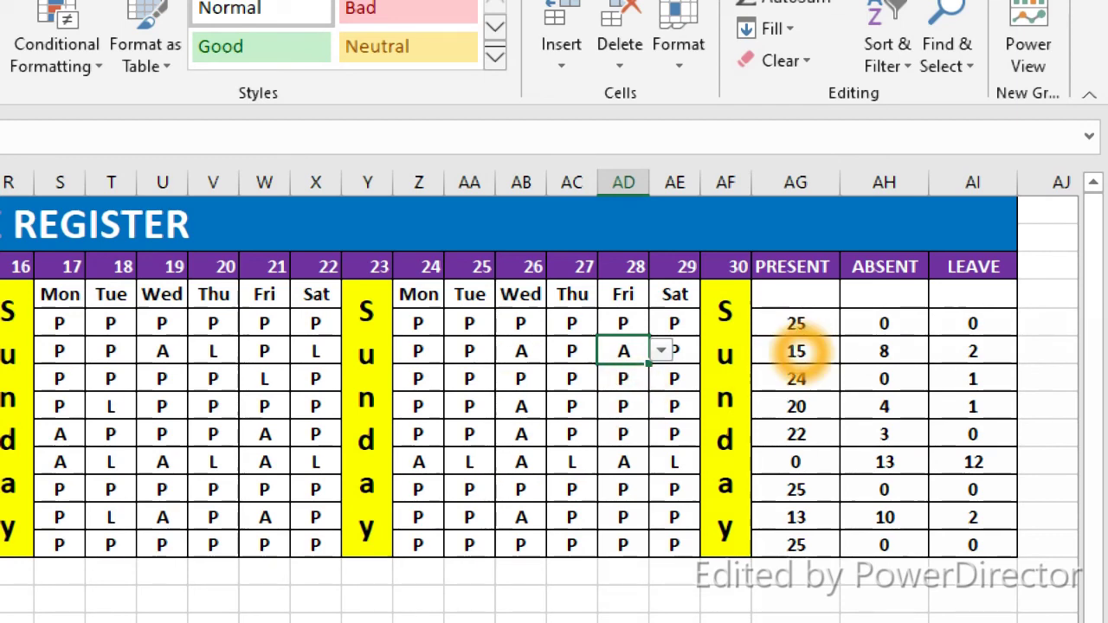
{"action": "left_click", "coordinate": [795, 351]}
{"action": "left_click", "coordinate": [884, 350]}
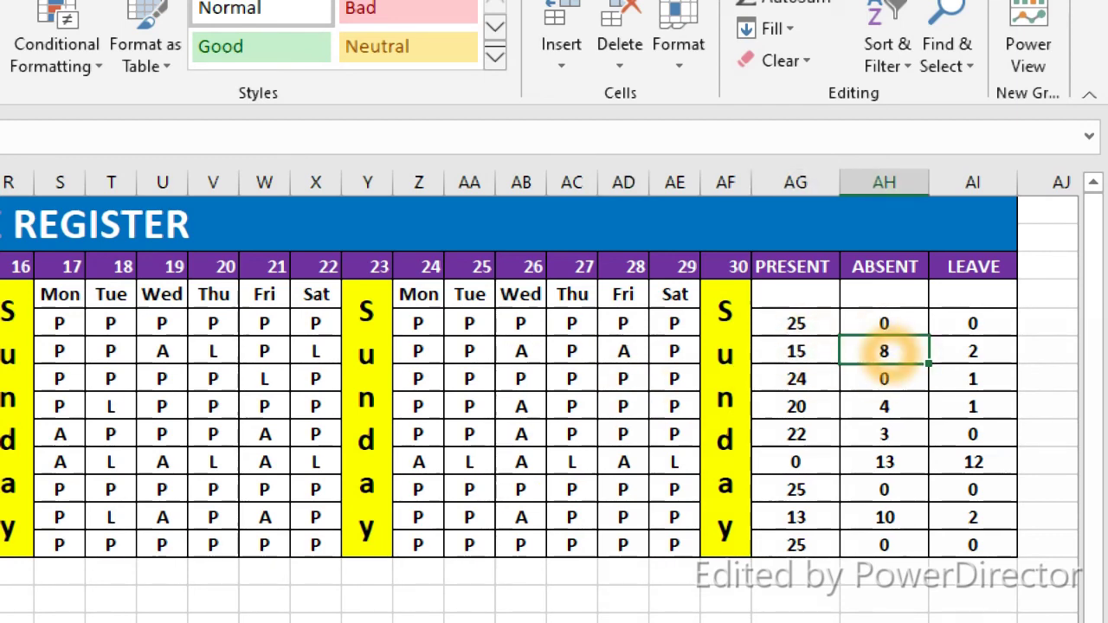
{"action": "left_click", "coordinate": [973, 351]}
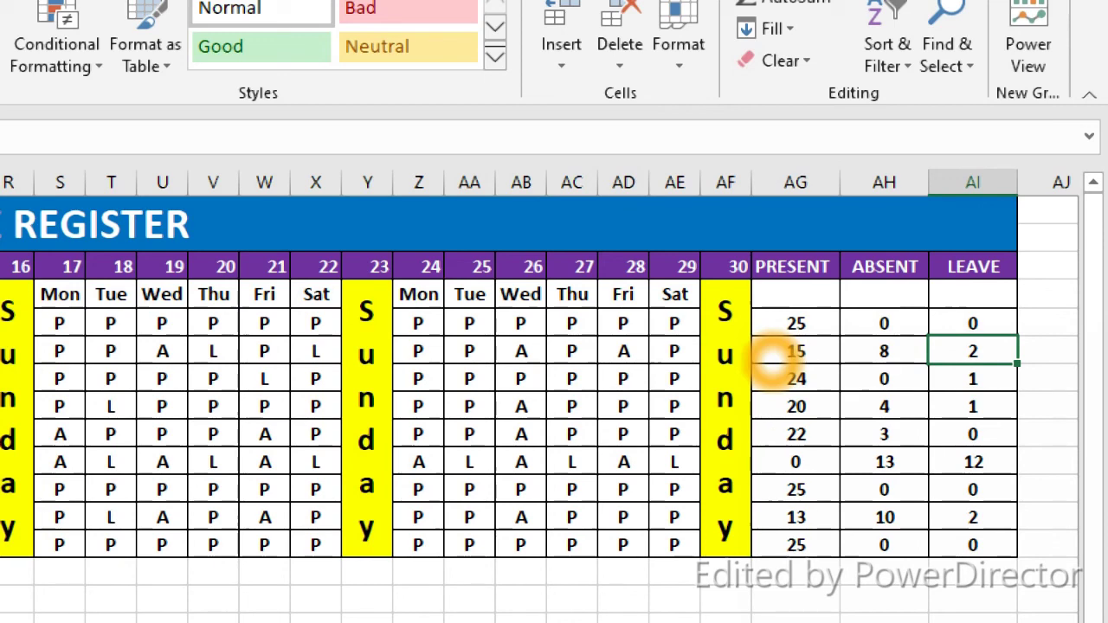
{"action": "left_click_drag", "start_coordinate": [795, 323], "coordinate": [796, 378]}
{"action": "left_click", "coordinate": [884, 351]}
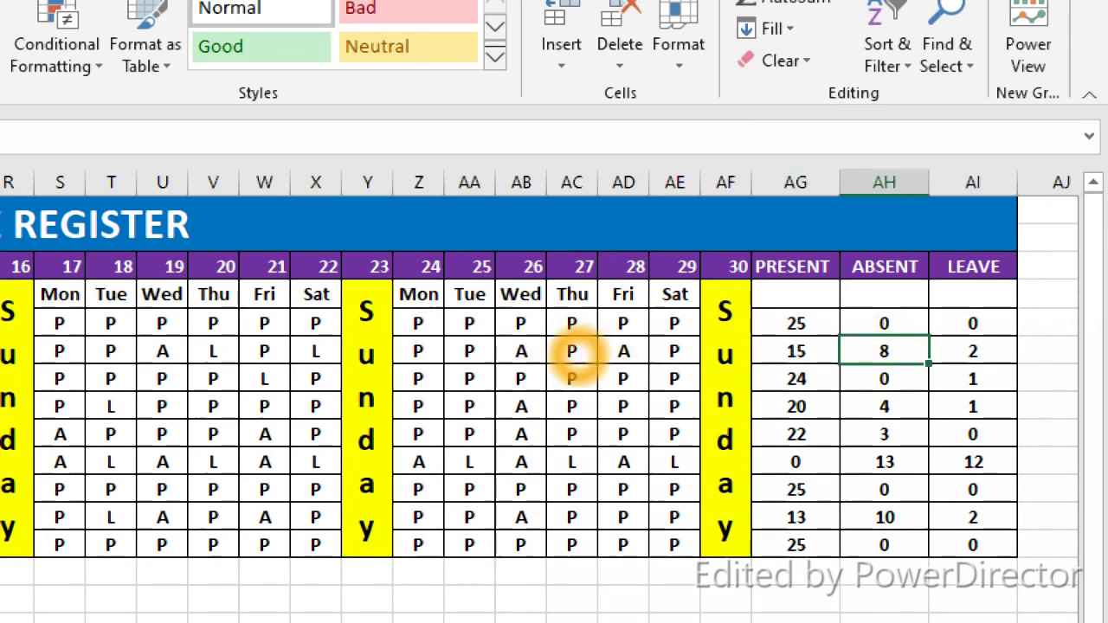
Step: Set the second student's 27th to L, raising their LEAVE total to 3
{"action": "left_click", "coordinate": [573, 351]}
{"action": "left_click", "coordinate": [610, 350]}
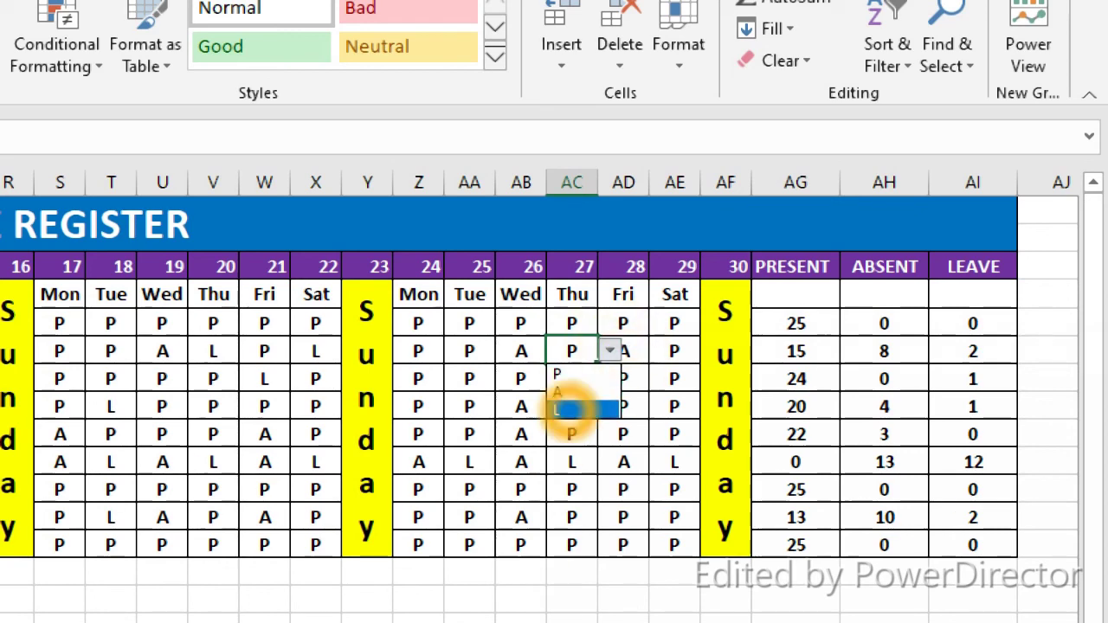
{"action": "left_click", "coordinate": [571, 409]}
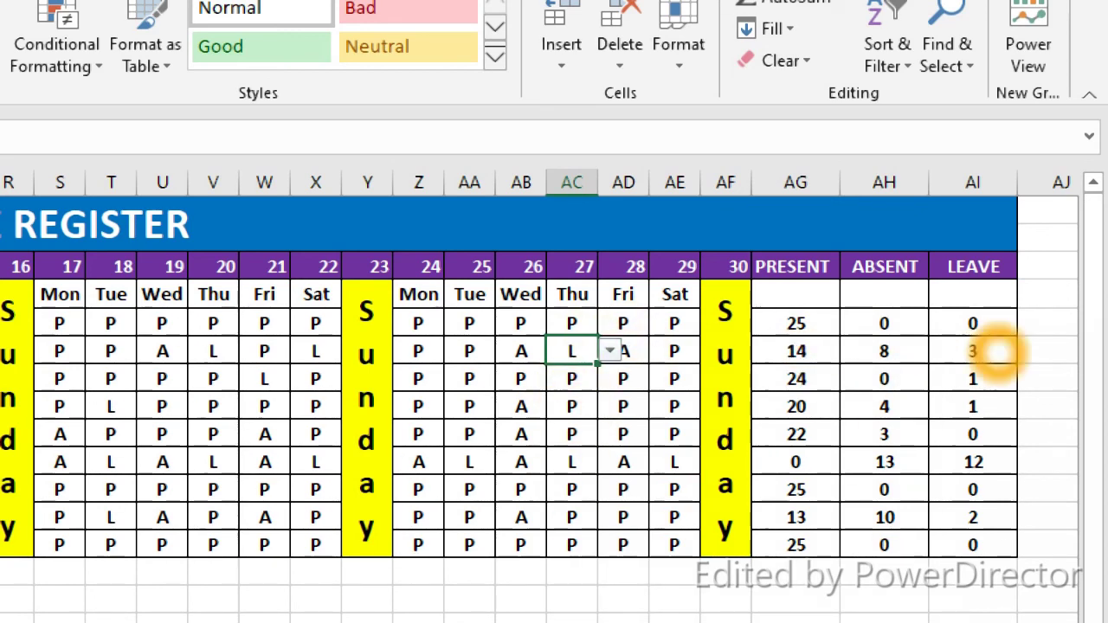
{"action": "left_click", "coordinate": [995, 351]}
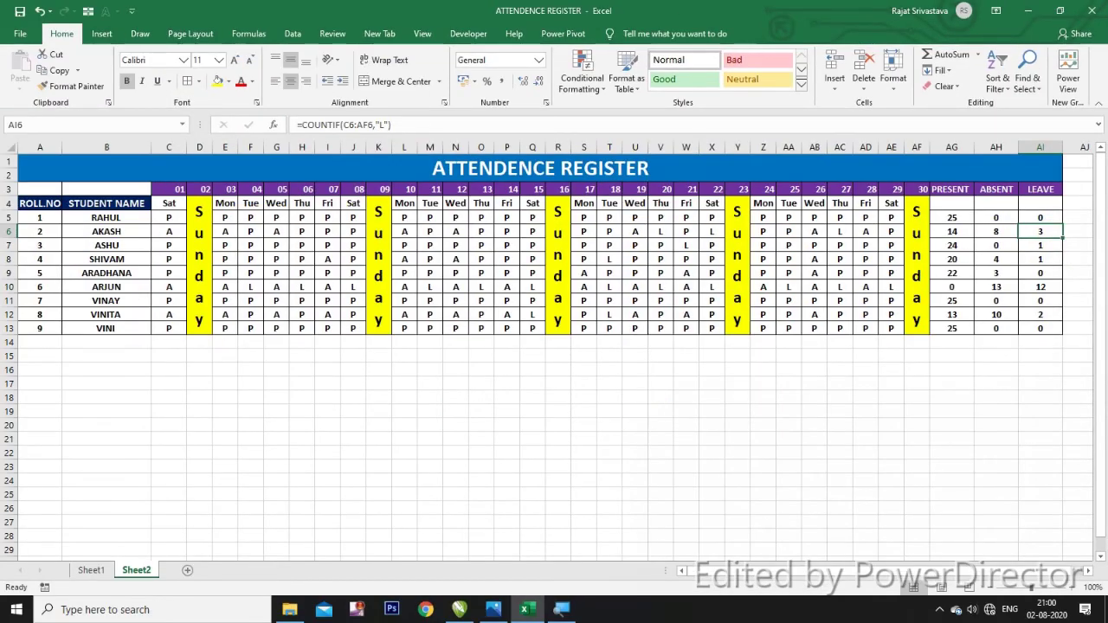
{"action": "left_click", "coordinate": [634, 423]}
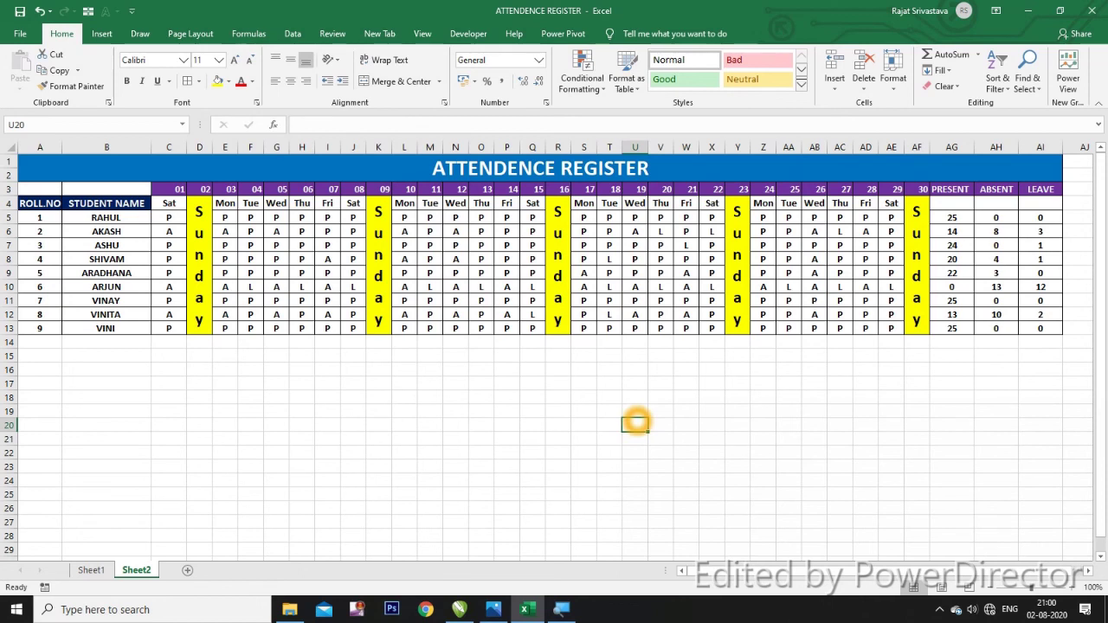